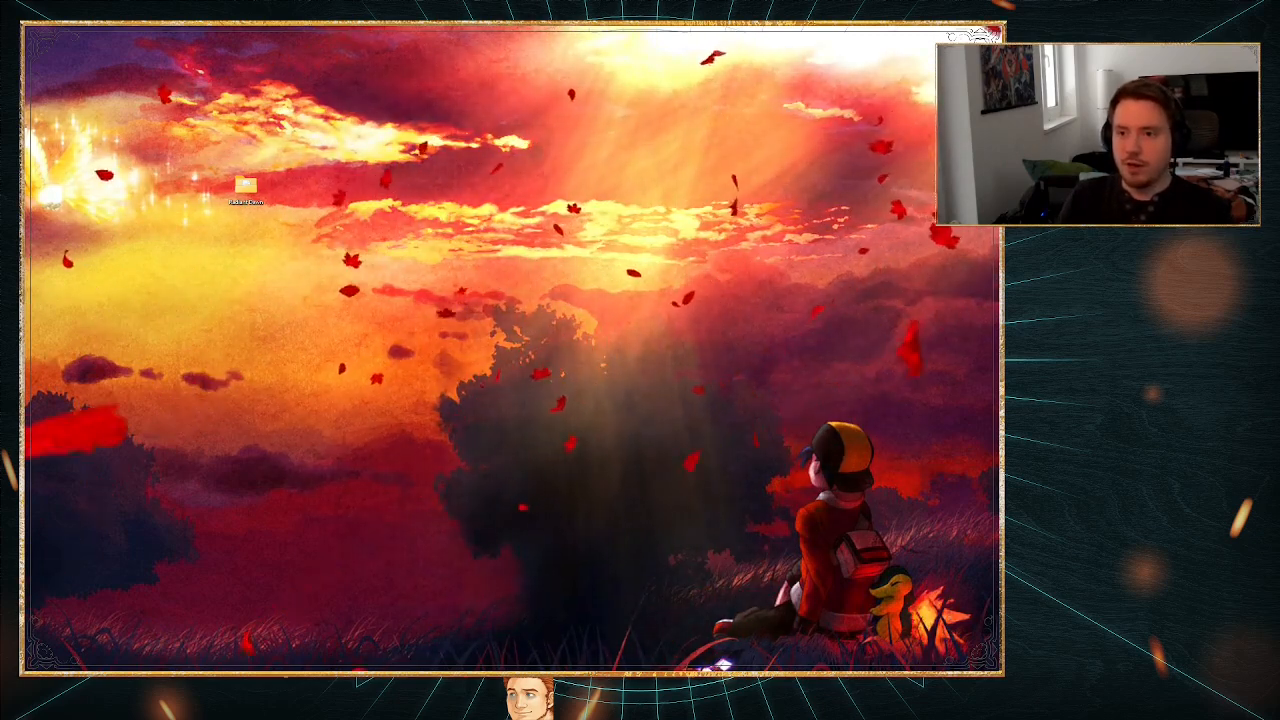
Step: Bring up the Paragon GitHub repository and read through its file list and README
left_click_drag(26, 117, 634, 40)
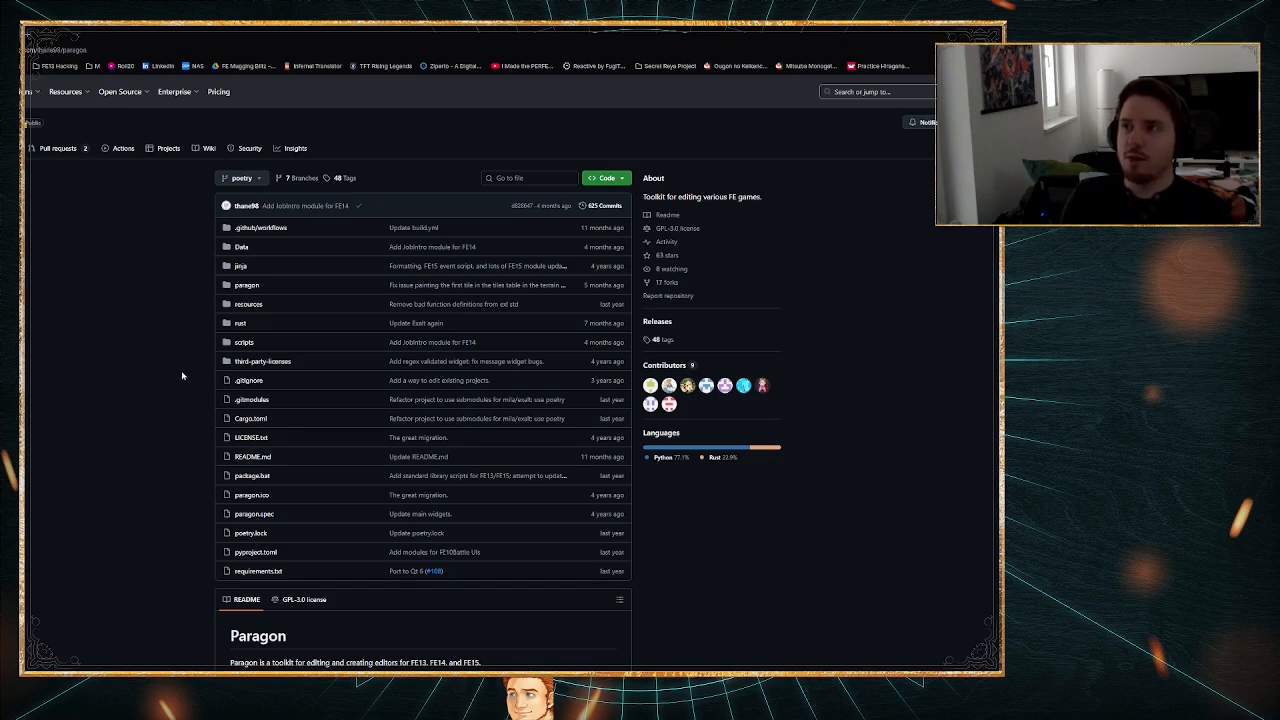
scroll(178, 325, "down", 1)
scroll(178, 325, "down", 1)
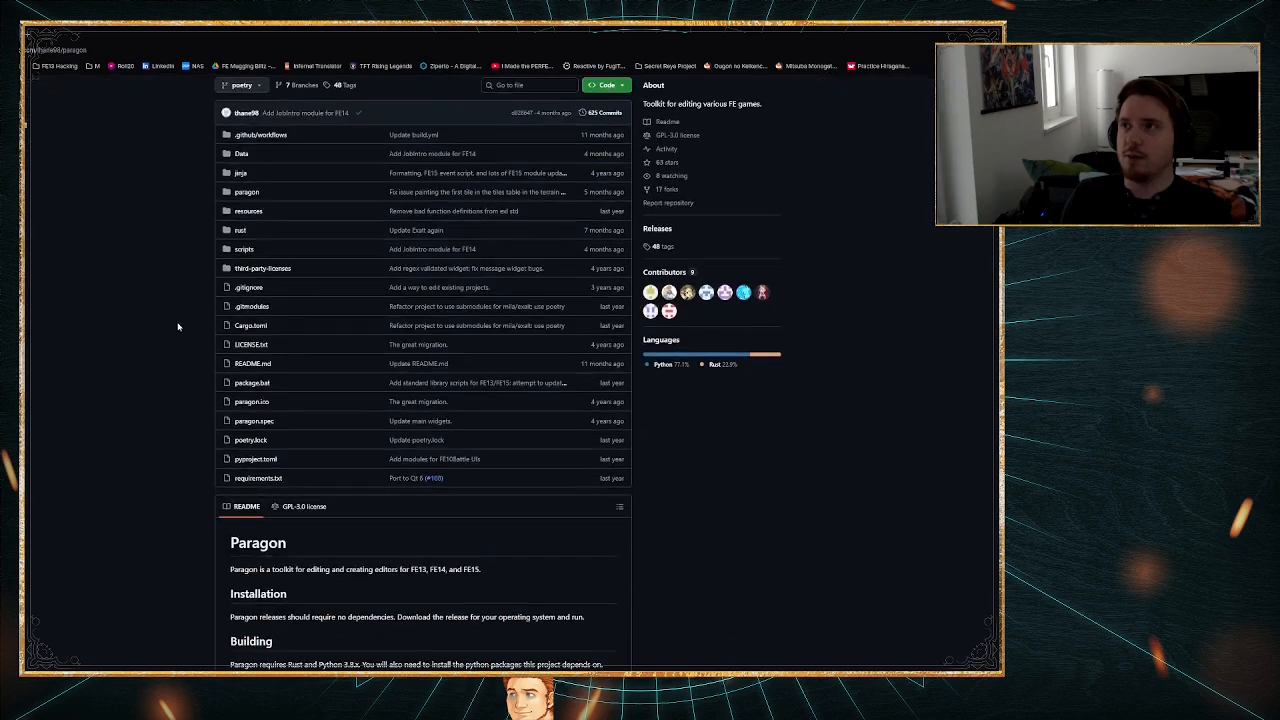
scroll(178, 313, "down", 4)
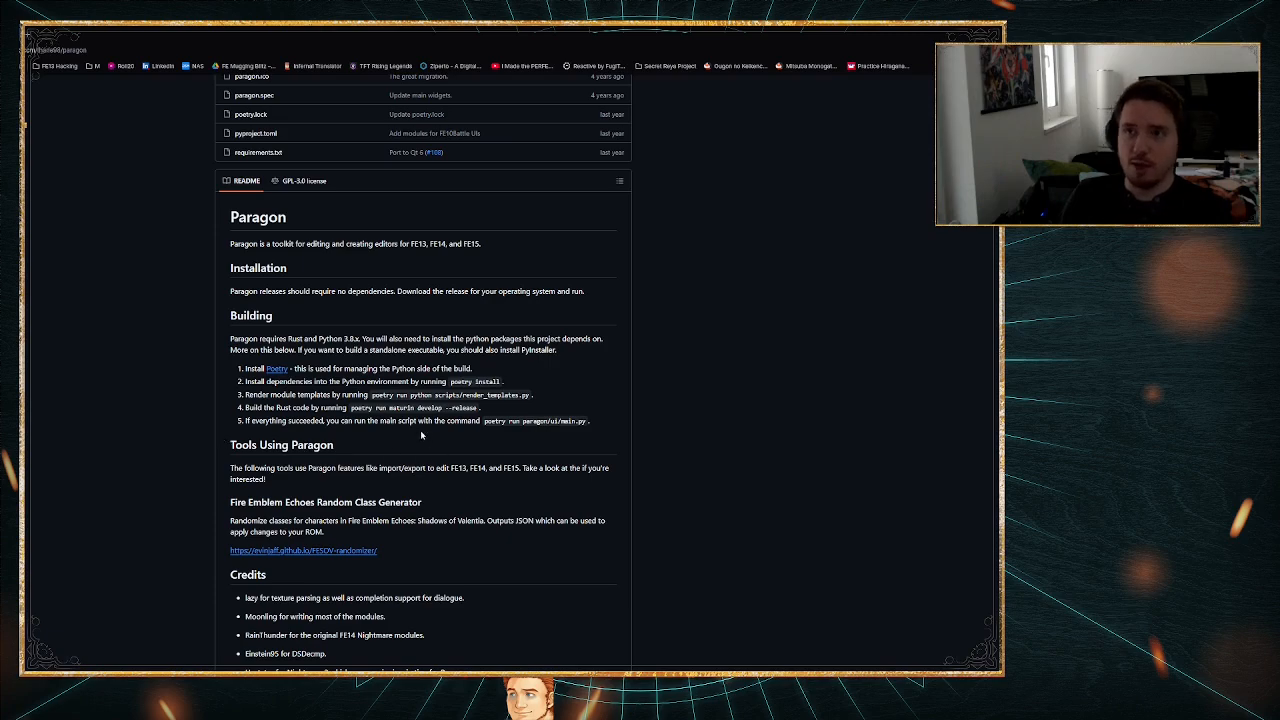
scroll(417, 440, "down", 3)
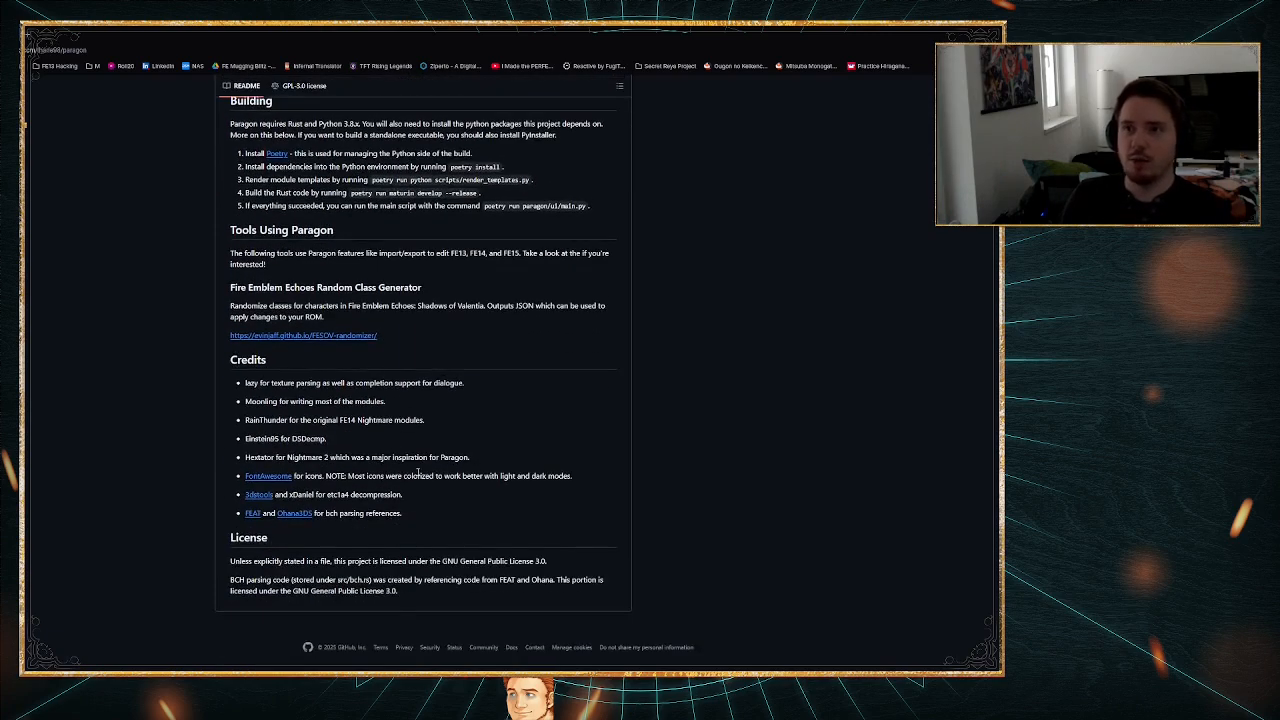
scroll(418, 472, "up", 8)
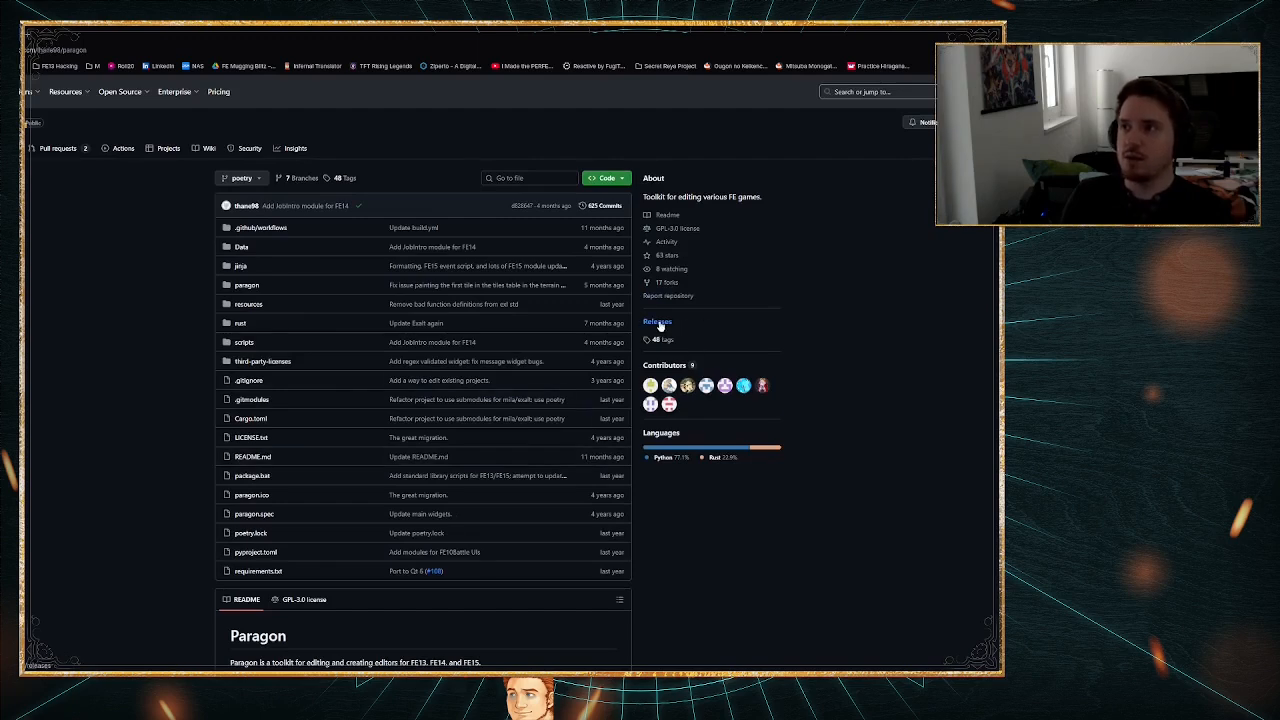
Step: Download Paragon-windows-latest.zip from the Rewrite Alpha 2-3-13 release and show it in the Downloads folder
left_click(657, 322)
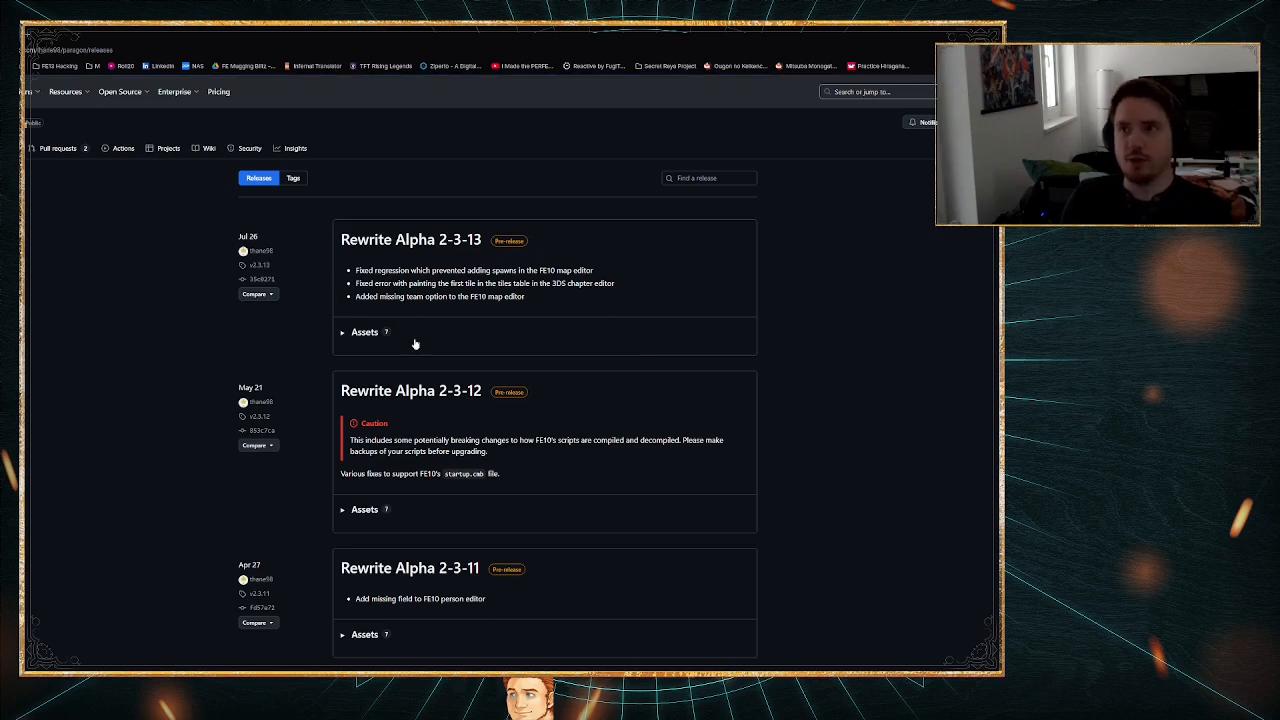
left_click(342, 334)
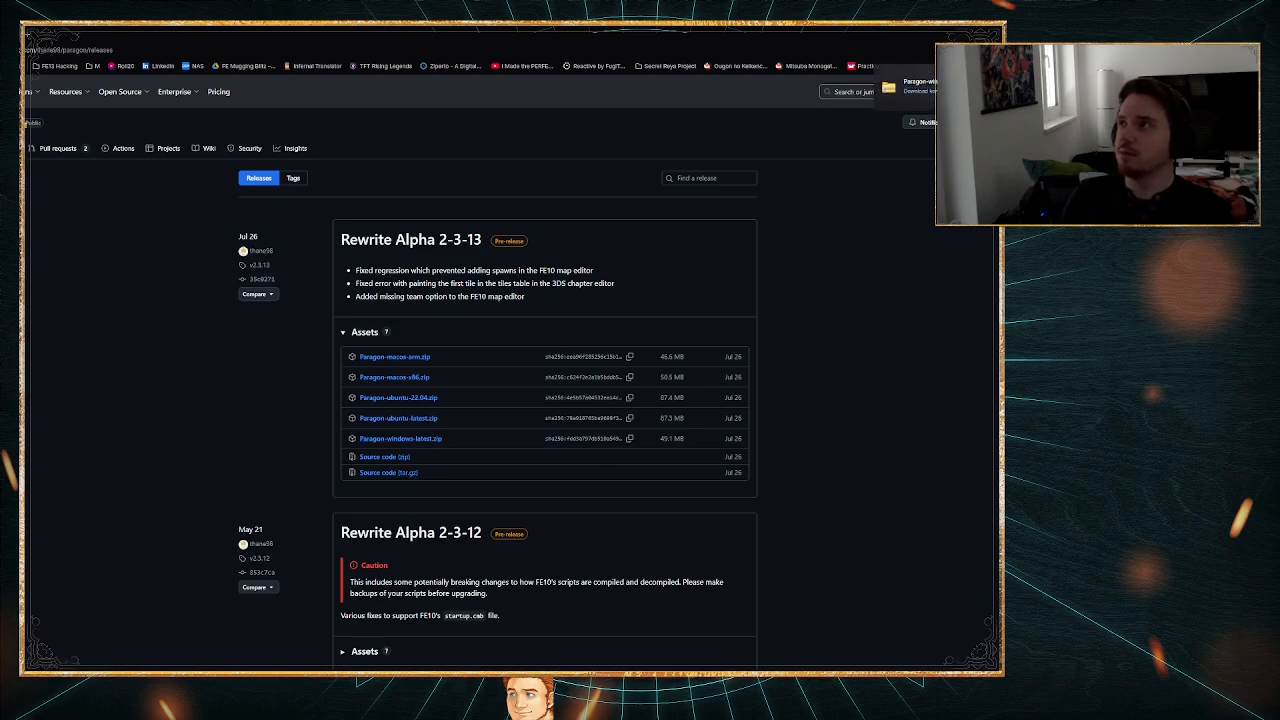
left_click(946, 91)
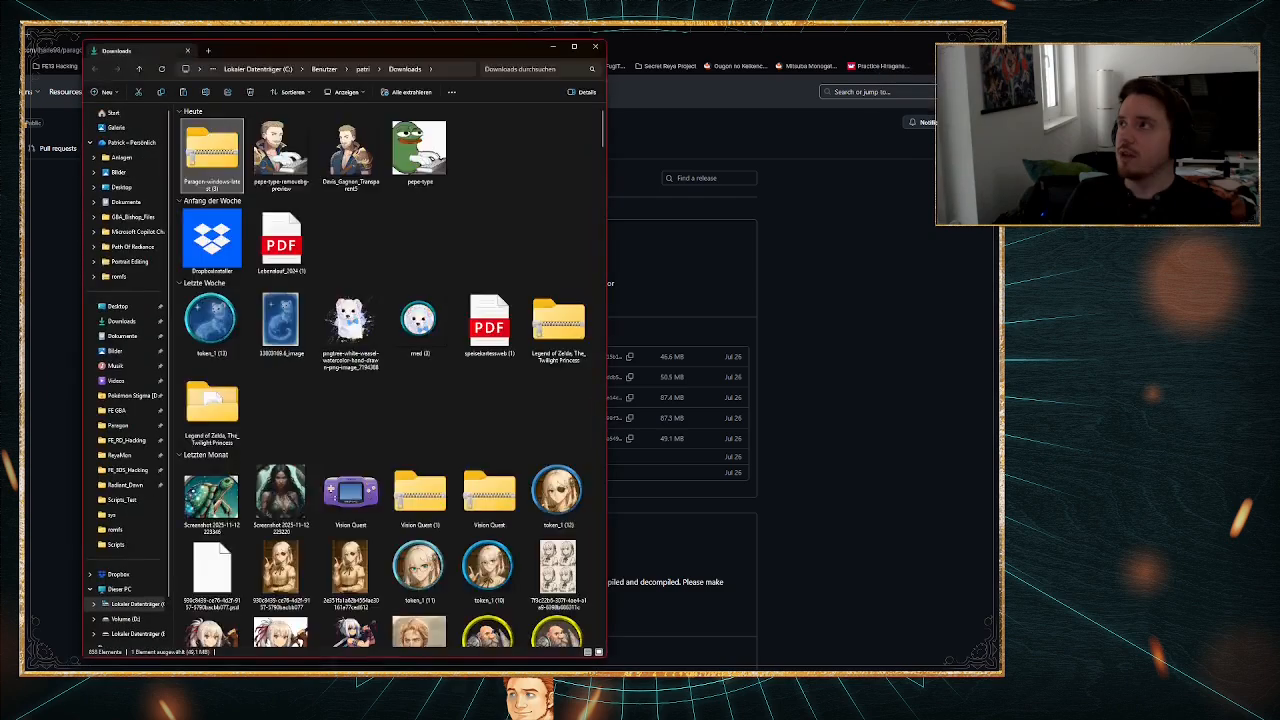
Step: Close the browser and place the opened Paragon-windows-latest archive beside the desktop's Radiant Dawn folder
left_click(1028, 31)
left_click_drag(396, 53, 450, 671)
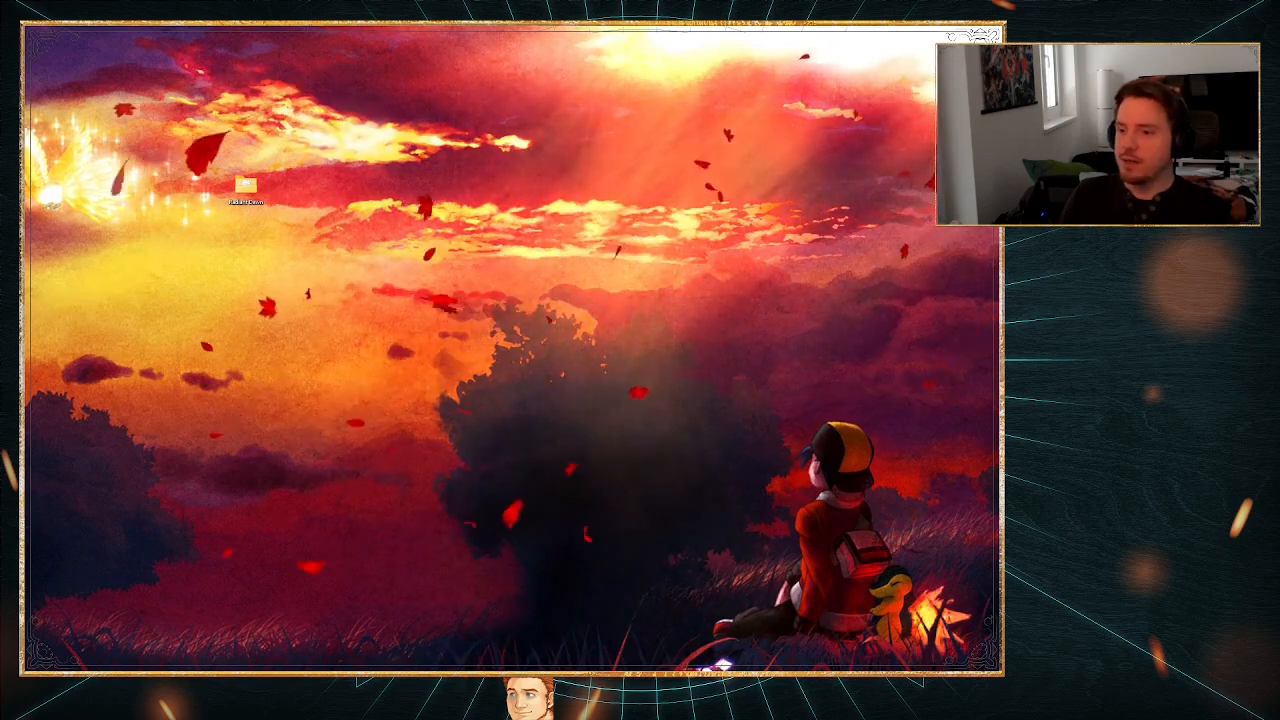
left_click_drag(720, 665, 697, 58)
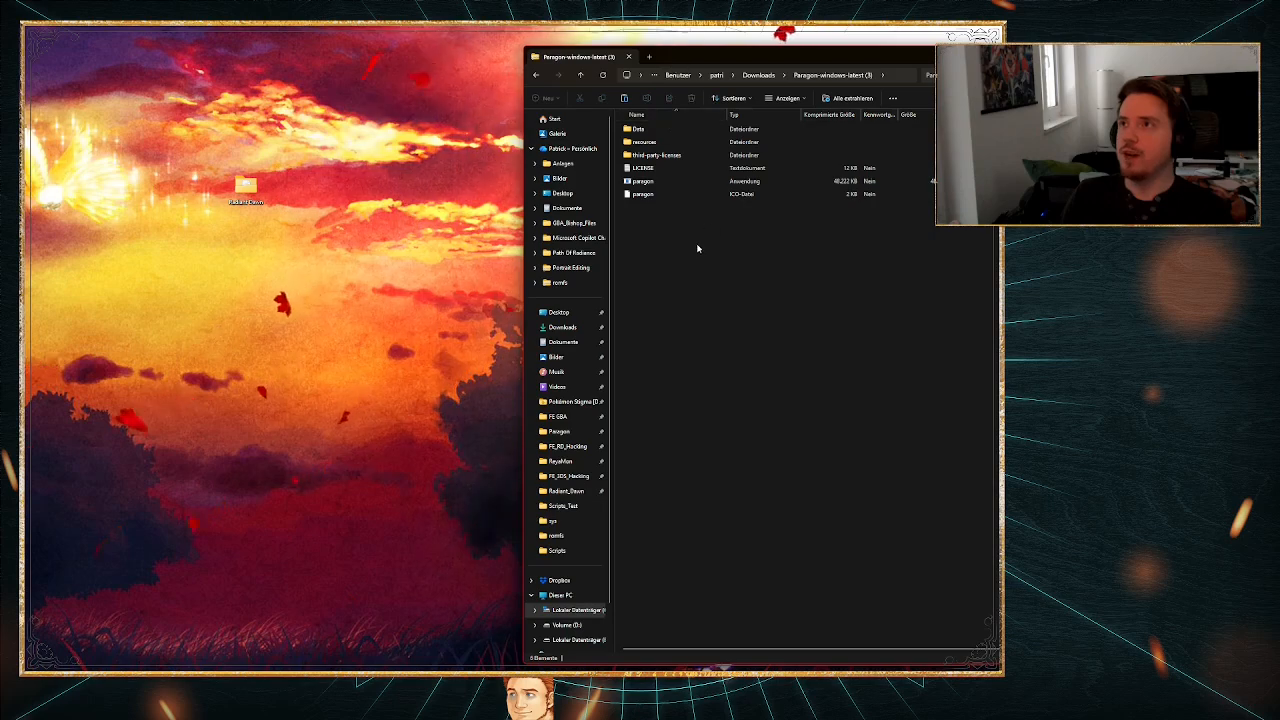
double_click(246, 190)
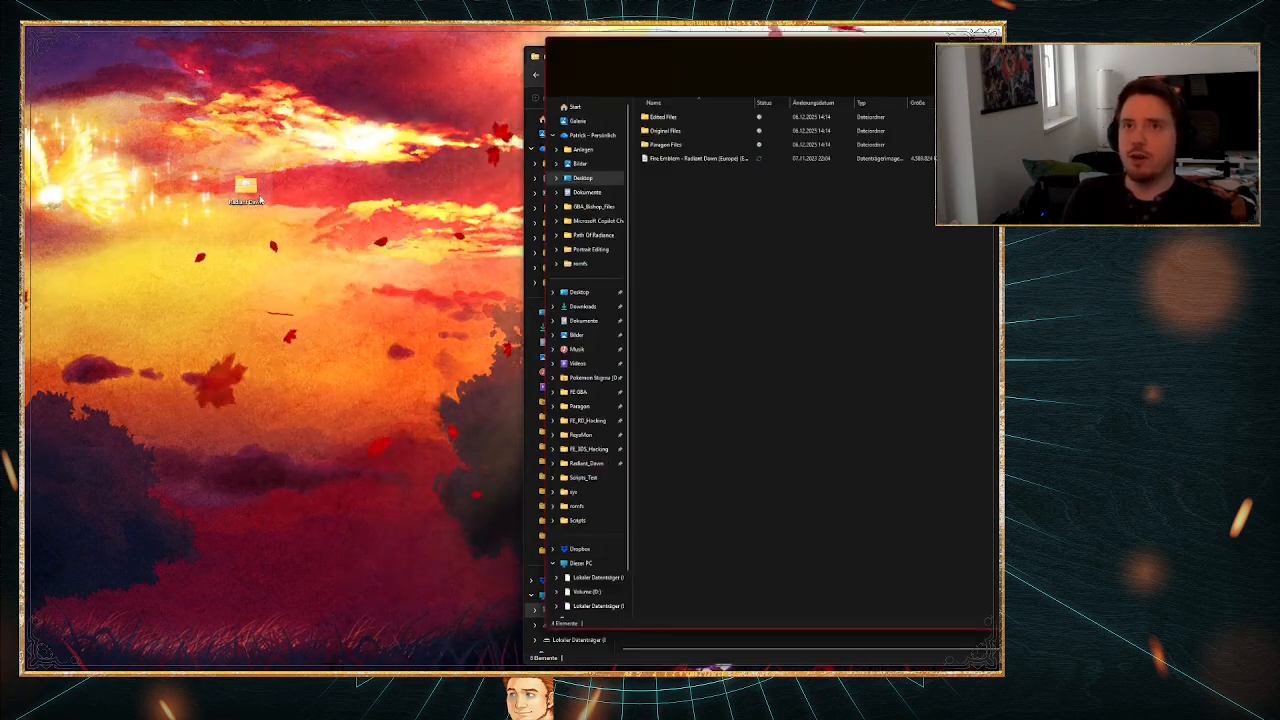
left_click_drag(694, 58, 26, 60)
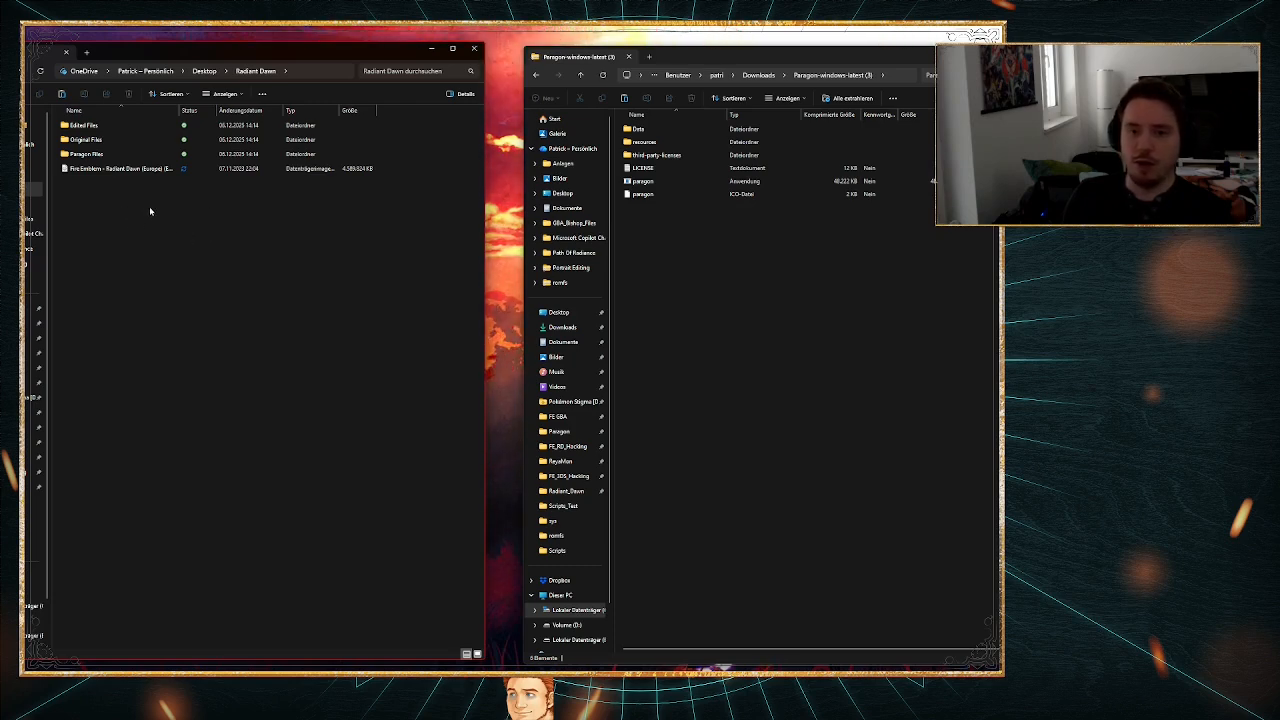
Step: Create a new folder named Paragon inside the Radiant Dawn folder
right_click(110, 206)
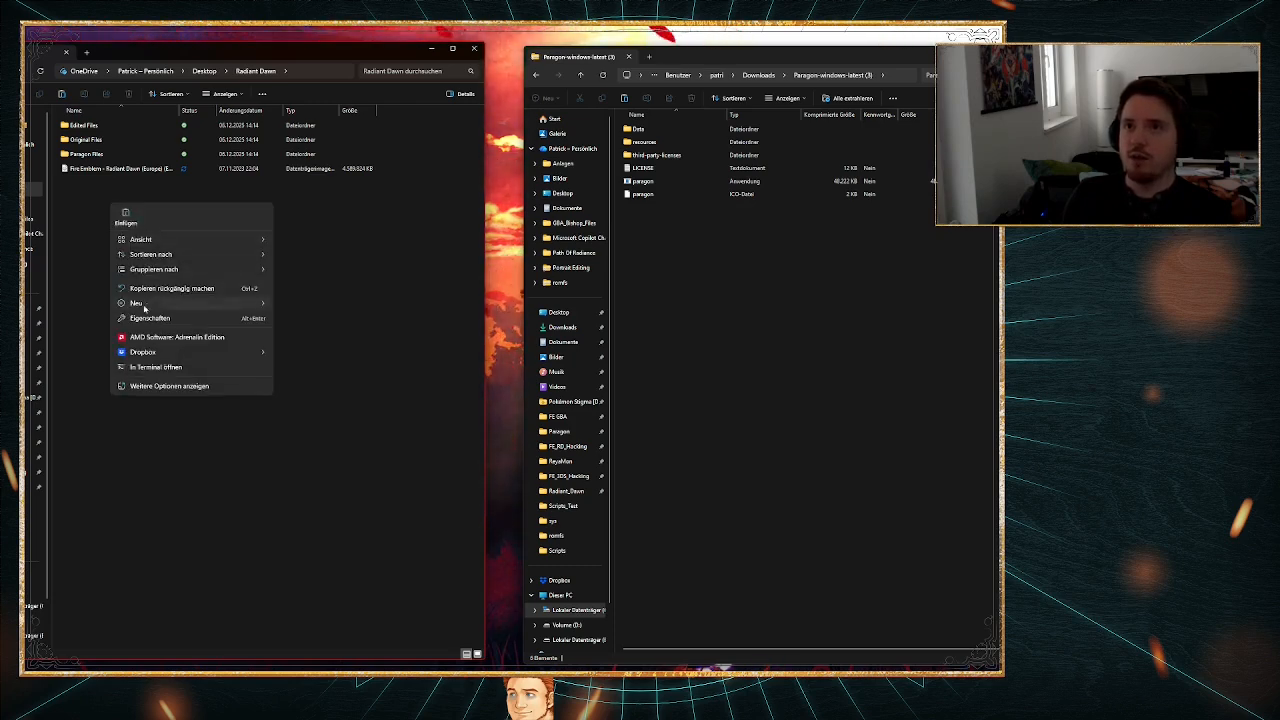
mouse_move(200, 303)
left_click(292, 308)
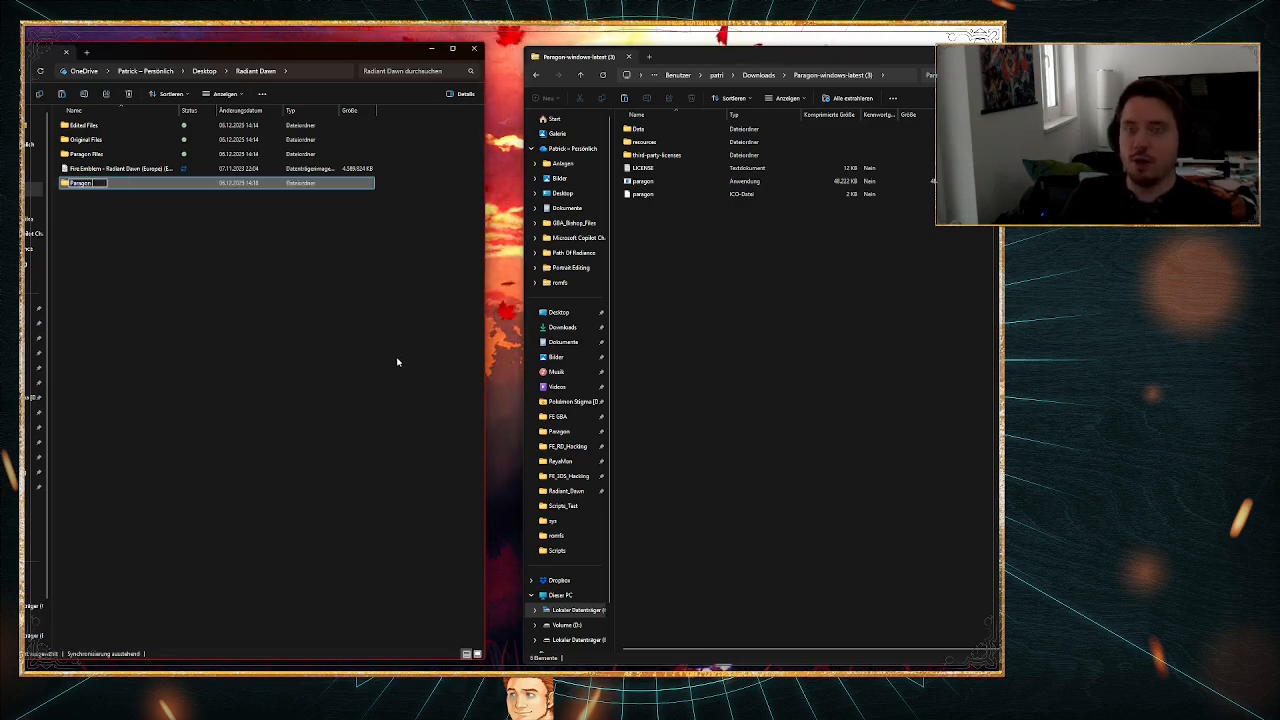
key("Return")
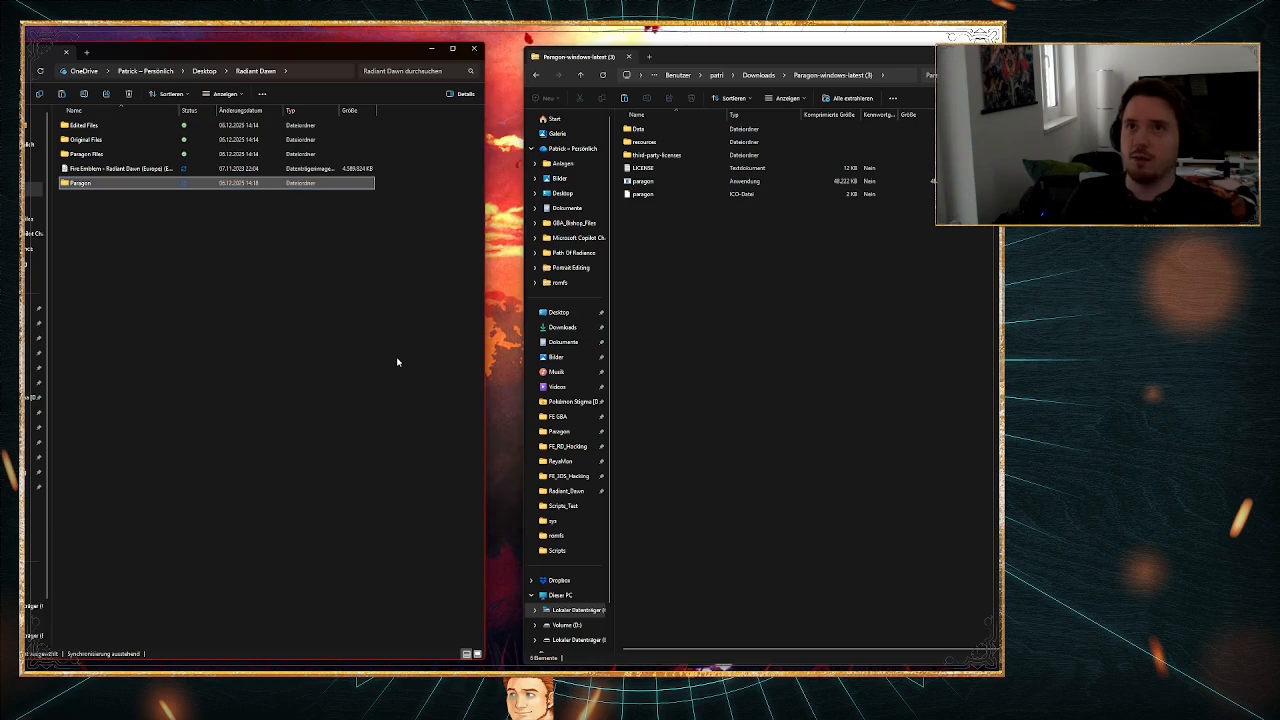
Step: Copy all contents of the Paragon-windows-latest archive into the new Paragon folder and close the archive window
left_click_drag(694, 262, 92, 162)
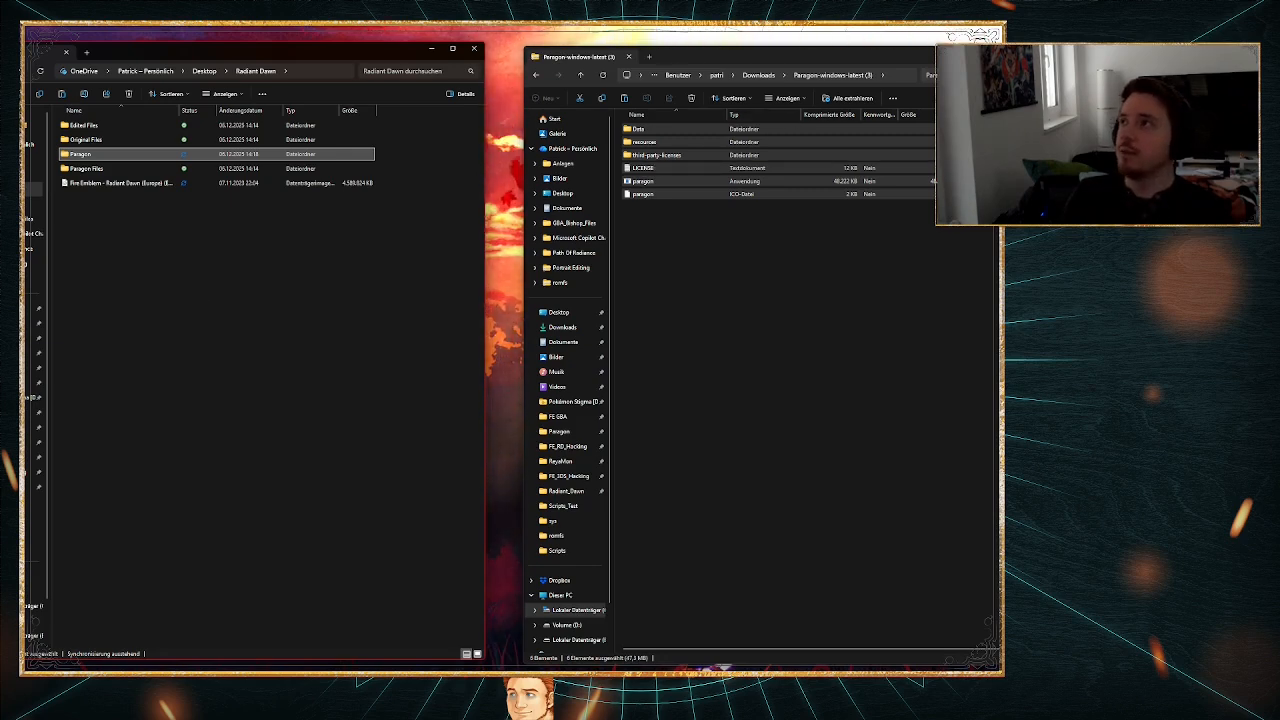
left_click(1037, 57)
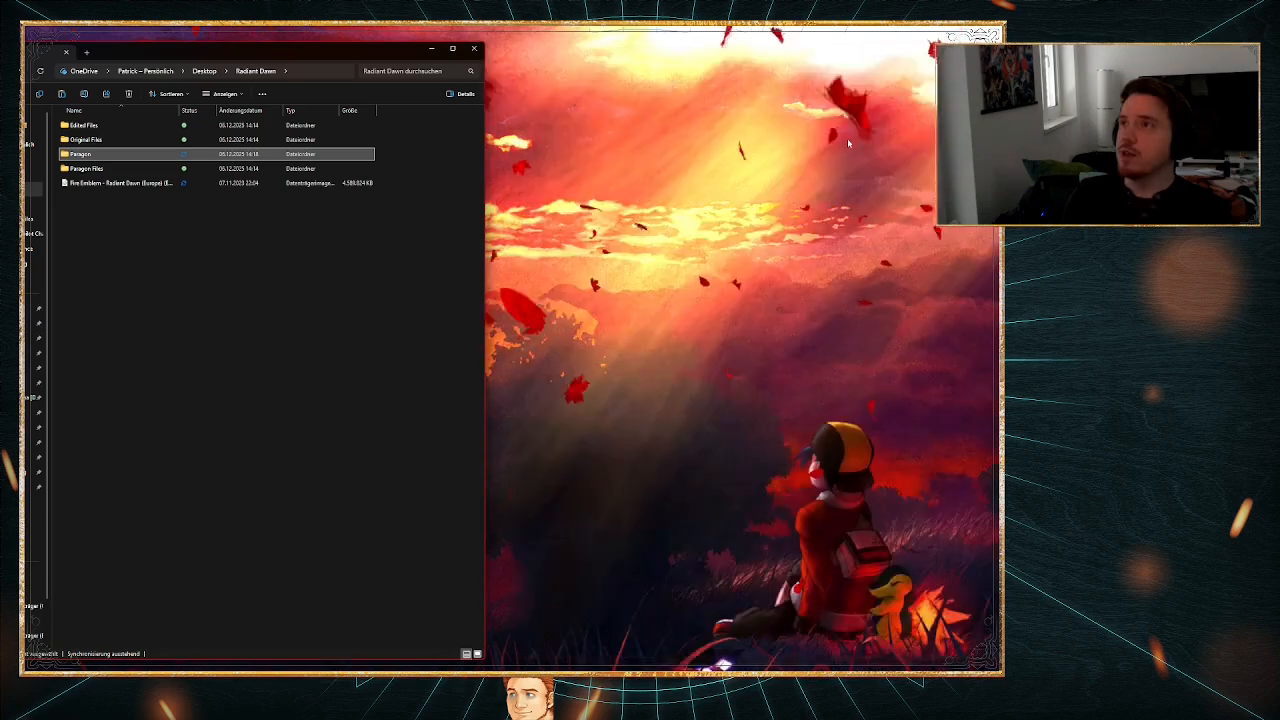
left_click(197, 289)
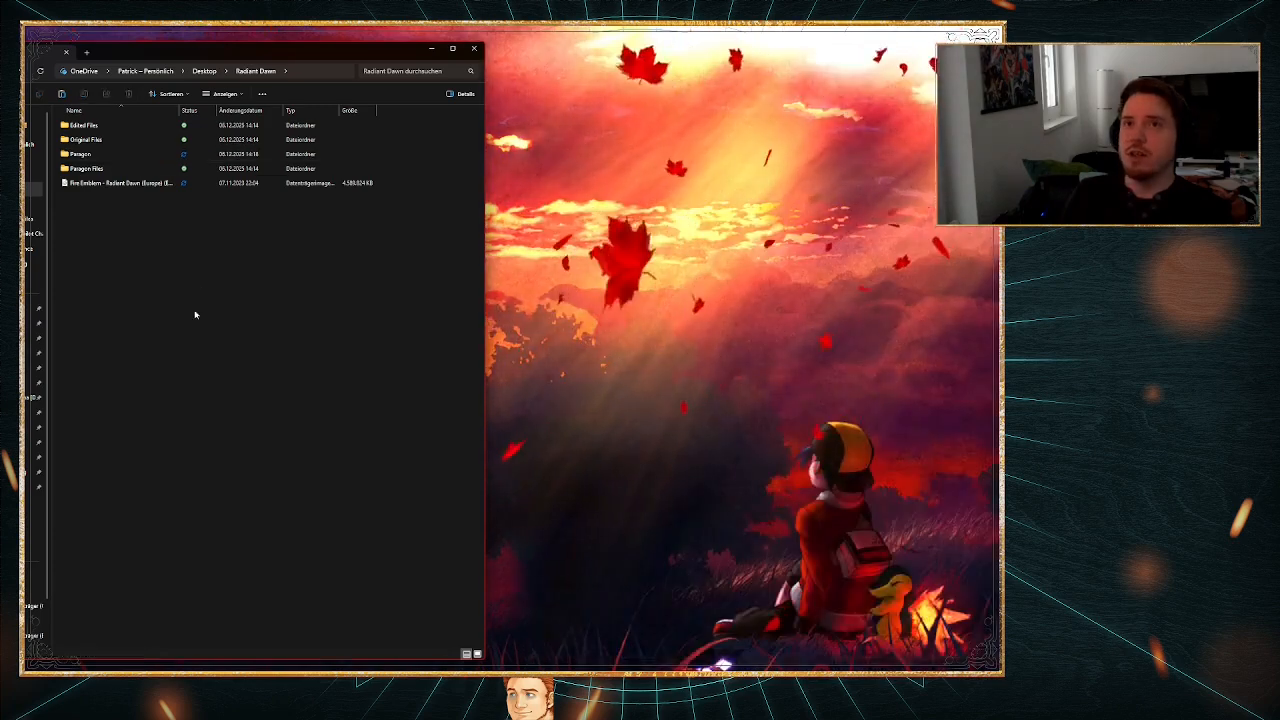
Step: Run the paragon application from the Paragon folder, allowing it past SmartScreen, and place its window beside the folder
double_click(100, 158)
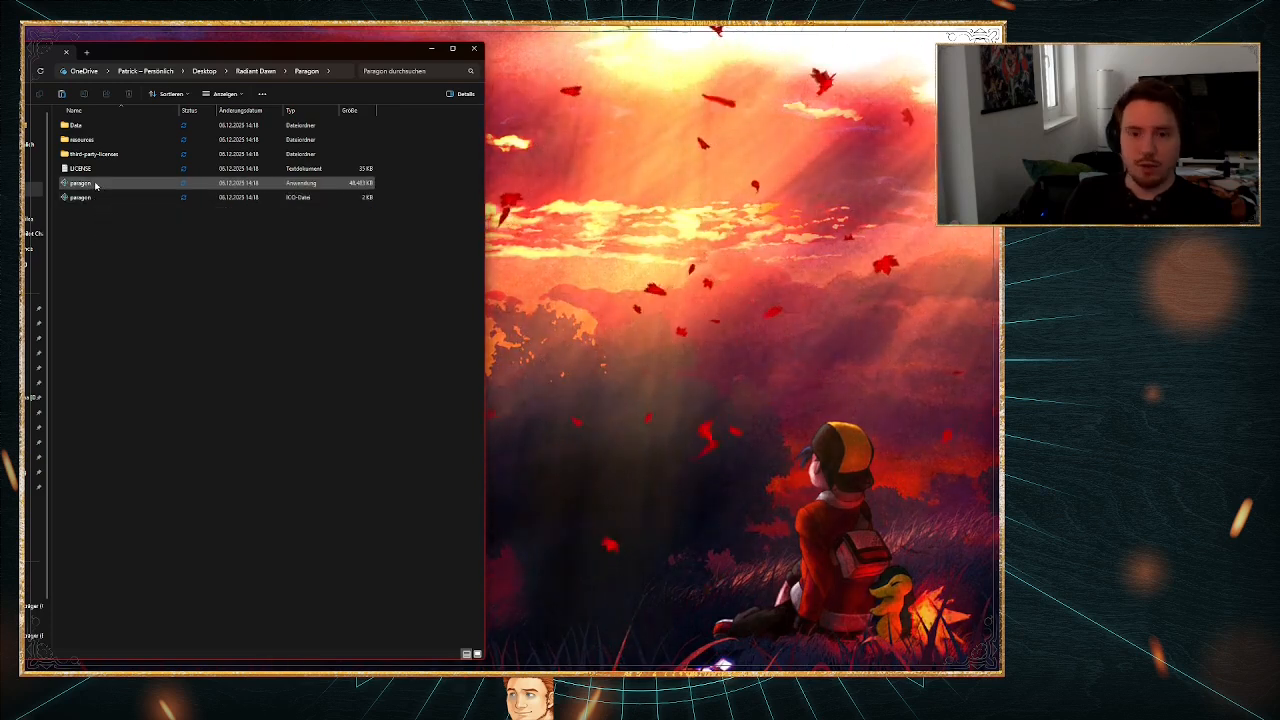
double_click(96, 184)
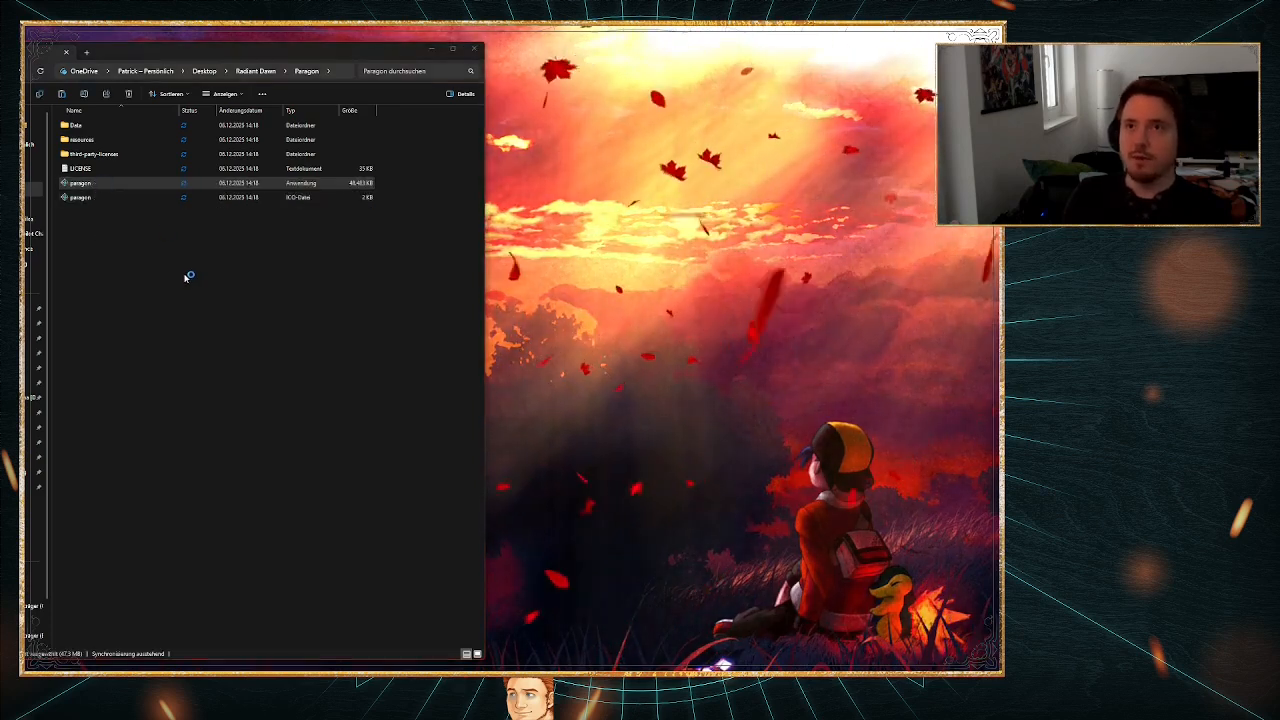
left_click(408, 302)
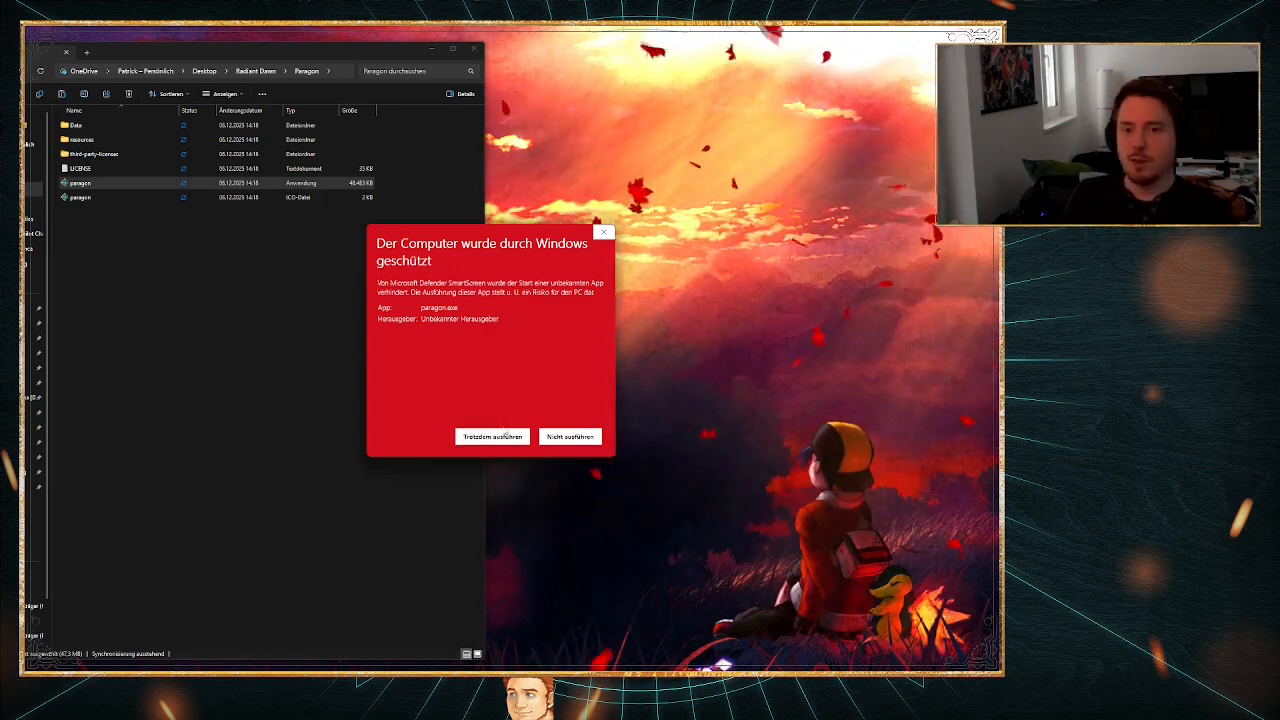
left_click(497, 437)
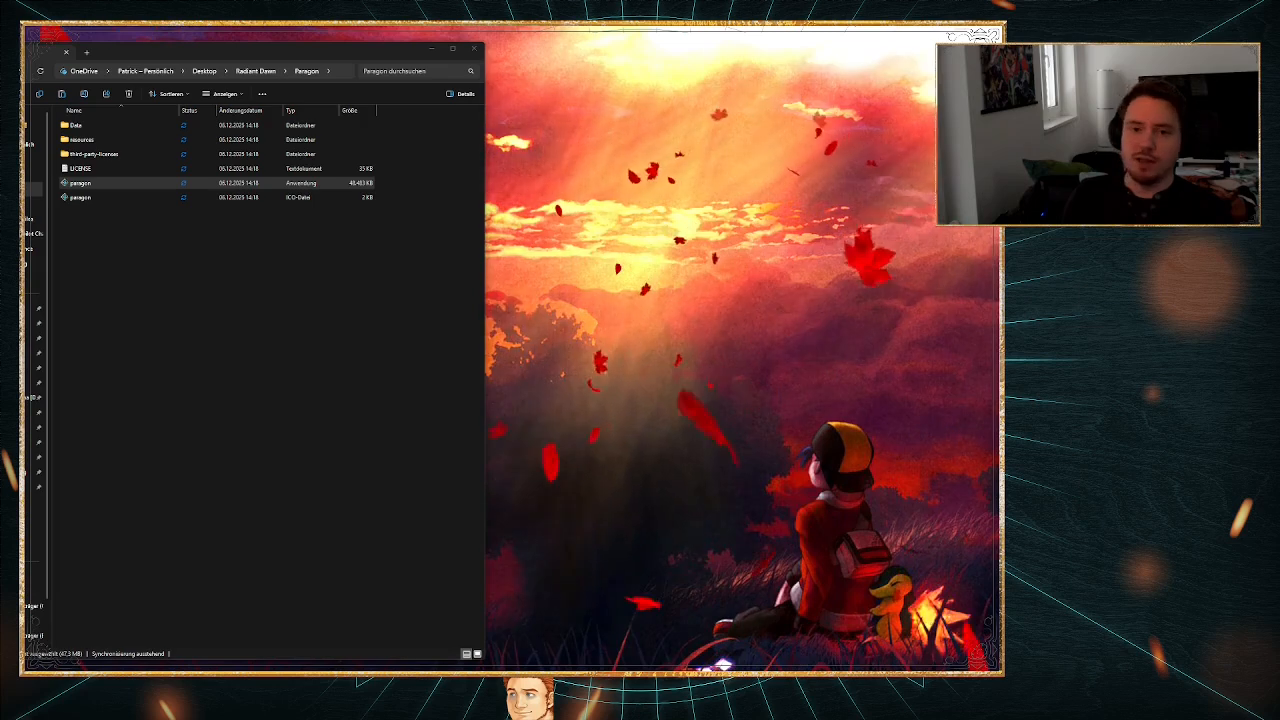
left_click_drag(266, 668, 699, 239)
Step: Return to the Radiant Dawn folder and select the European Fire Emblem - Radiant Dawn disc image
key("alt+Left")
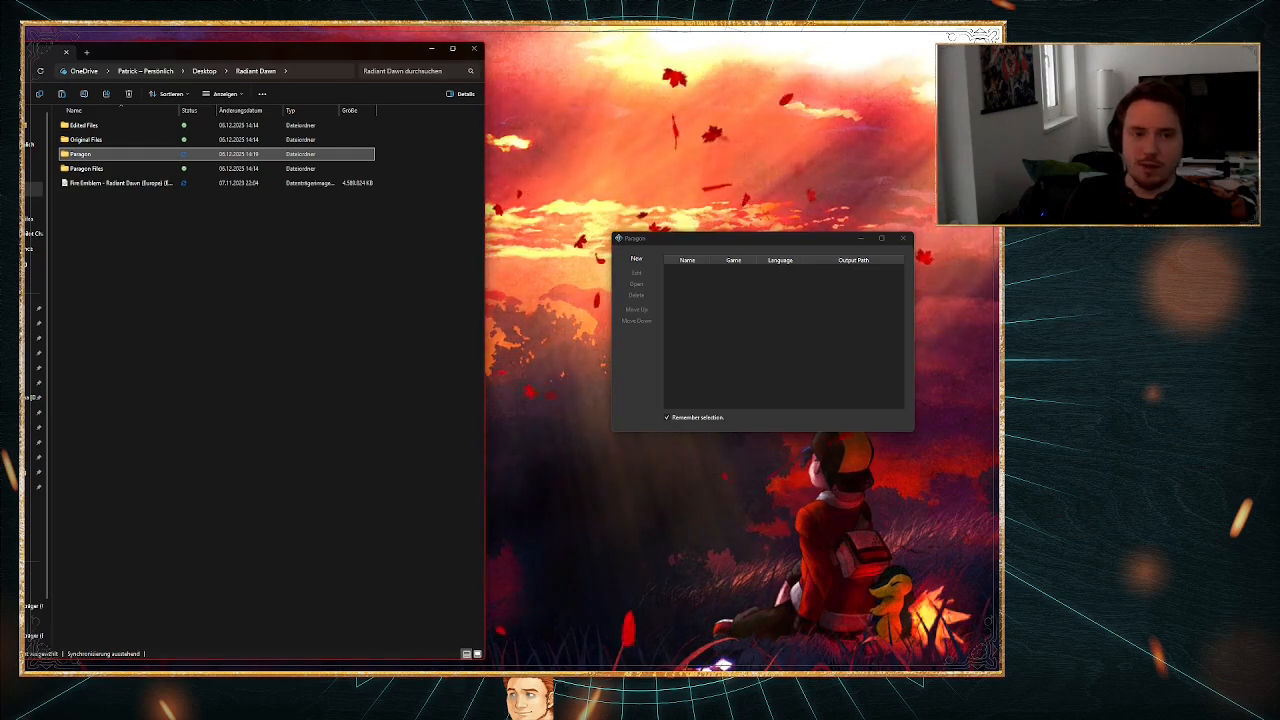
left_click(670, 307)
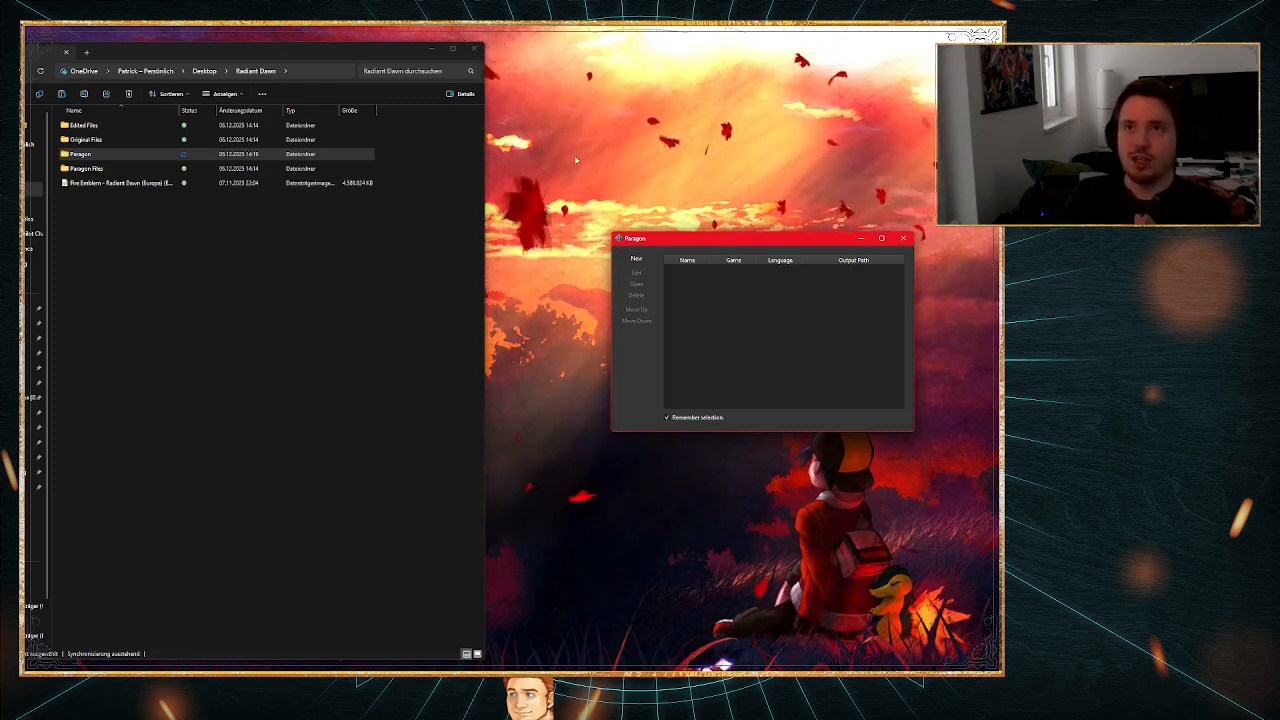
left_click(177, 240)
left_click(152, 186)
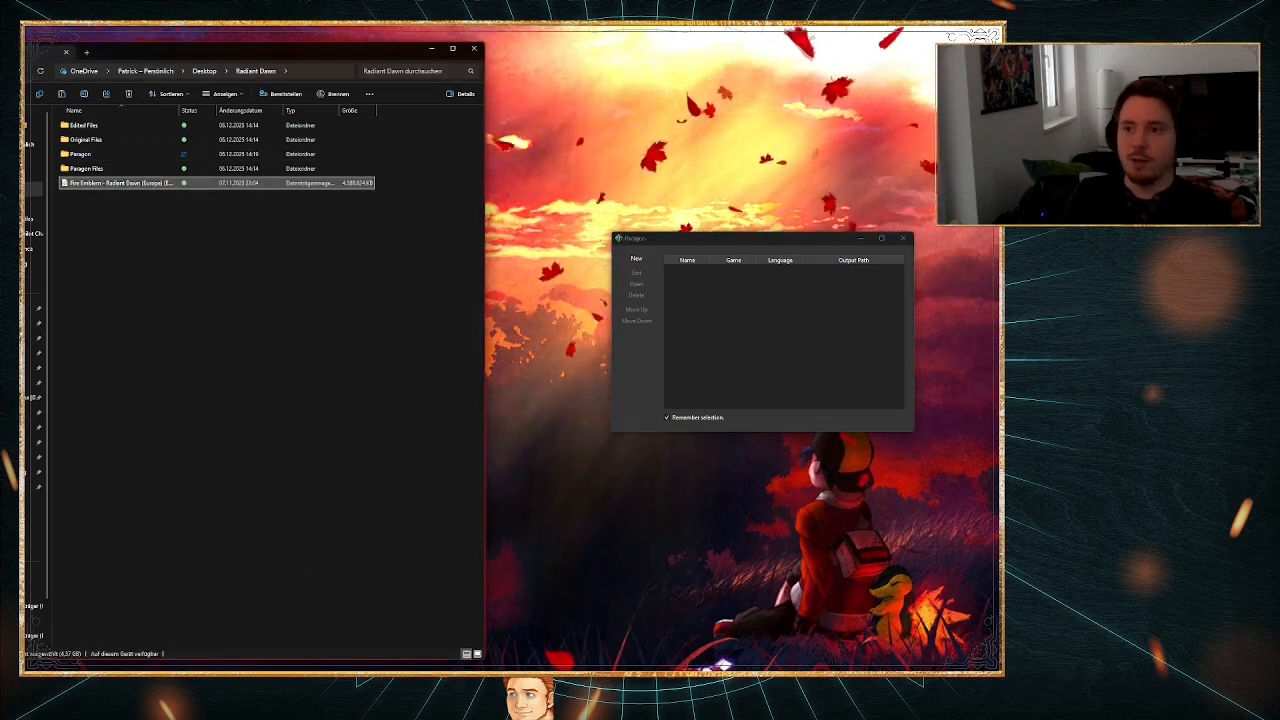
Step: Launch the Dolphin emulator and place its window beside the Radiant Dawn folder
key("super")
type("dol")
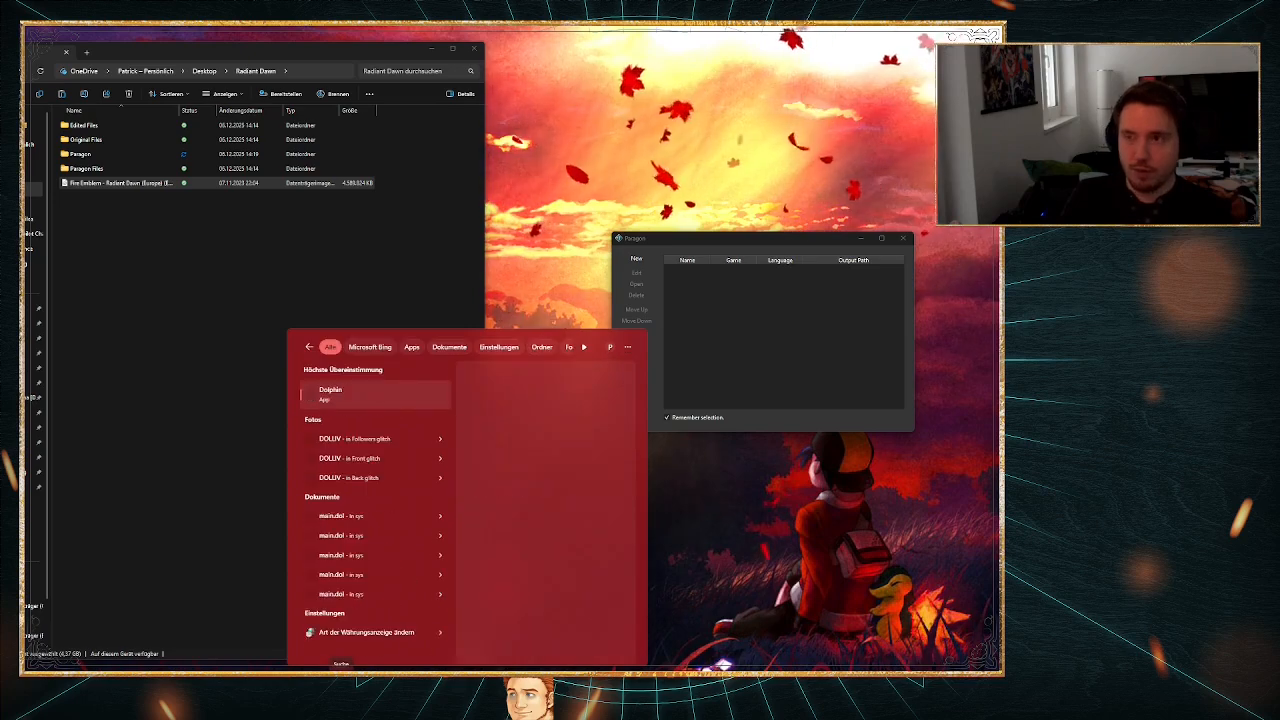
key("Return")
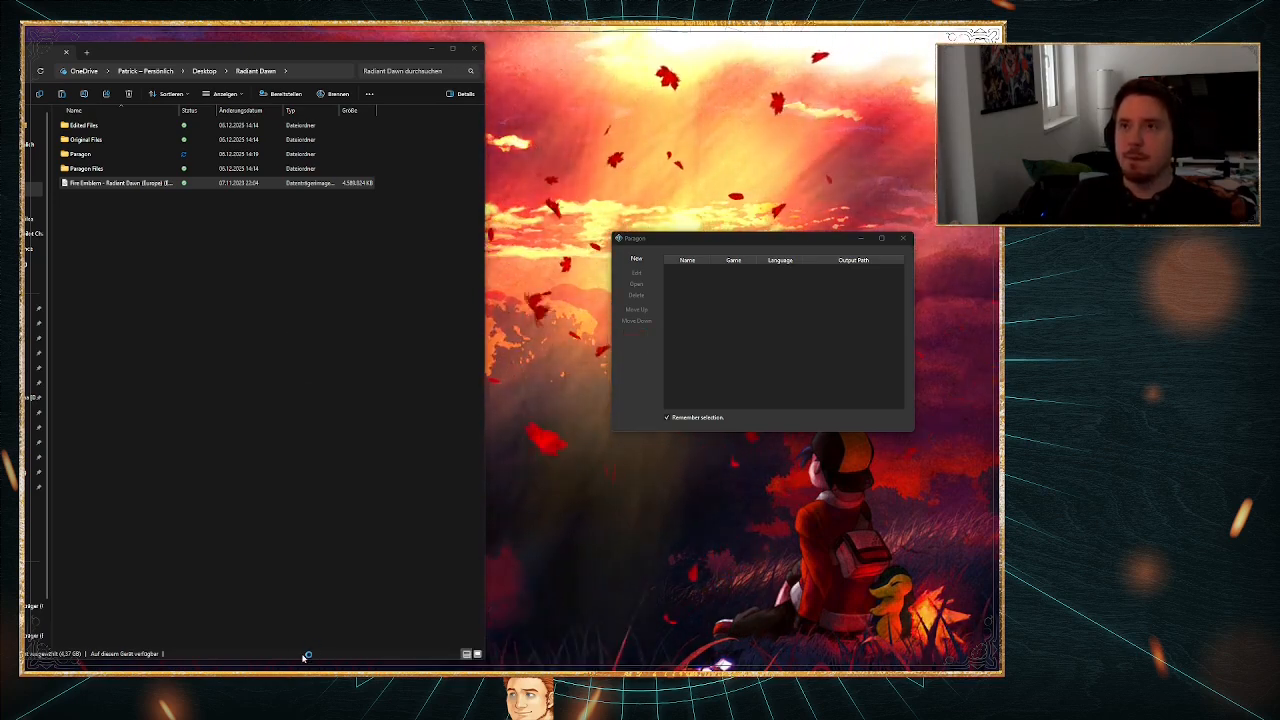
left_click_drag(237, 197, 745, 174)
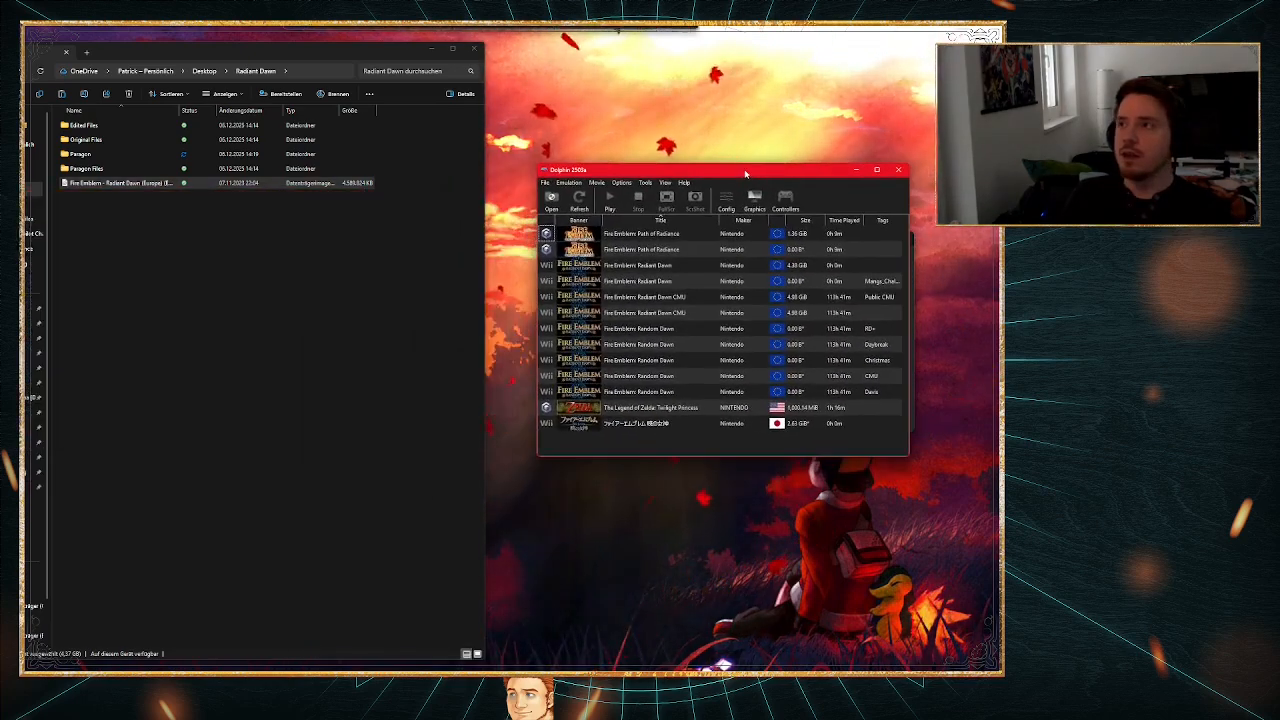
Step: Add the desktop's Radiant Dawn folder to Dolphin's game folders in the path settings and close the settings
left_click(622, 183)
left_click(630, 194)
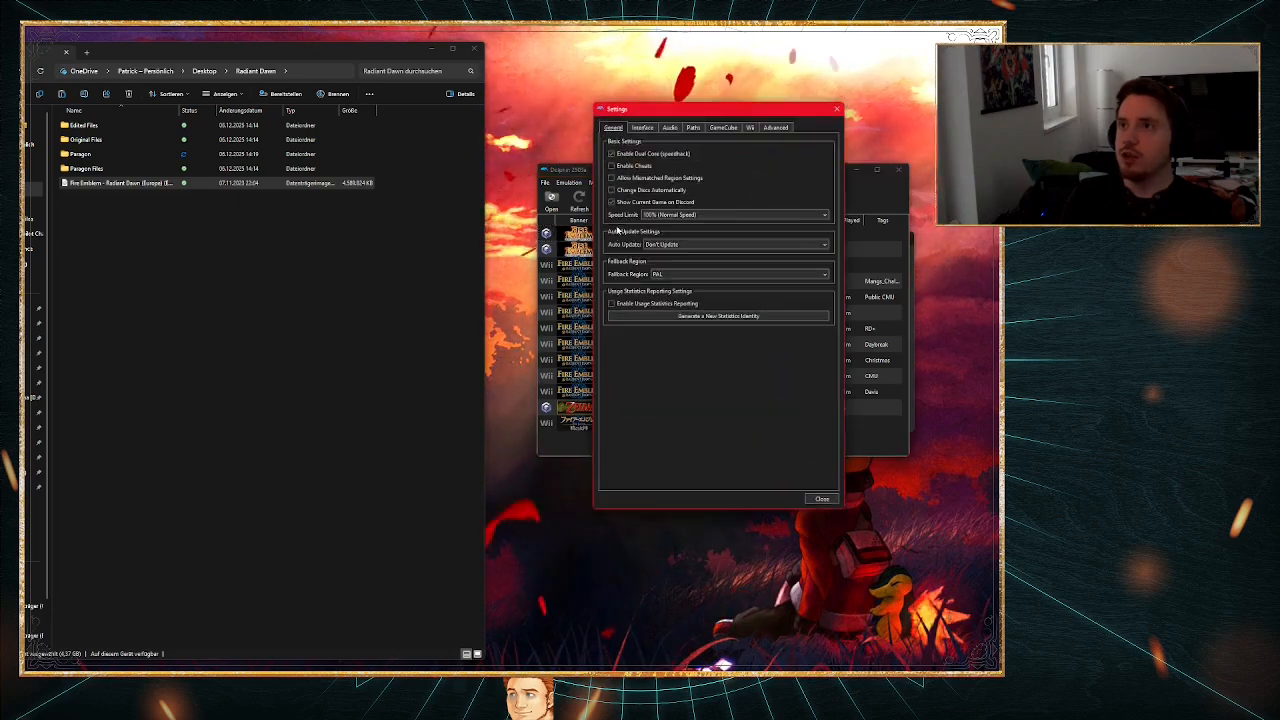
left_click(693, 127)
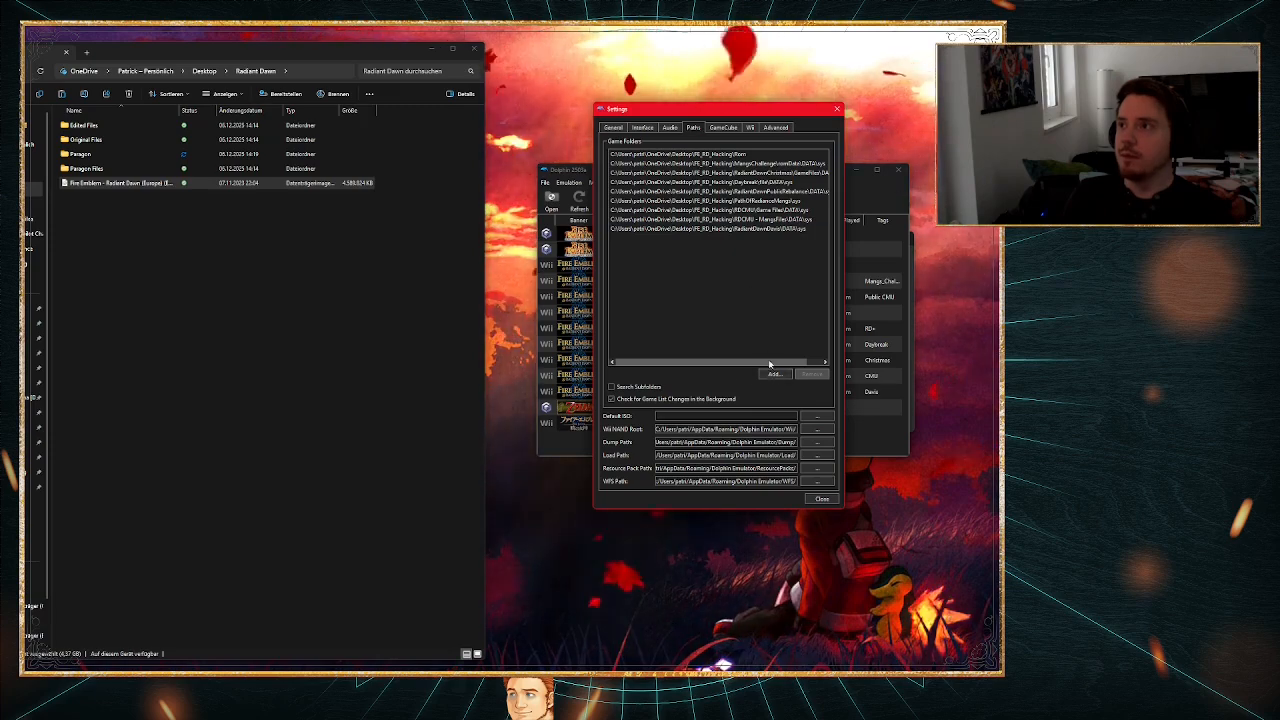
left_click(774, 374)
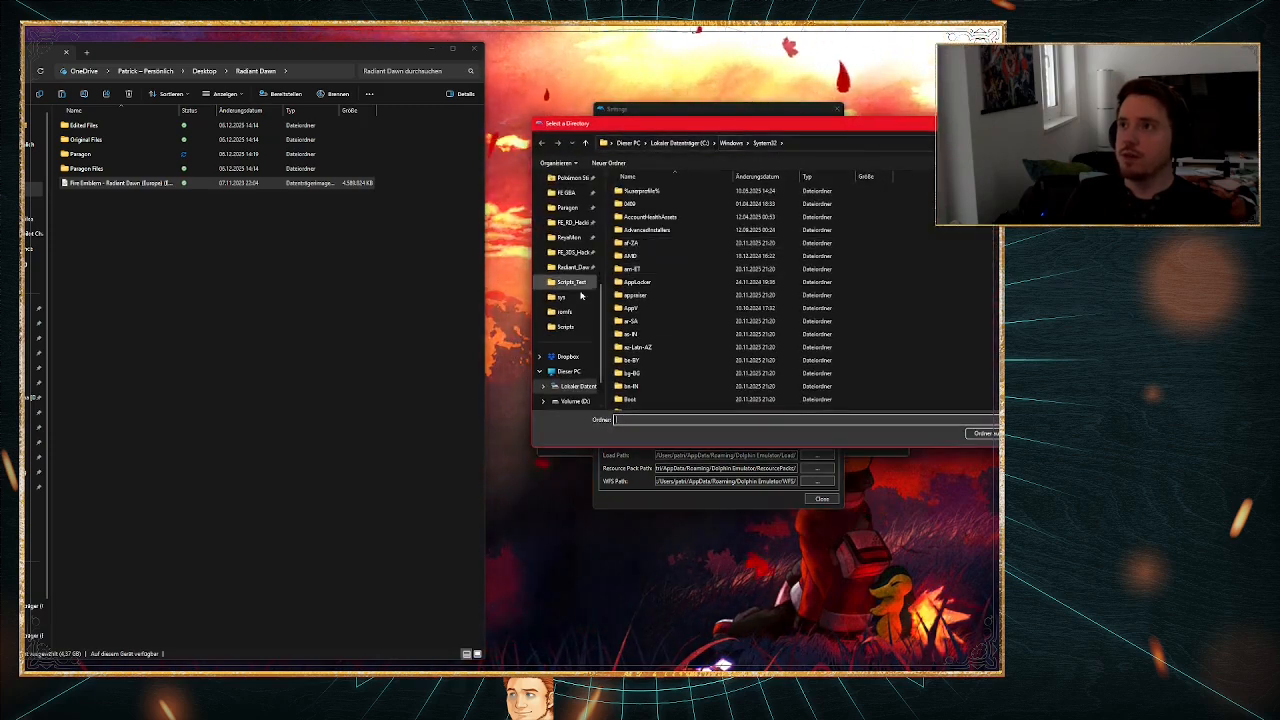
scroll(575, 285, "up", 5)
key("Escape")
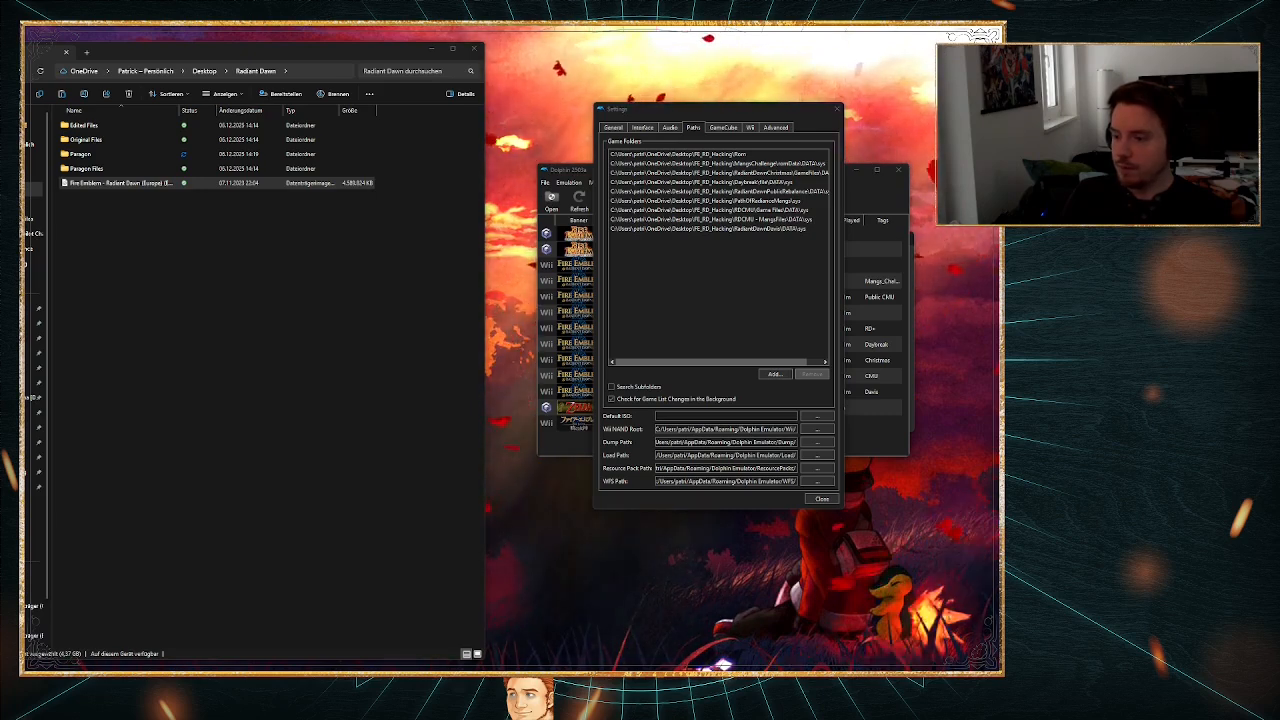
key("Return")
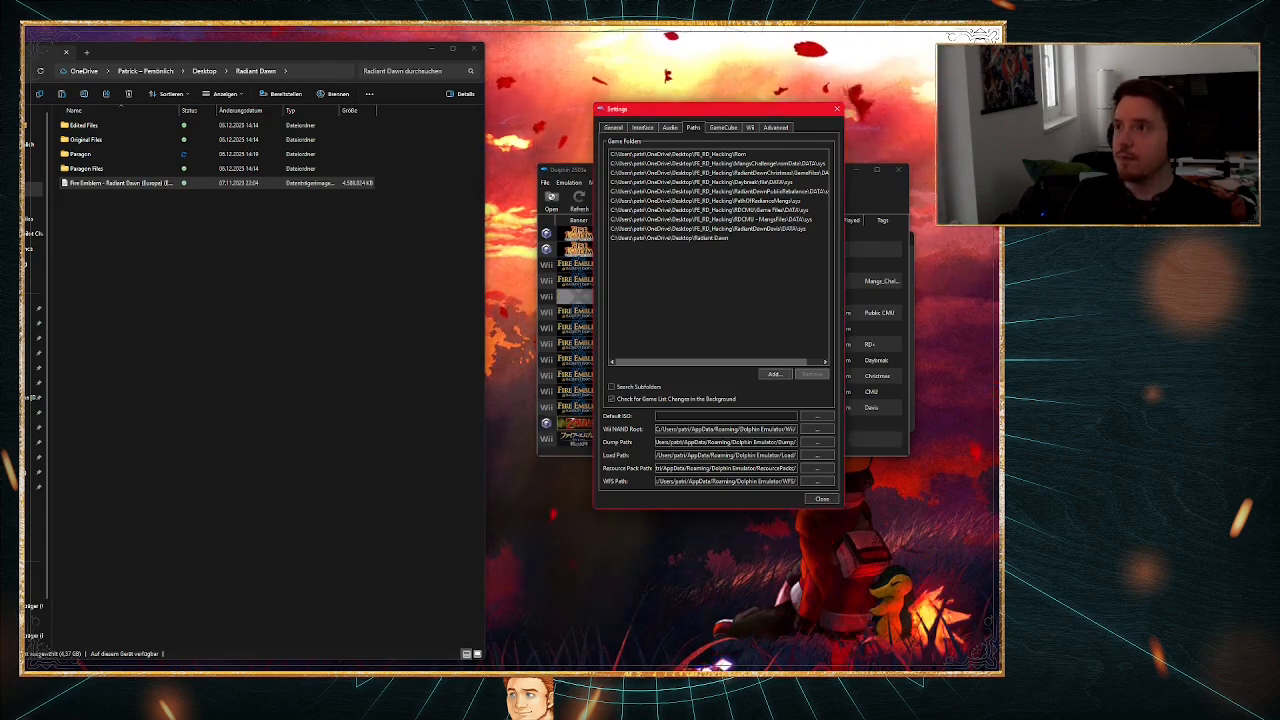
left_click(821, 499)
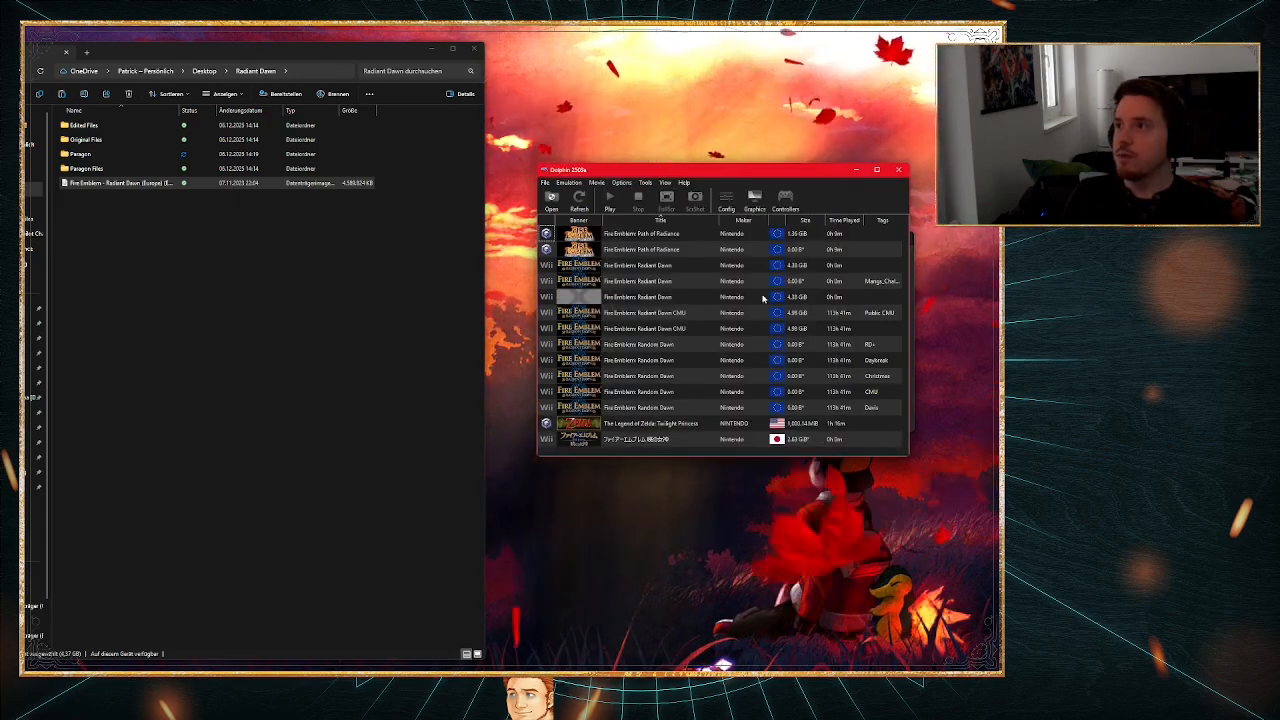
right_click(637, 298)
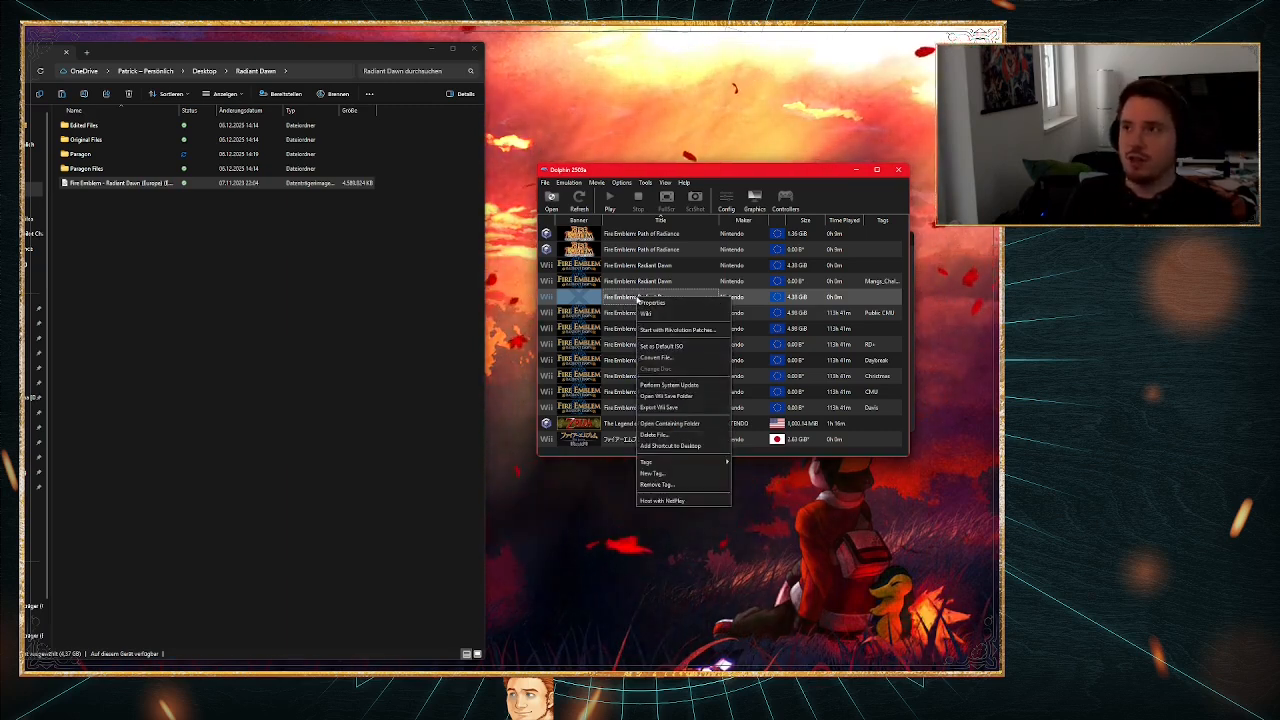
left_click(675, 358)
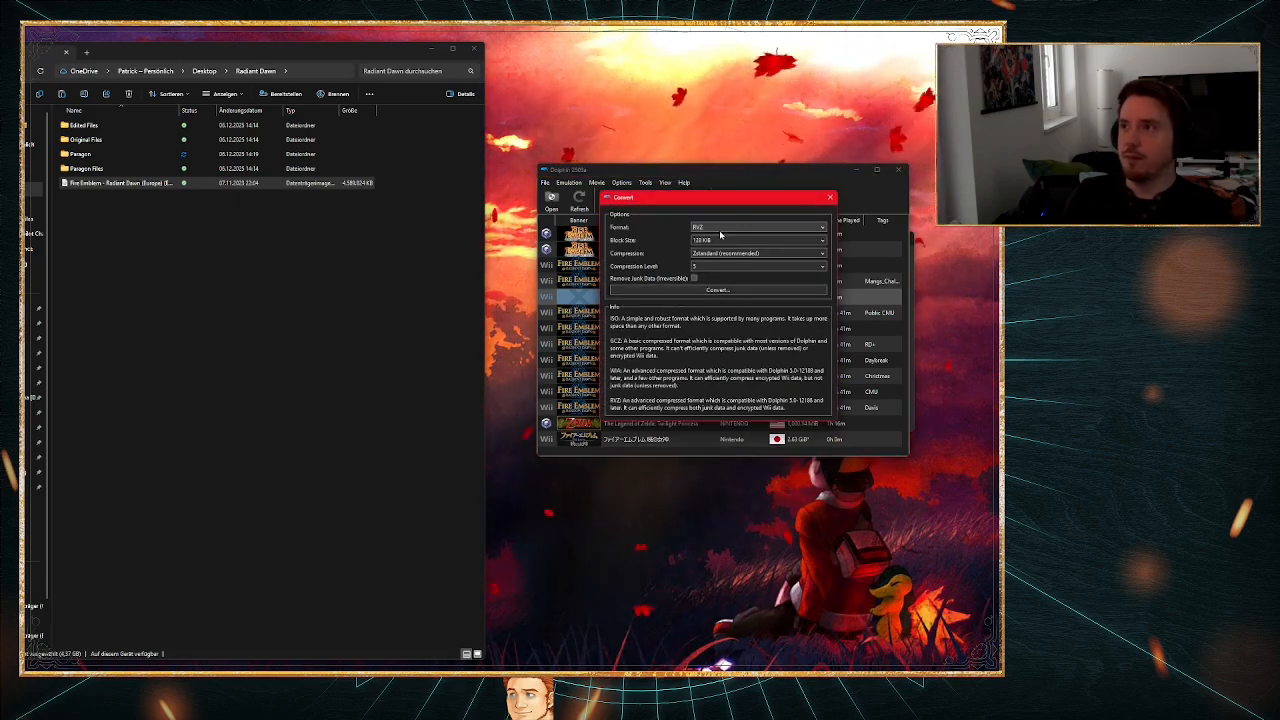
left_click_drag(752, 199, 759, 234)
left_click(837, 232)
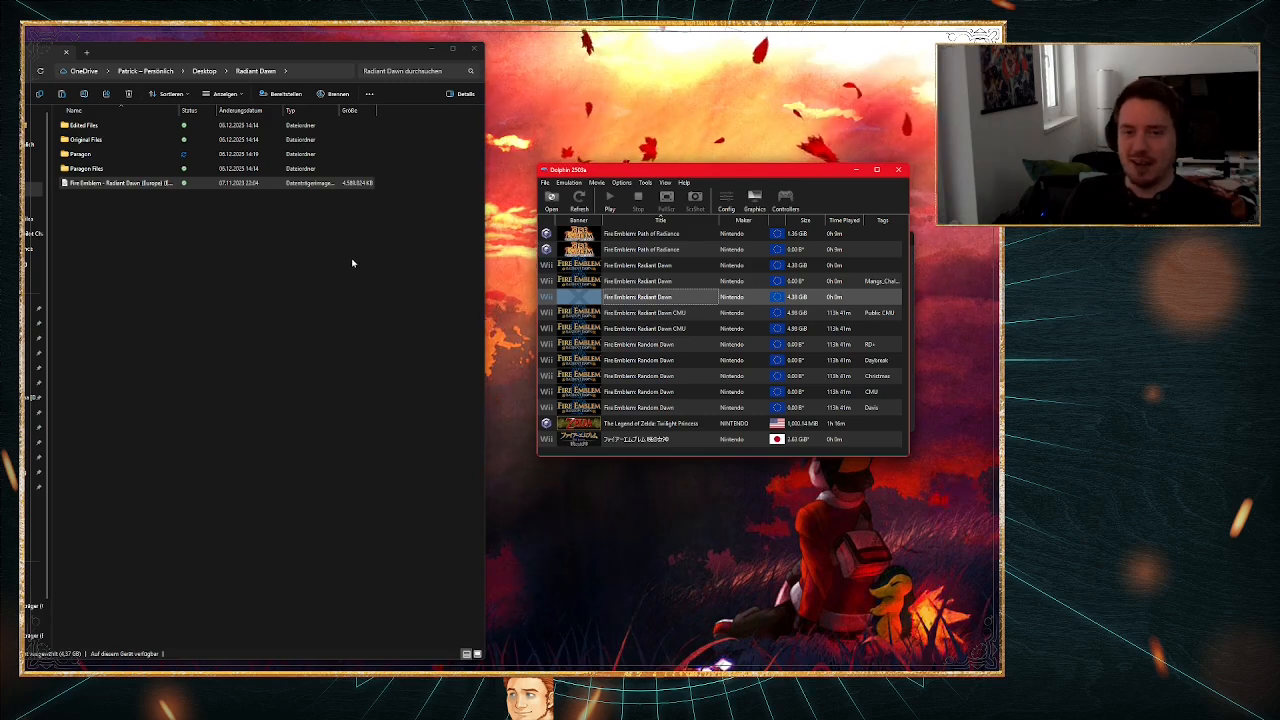
Step: Extract the entire disc of the selected Fire Emblem: Radiant Dawn entry into the Original Files folder and close its properties
right_click(618, 298)
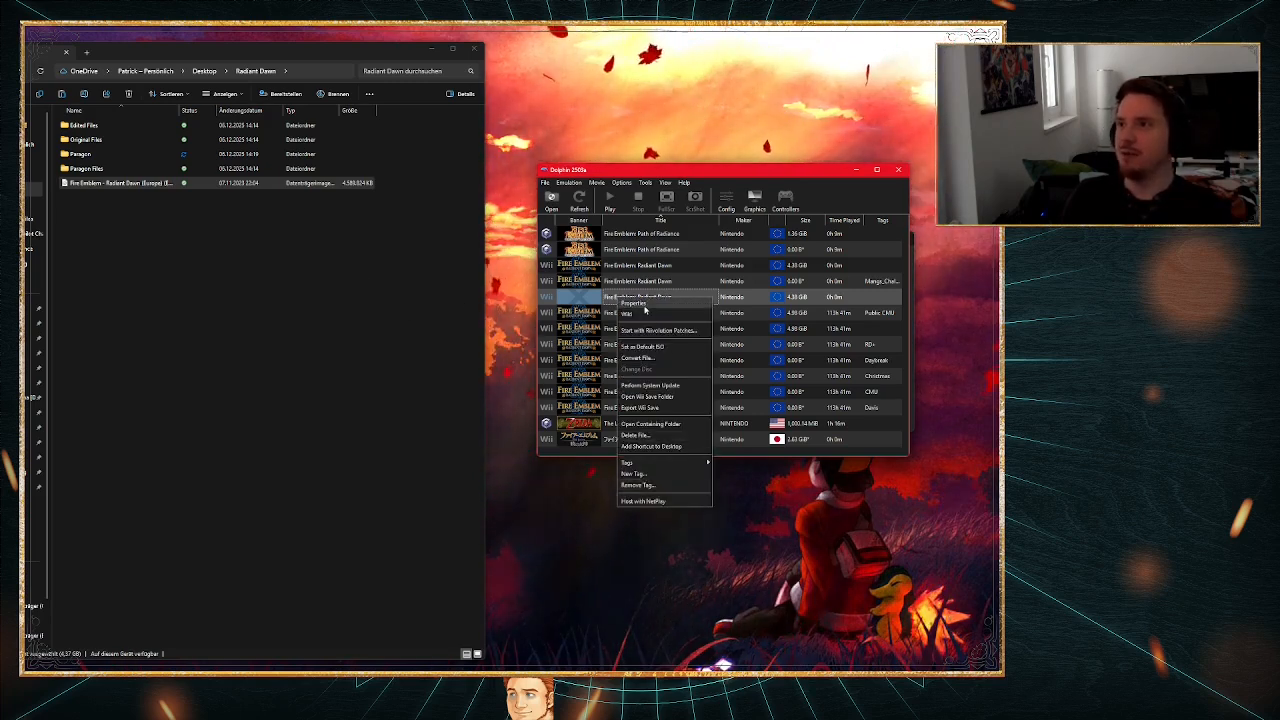
left_click(640, 302)
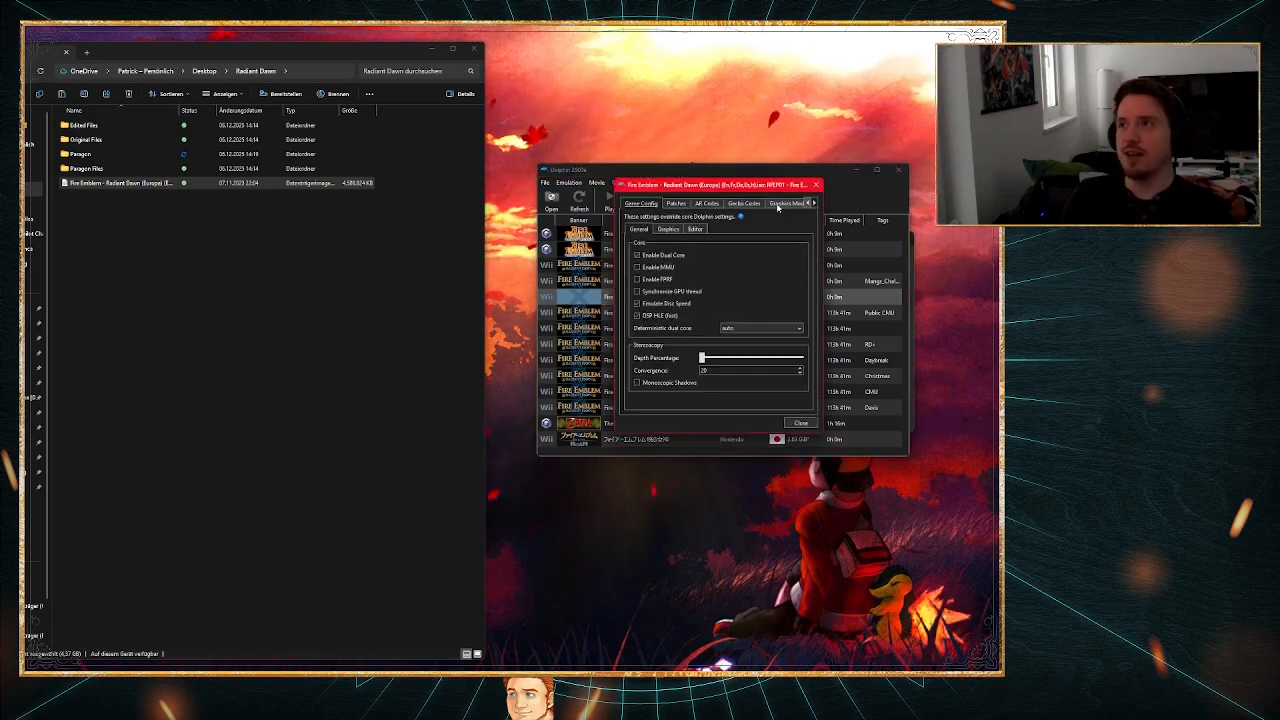
left_click(815, 203)
left_click(815, 203)
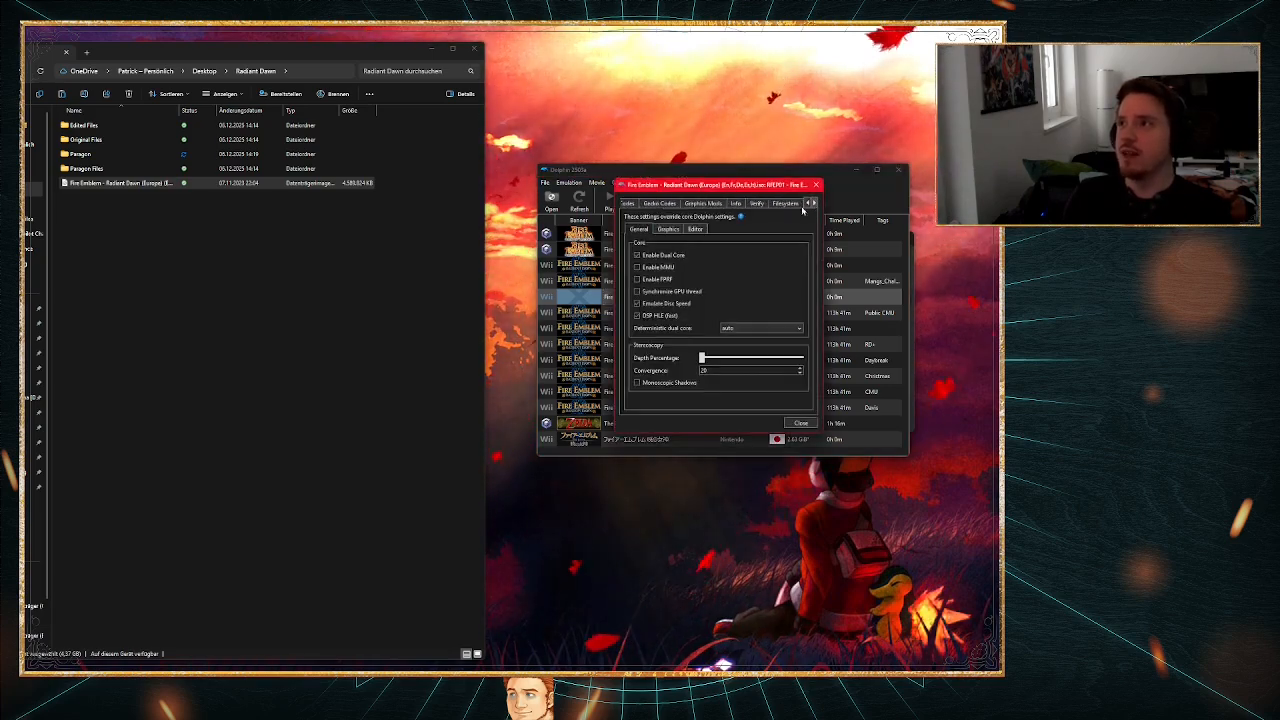
left_click(783, 203)
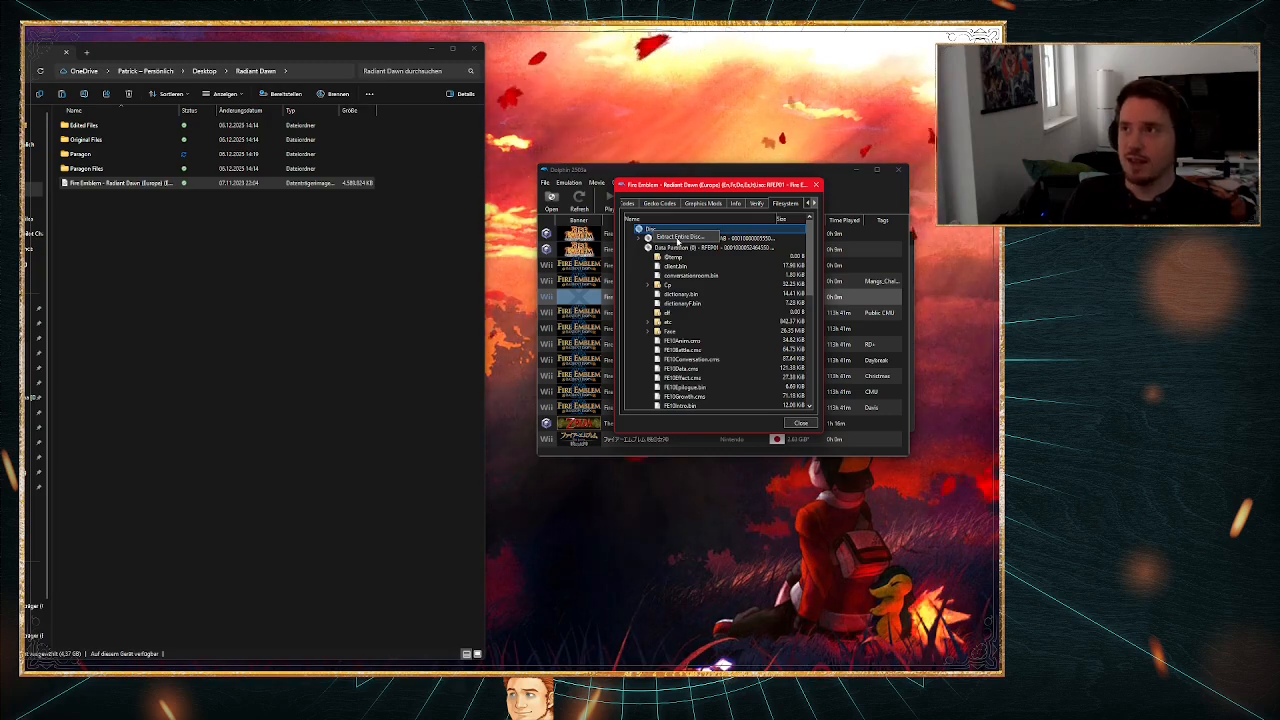
left_click(678, 241)
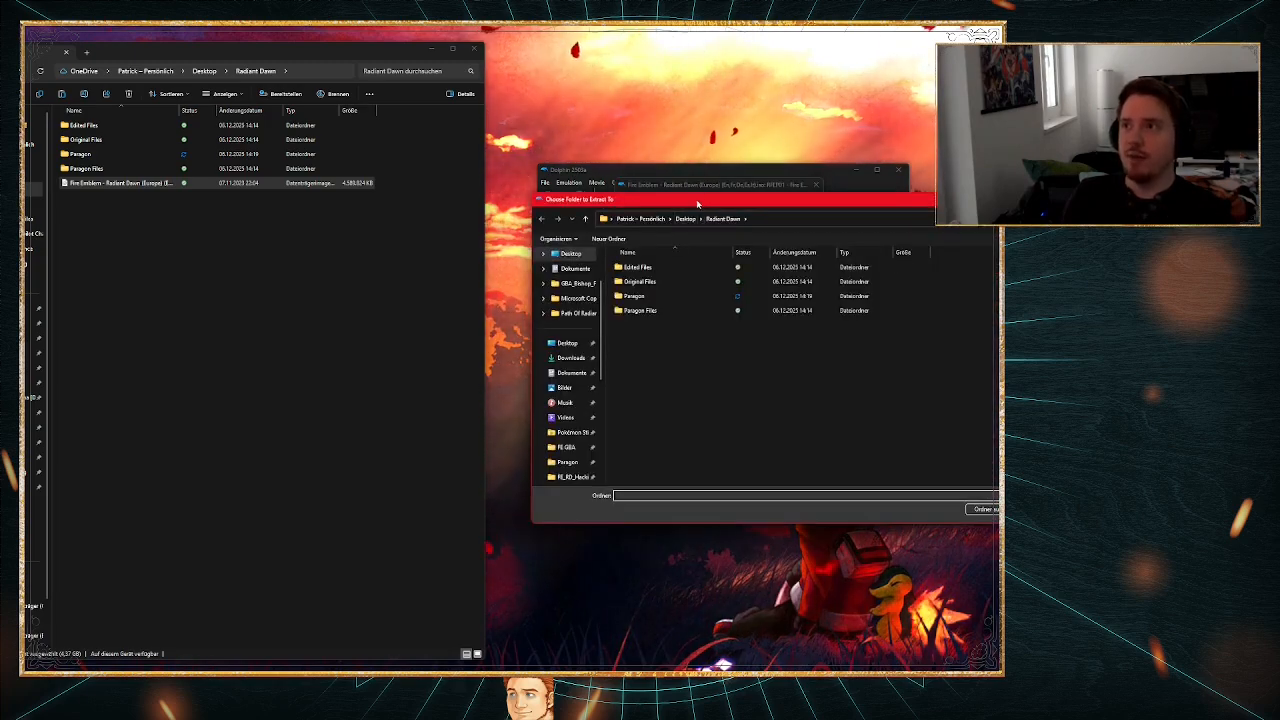
left_click_drag(698, 204, 421, 291)
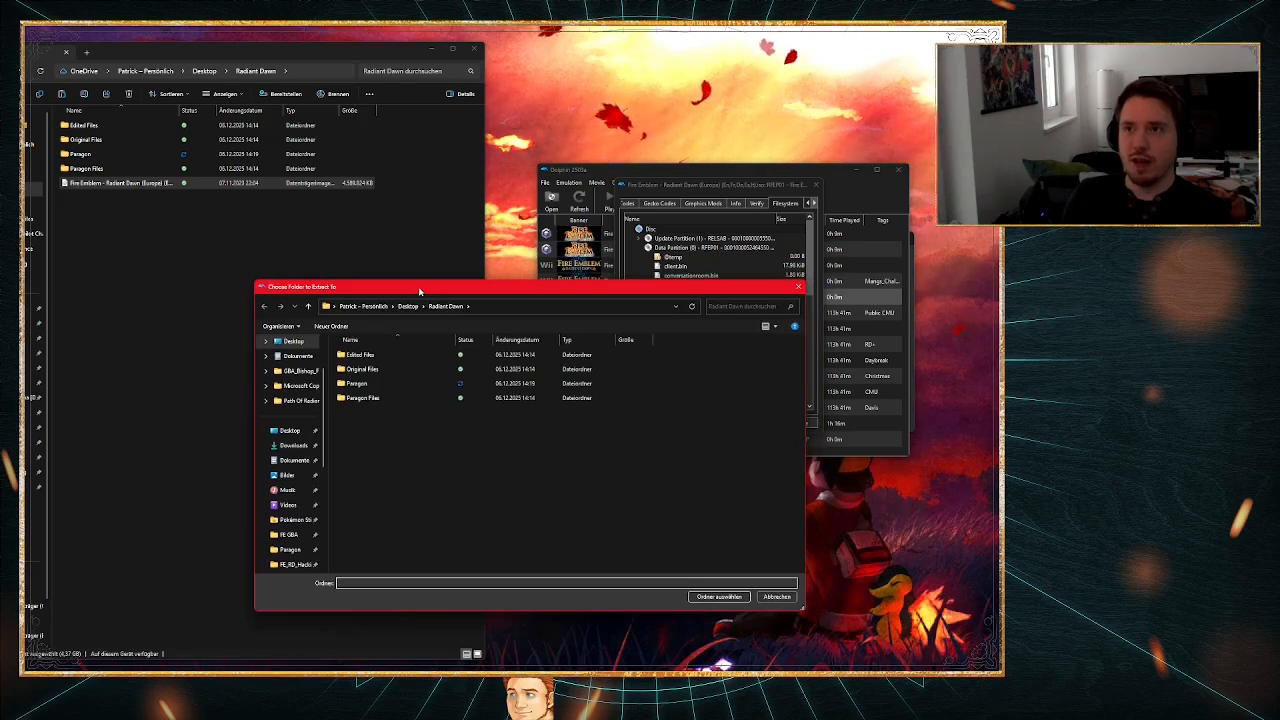
double_click(375, 370)
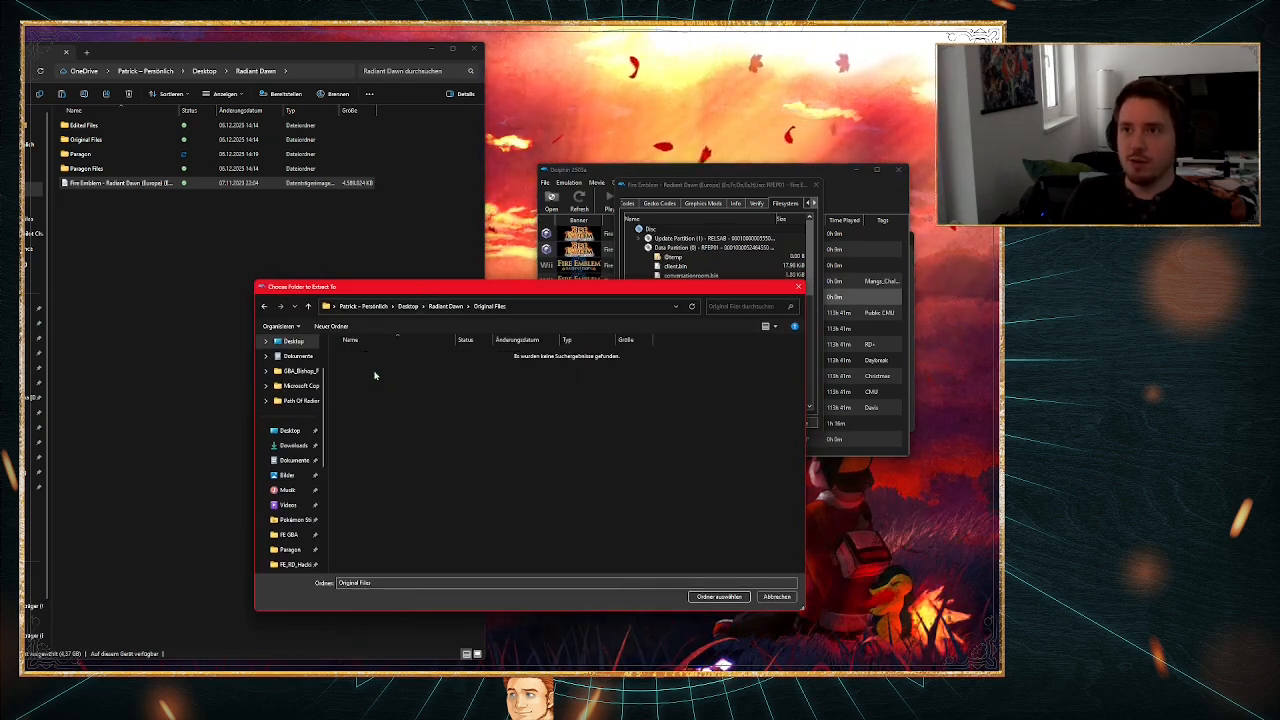
left_click(719, 597)
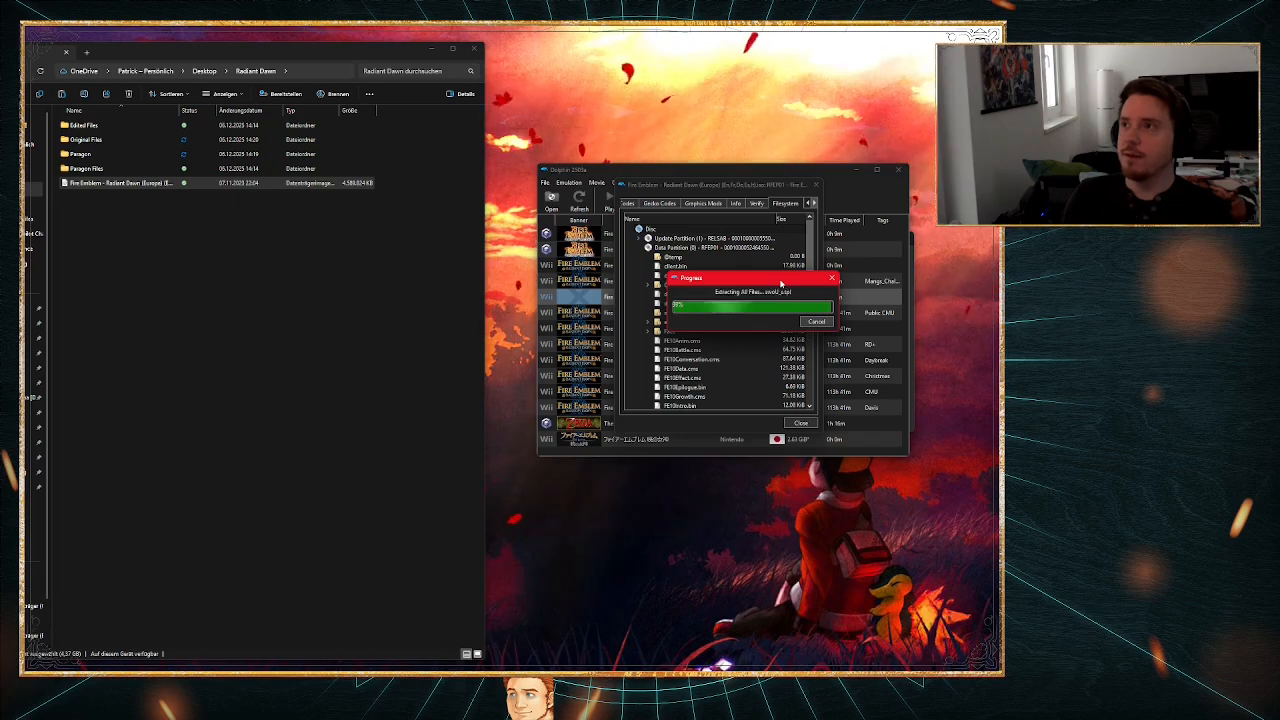
left_click(801, 423)
Step: Examine the extracted game data in Original Files, looking through the sys and files folders inside DATA
left_click(159, 303)
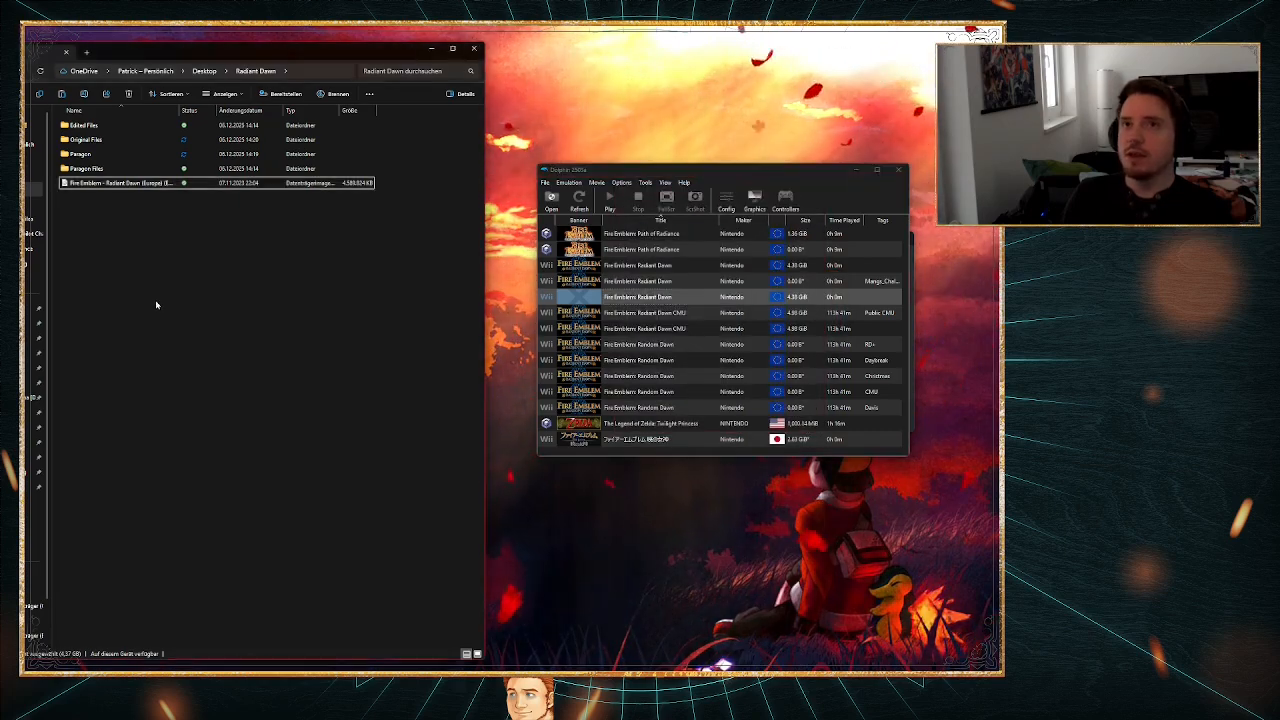
double_click(120, 144)
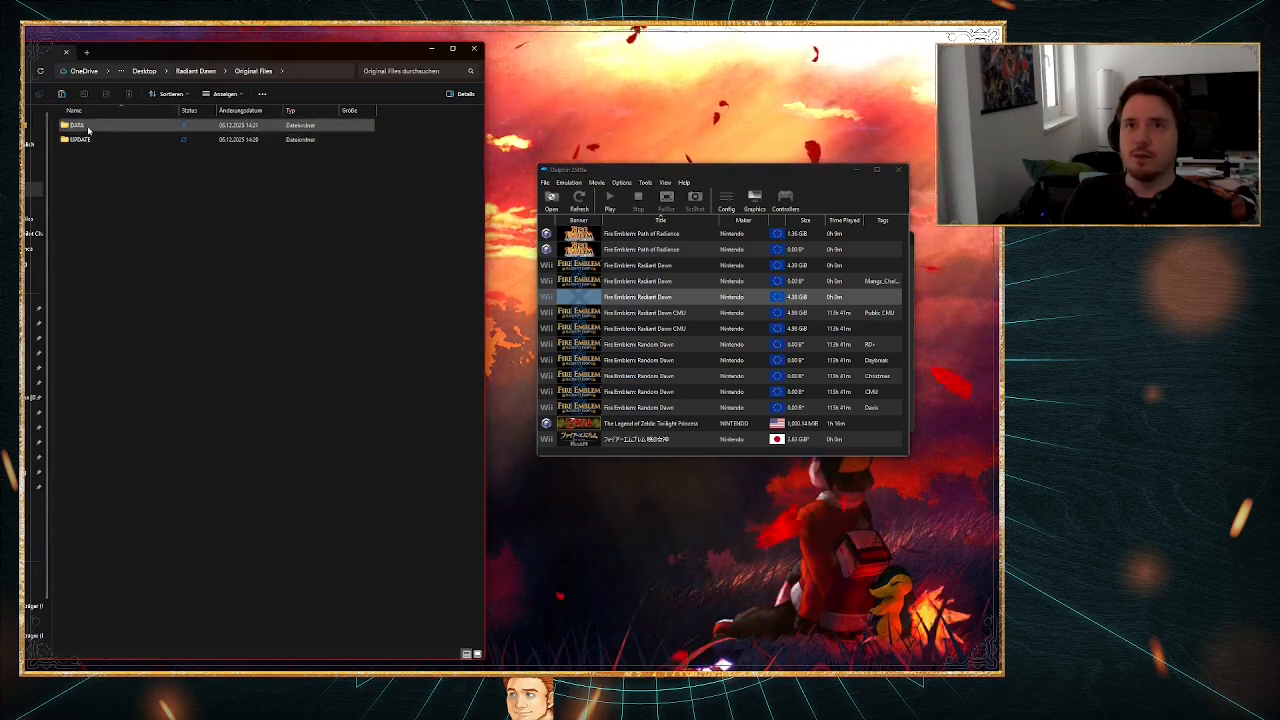
double_click(87, 136)
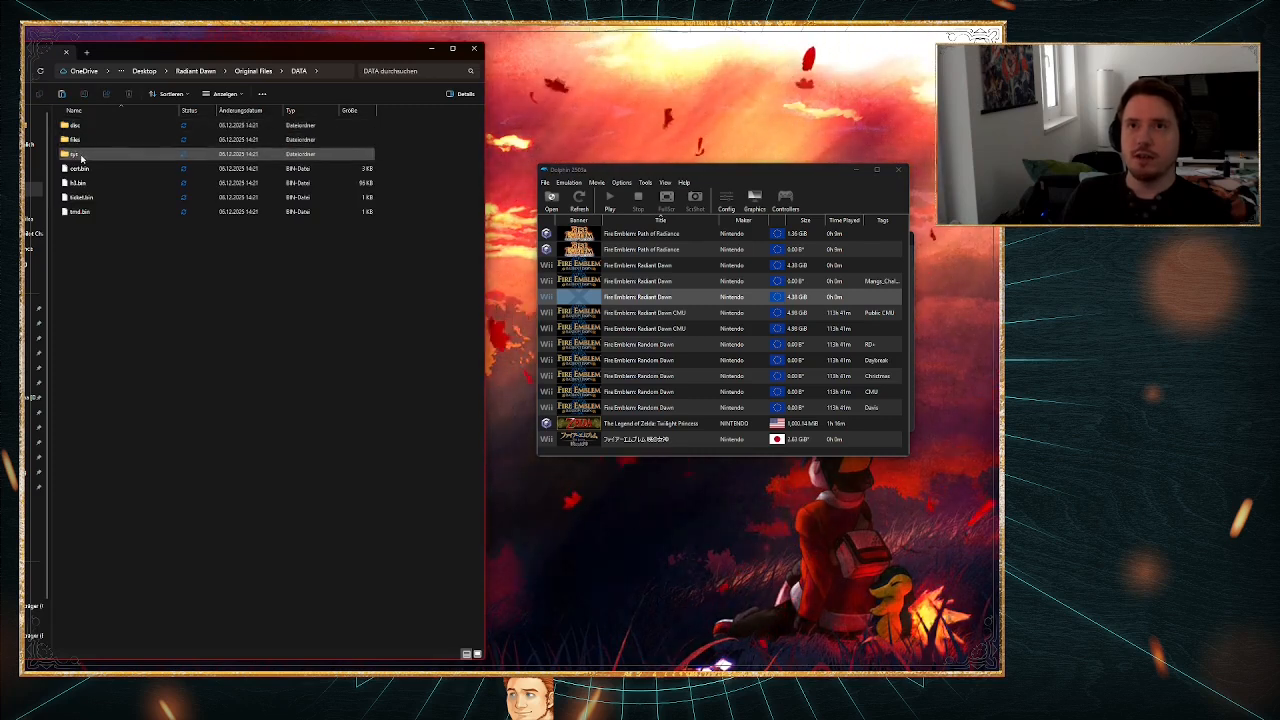
double_click(81, 157)
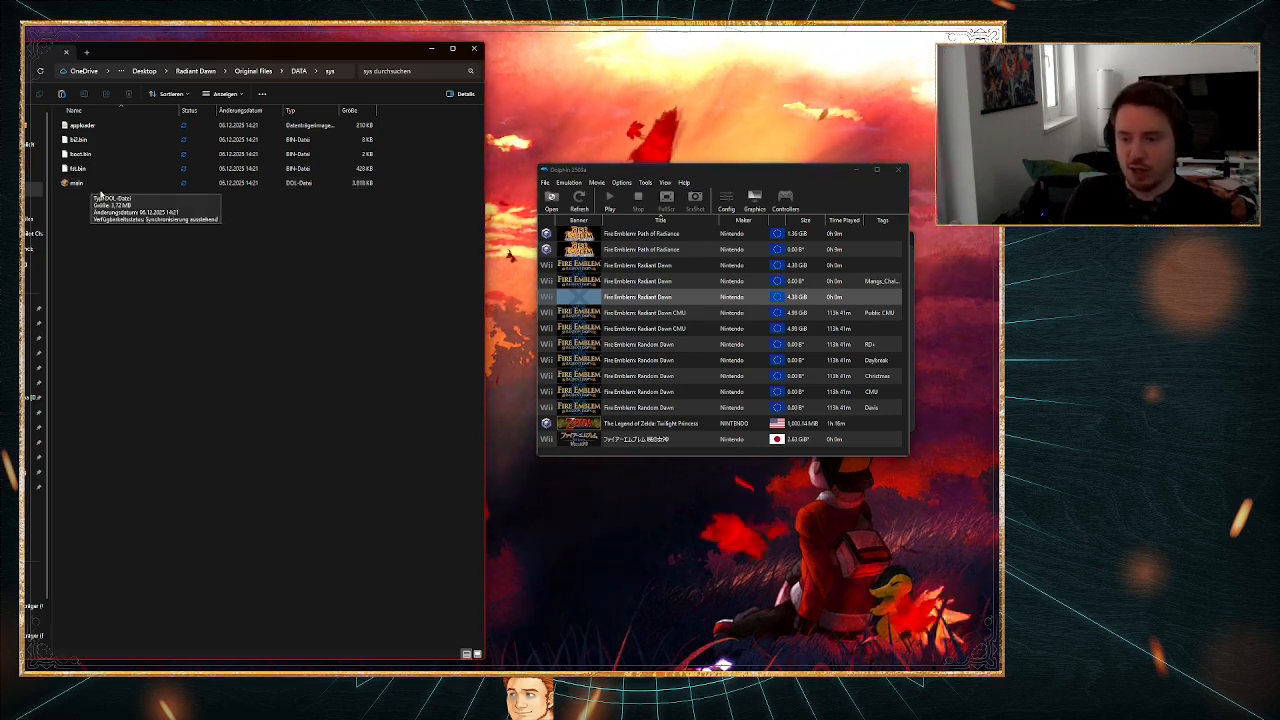
key("alt+Left")
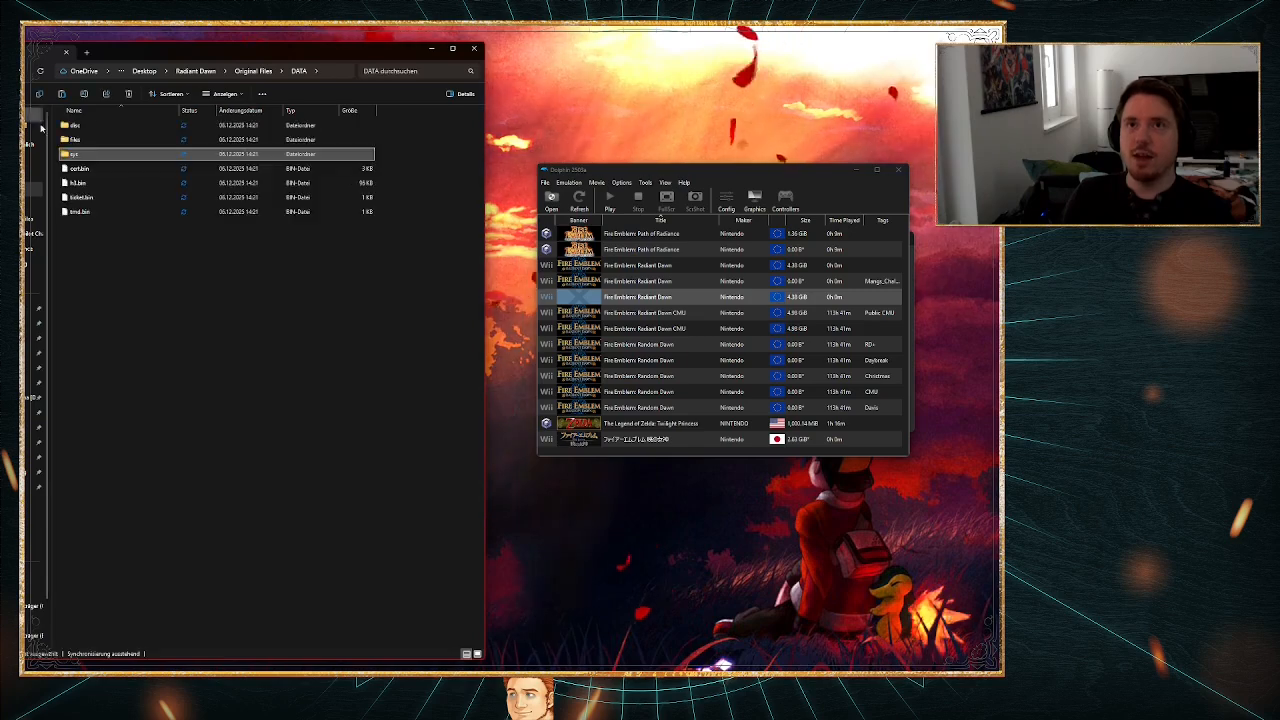
double_click(81, 142)
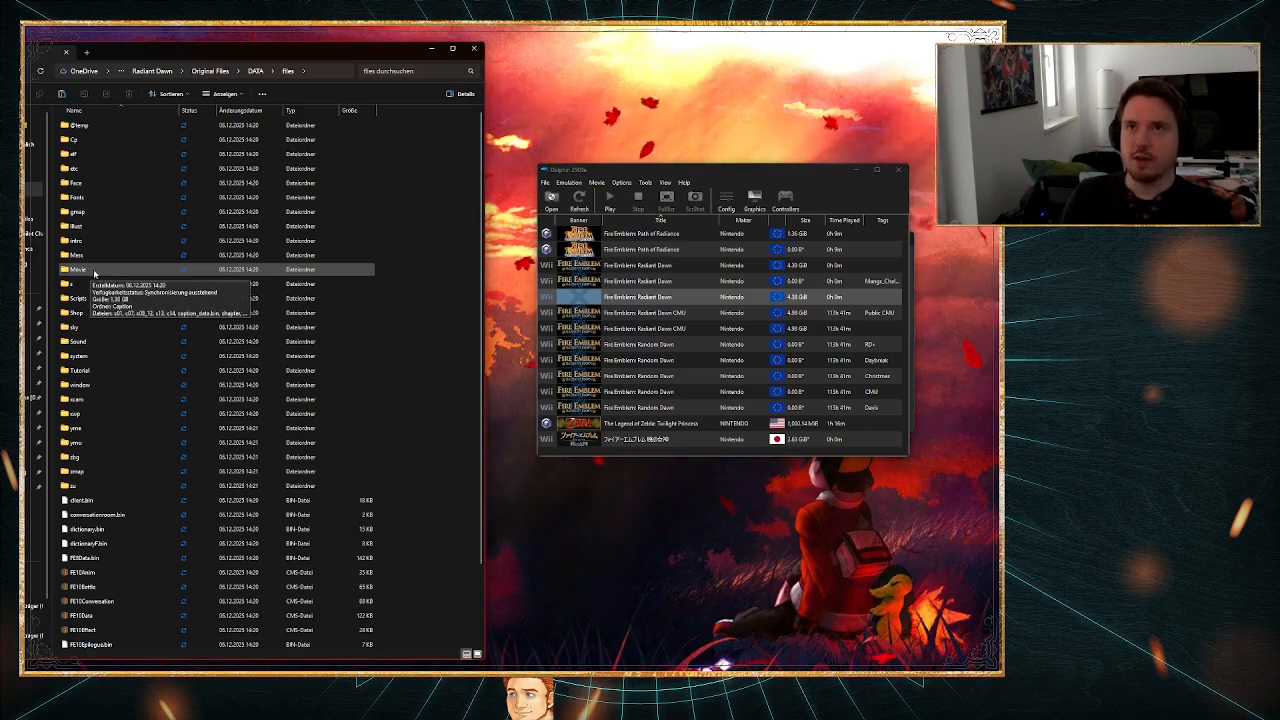
left_click(20, 71)
left_click(20, 71)
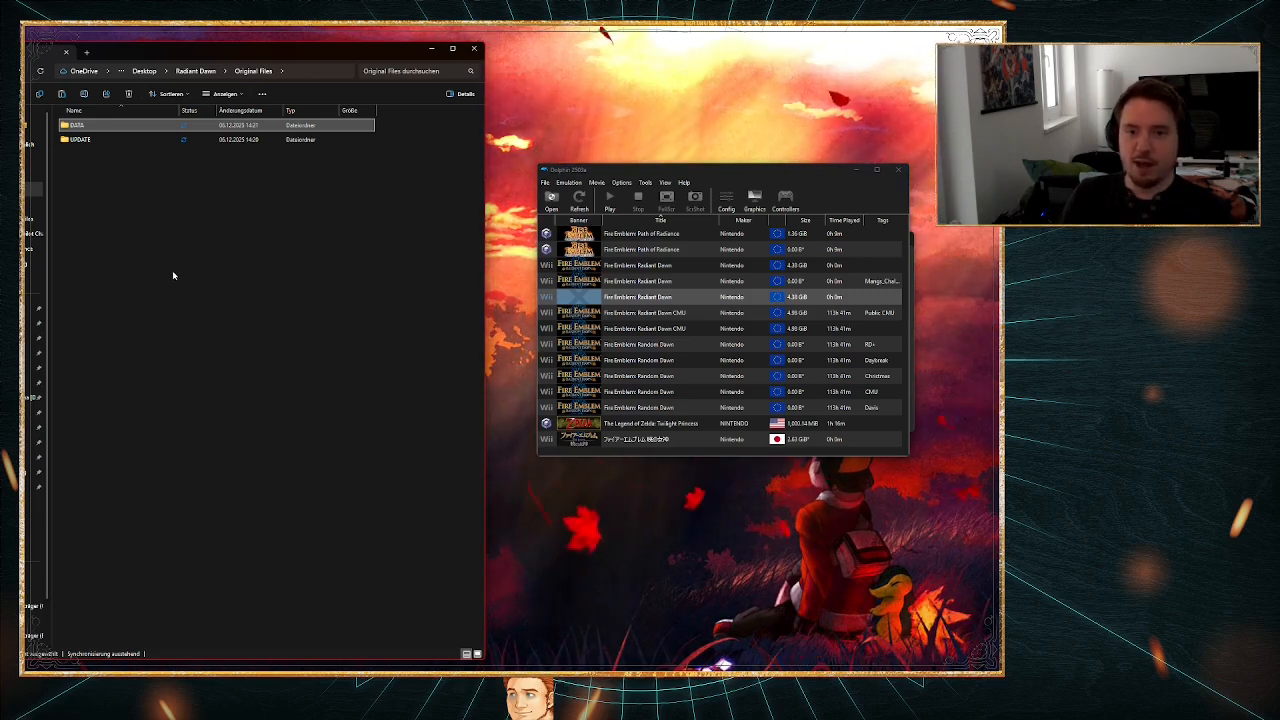
Step: Copy the extracted DATA and UPDATE folders from Original Files into Edited Files and return to the Radiant Dawn folder
left_click_drag(125, 198, 84, 116)
key("alt+Up")
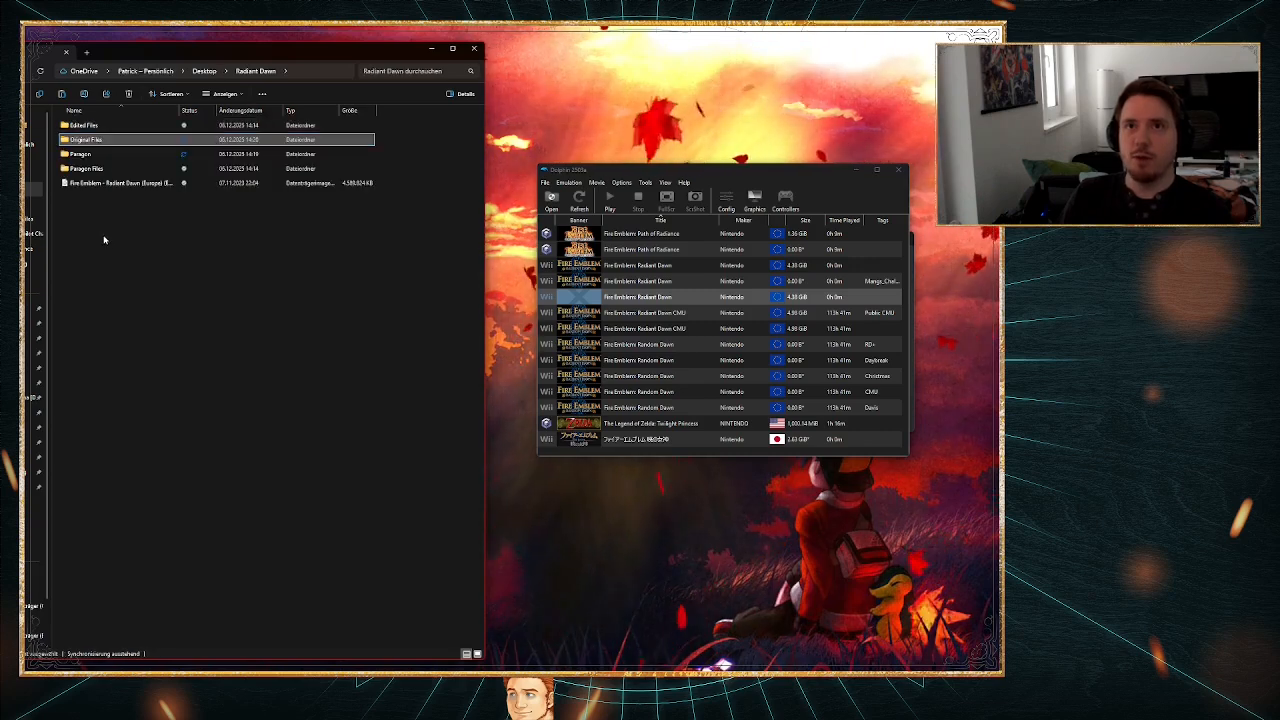
left_click(93, 127)
double_click(93, 128)
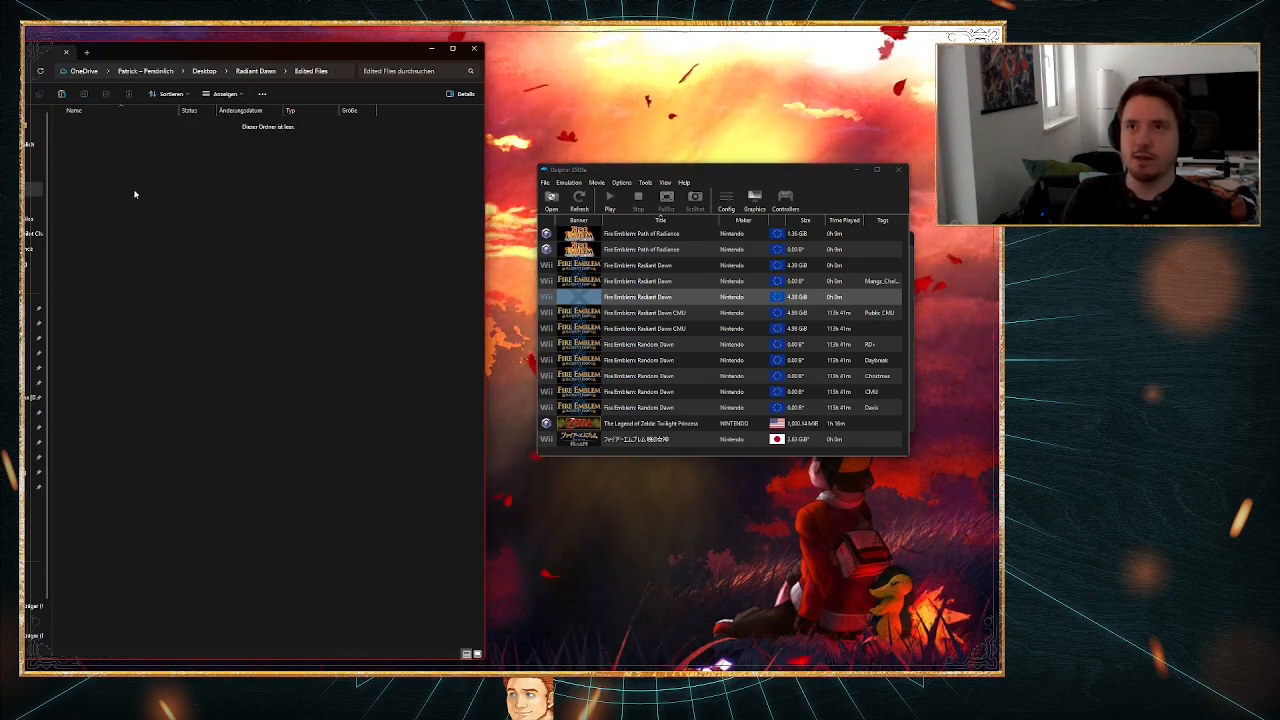
key("ctrl+v")
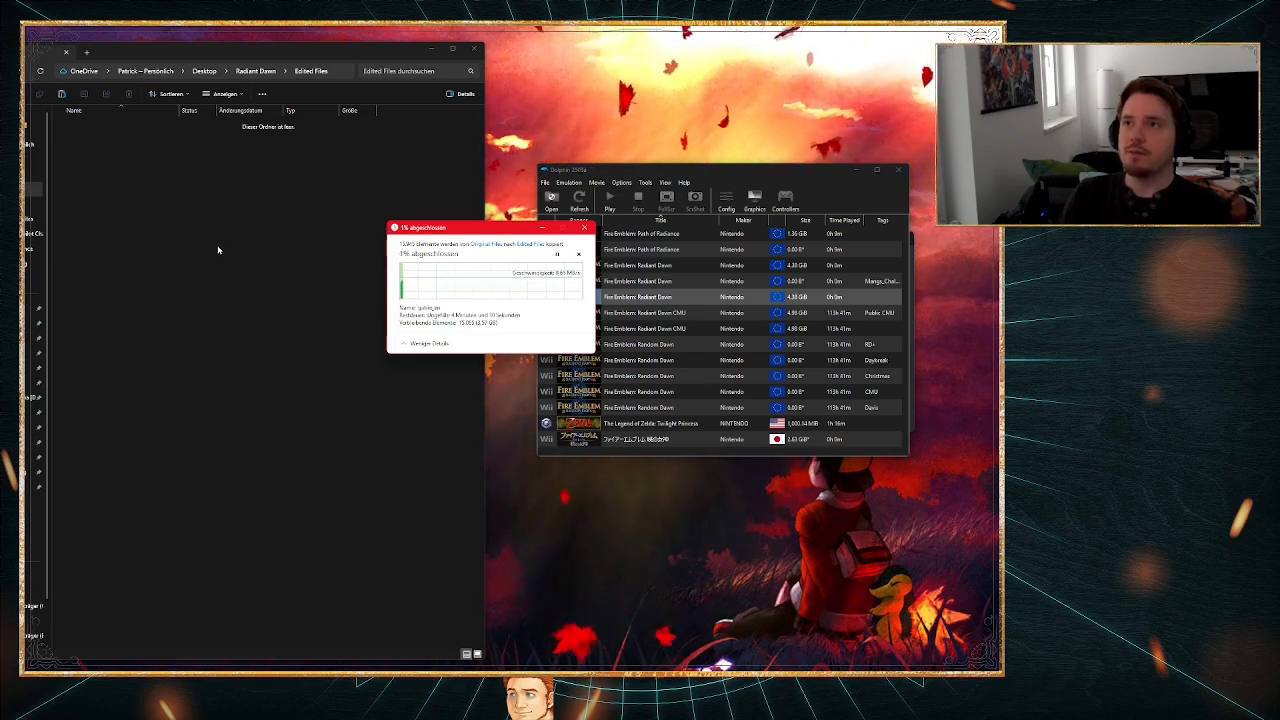
key("alt+Left")
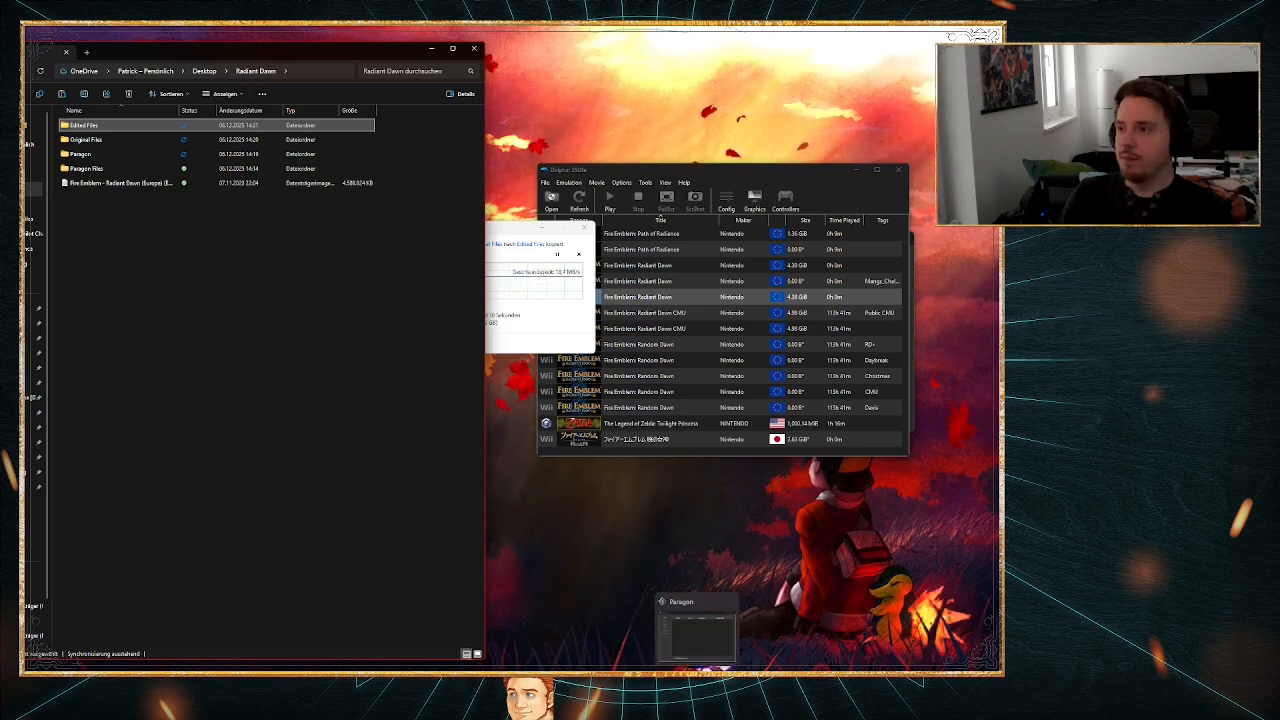
Step: Switch to Paragon, close Dolphin and place the Paragon window in the free area beside the Radiant Dawn folder
left_click(697, 678)
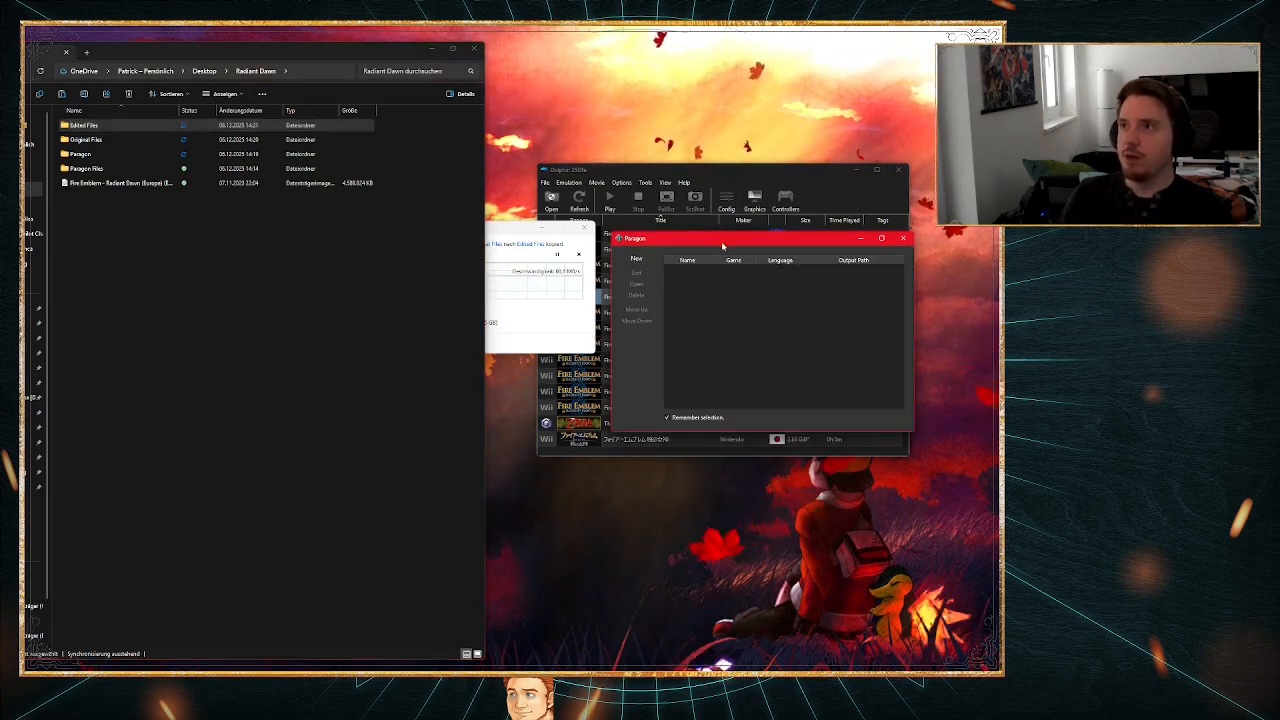
left_click_drag(721, 241, 697, 380)
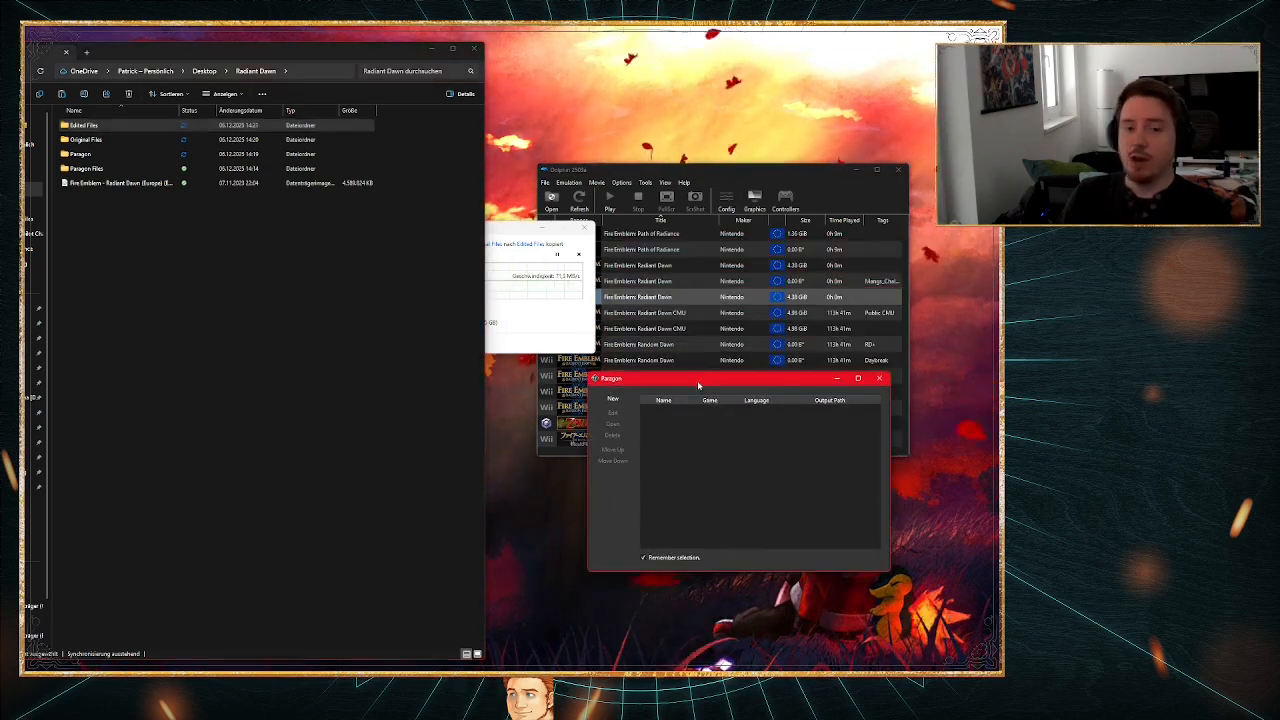
left_click(900, 183)
left_click(898, 169)
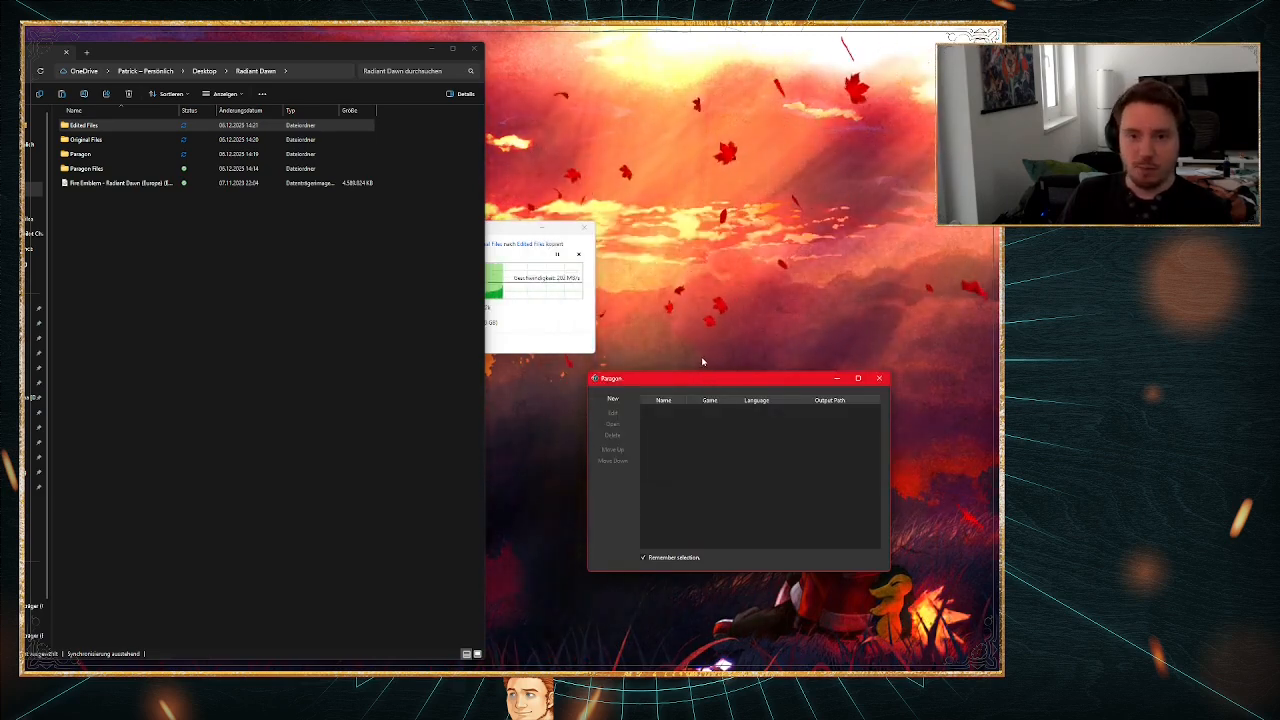
left_click_drag(689, 380, 727, 334)
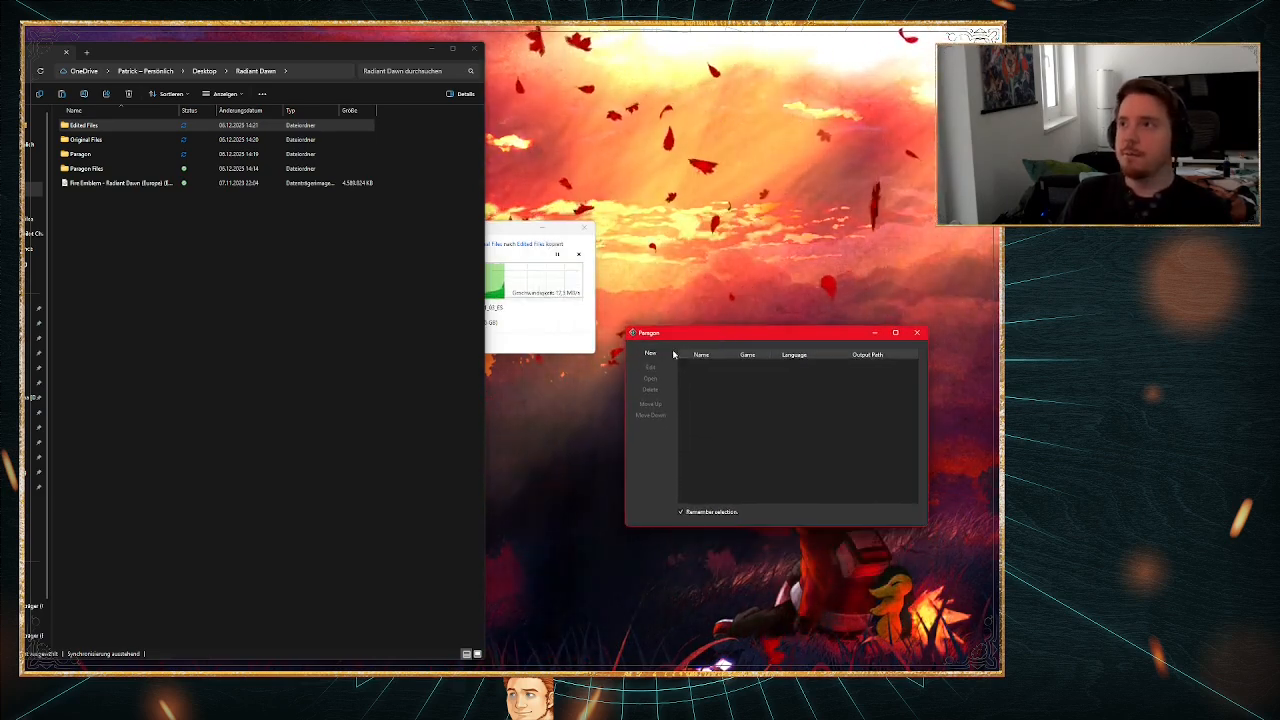
Step: Start a new Paragon project named Radiant Dawn Guide with language EnglishEU and game FE10
left_click(652, 354)
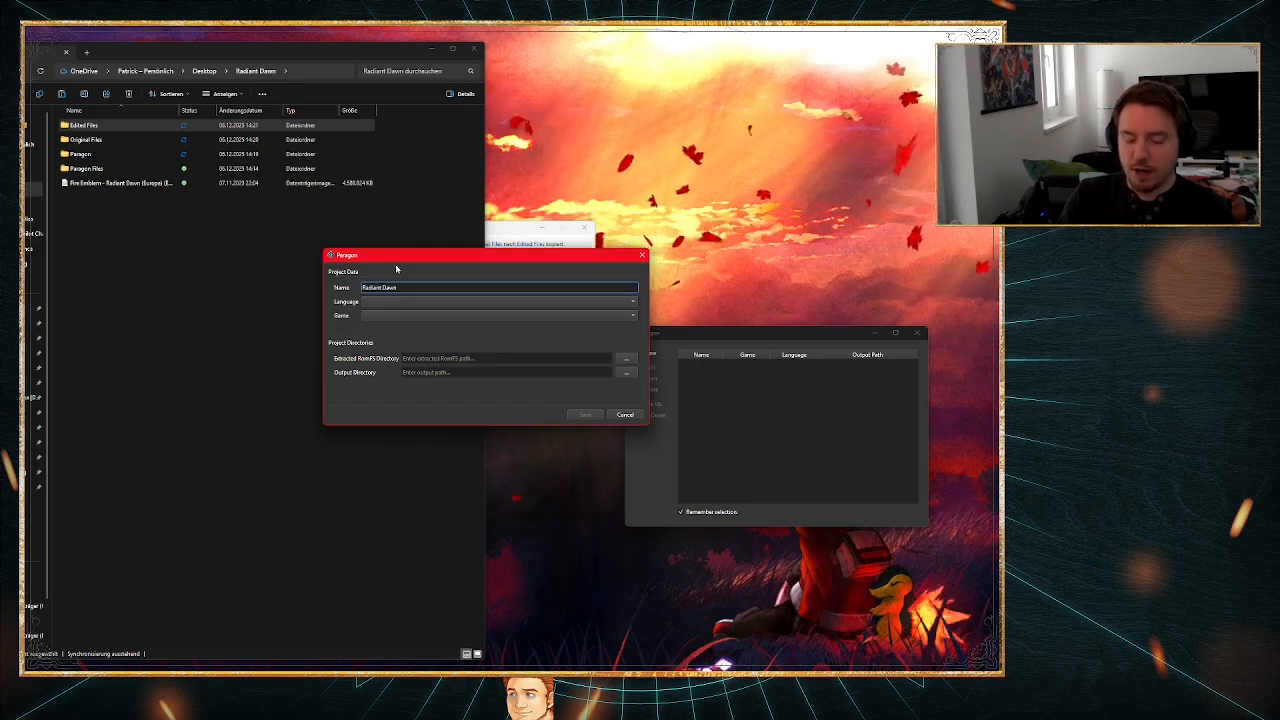
type("e")
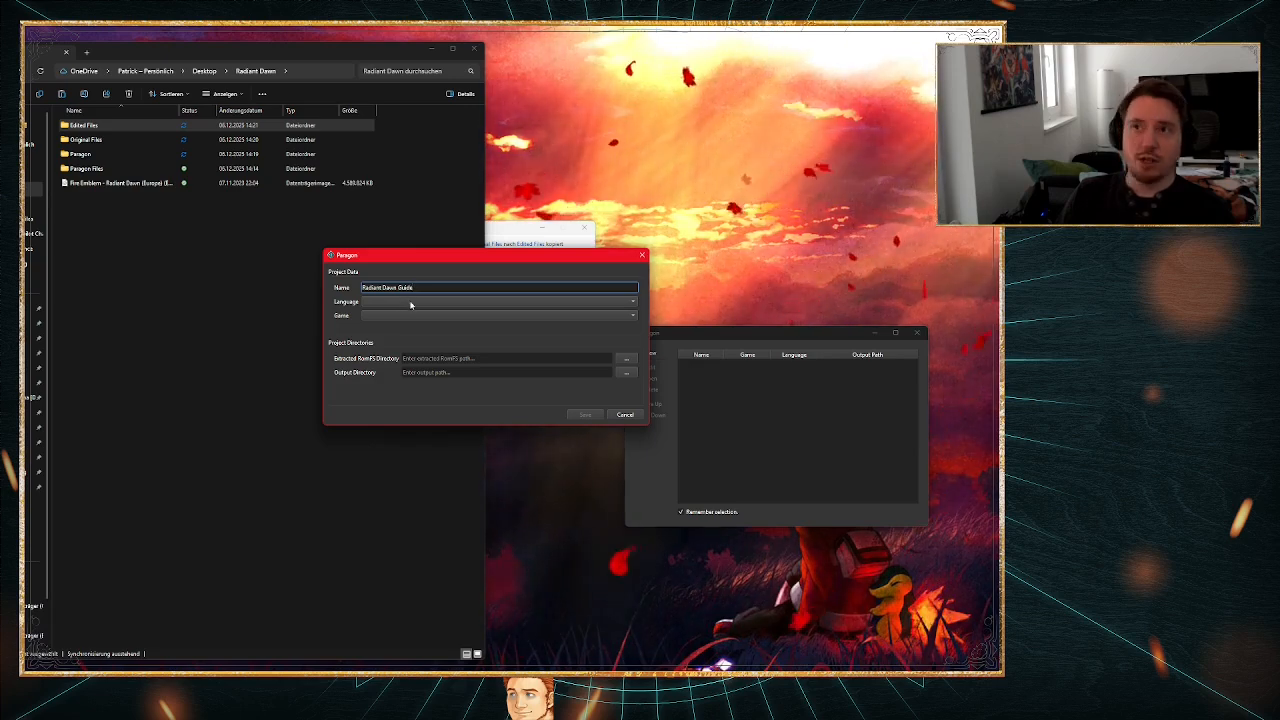
left_click_drag(512, 229, 933, 79)
left_click(398, 302)
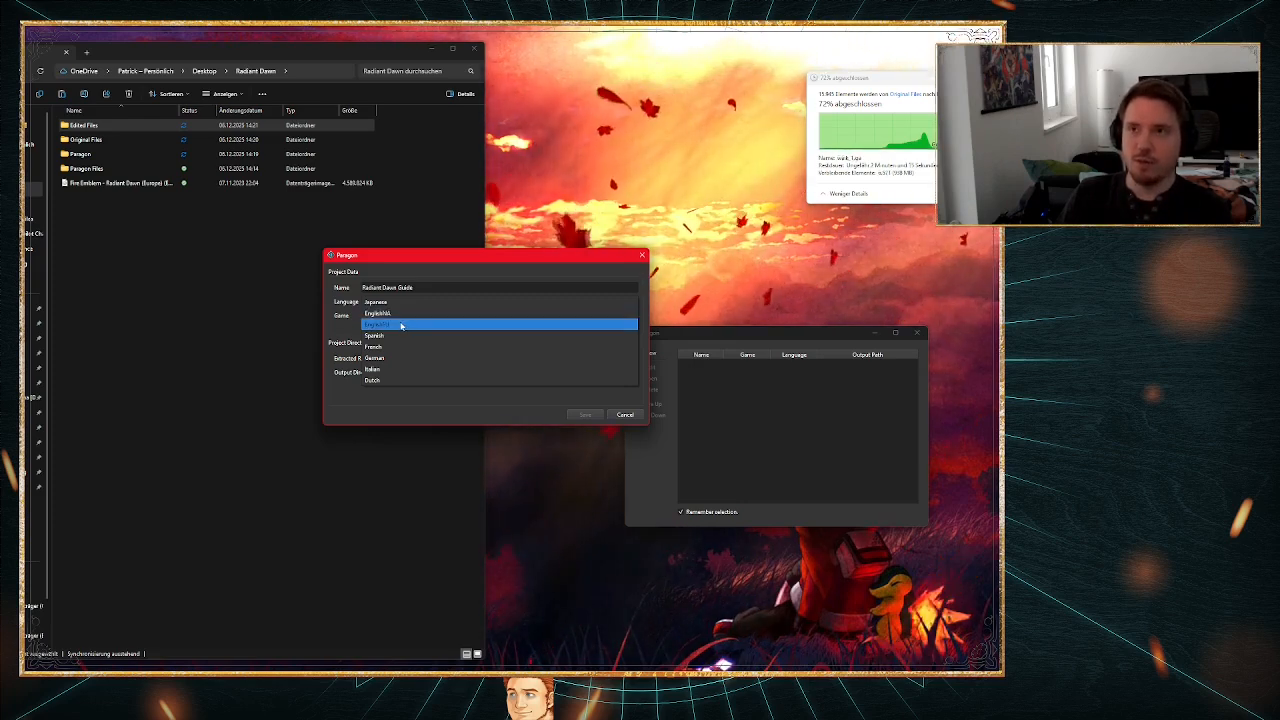
left_click(401, 325)
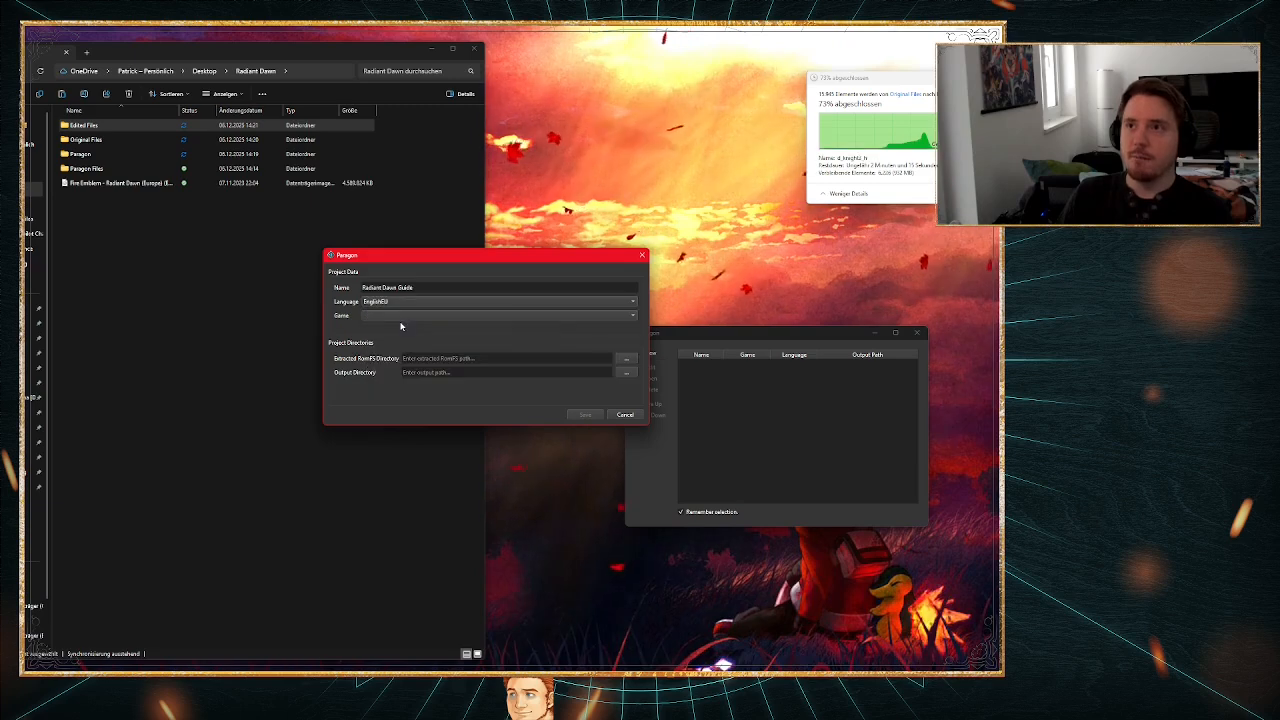
left_click(395, 316)
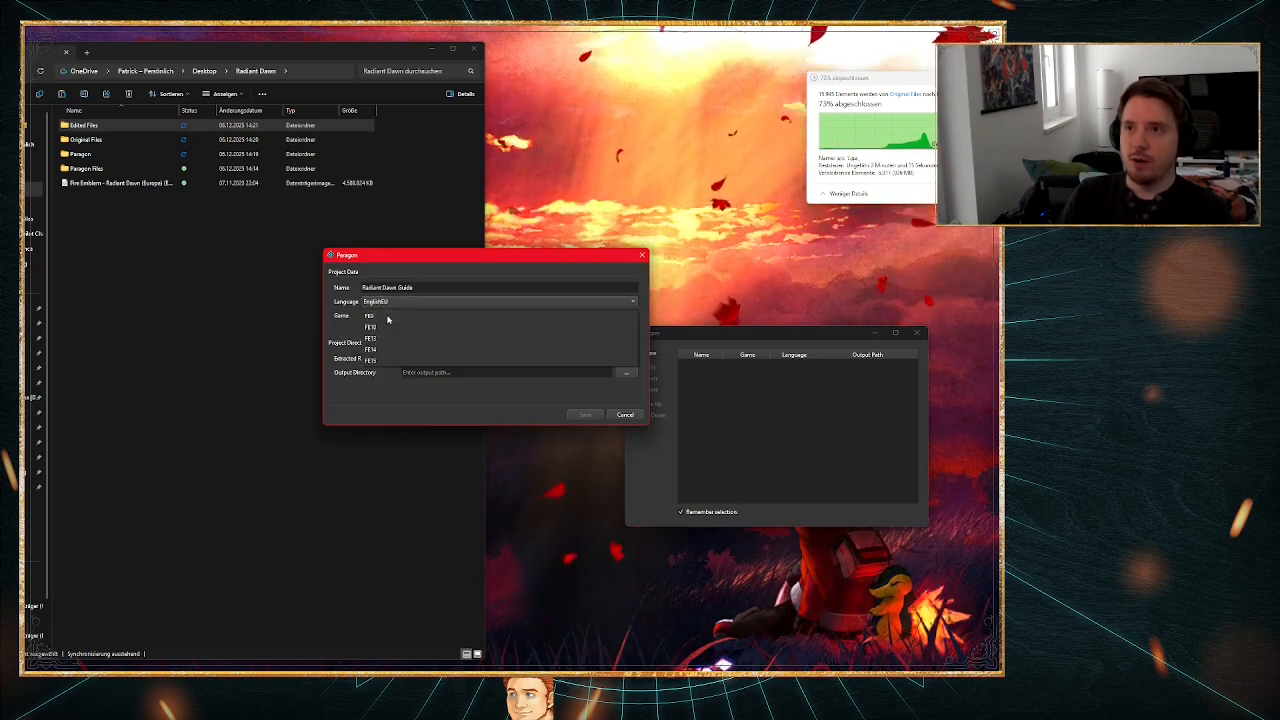
left_click(392, 328)
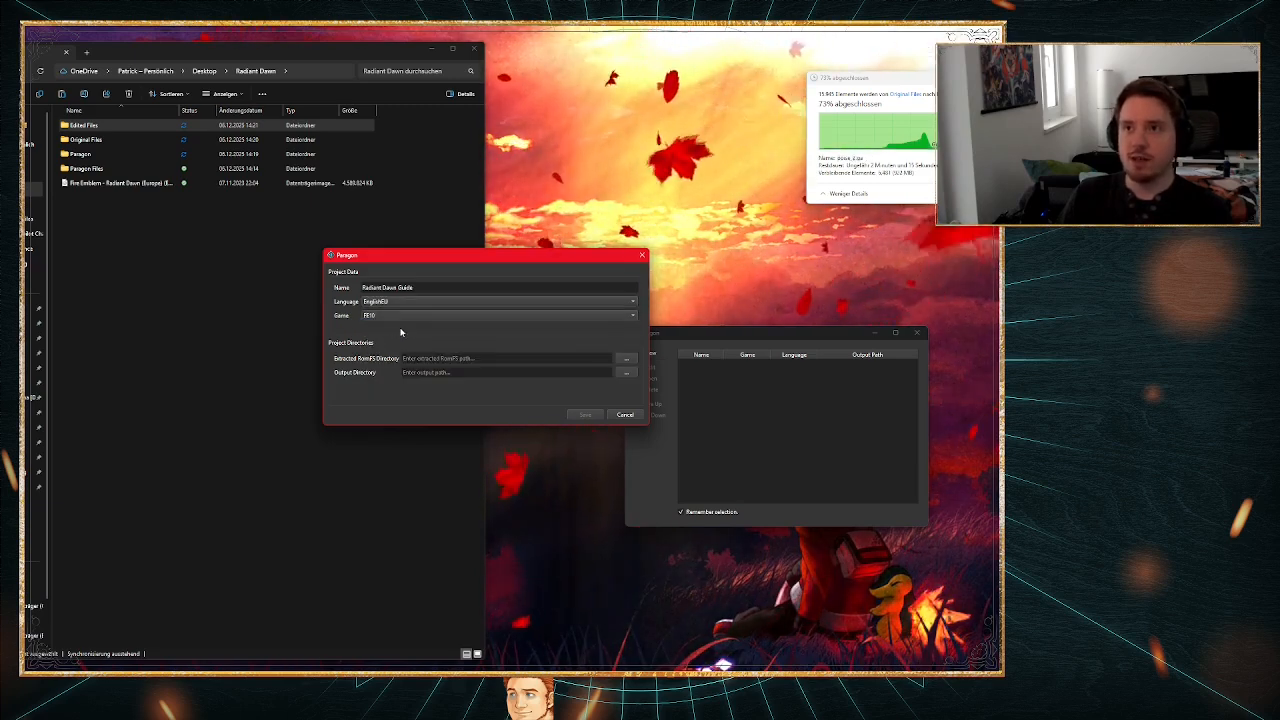
Step: Set the project's Extracted RomFS Directory to the files folder inside Edited Files/DATA of the Radiant Dawn folder
left_click(472, 358)
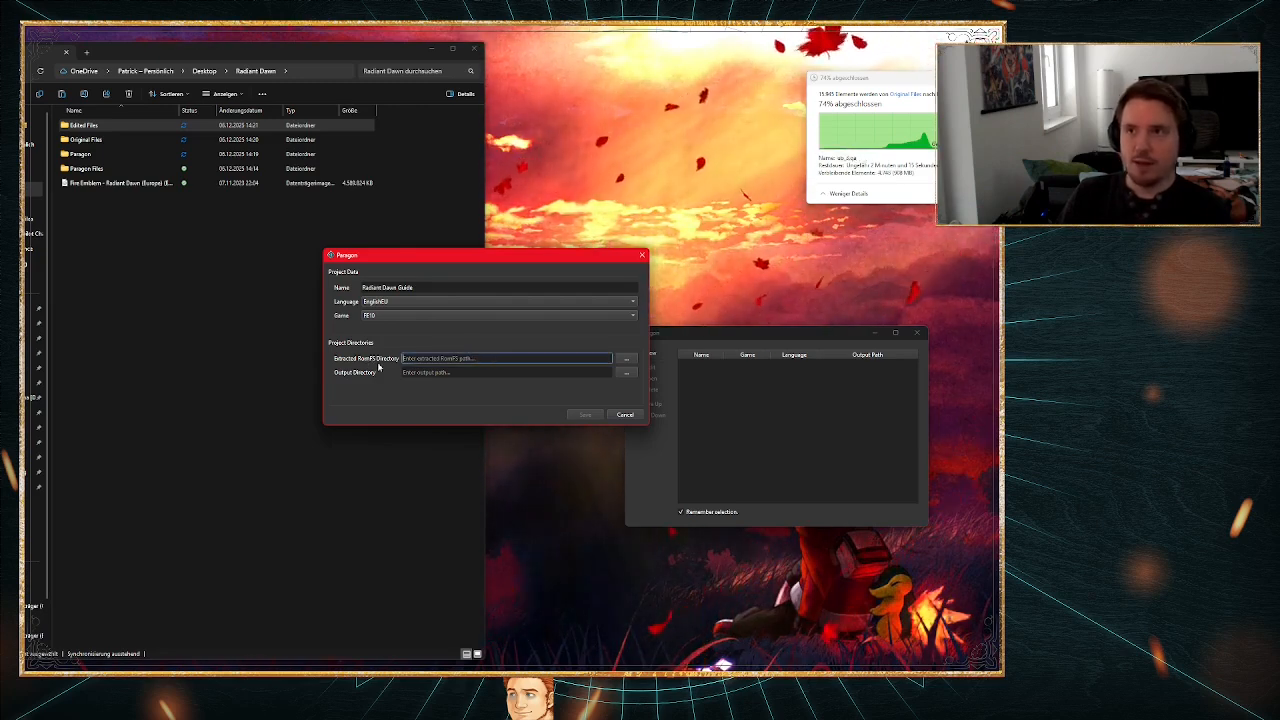
left_click(627, 362)
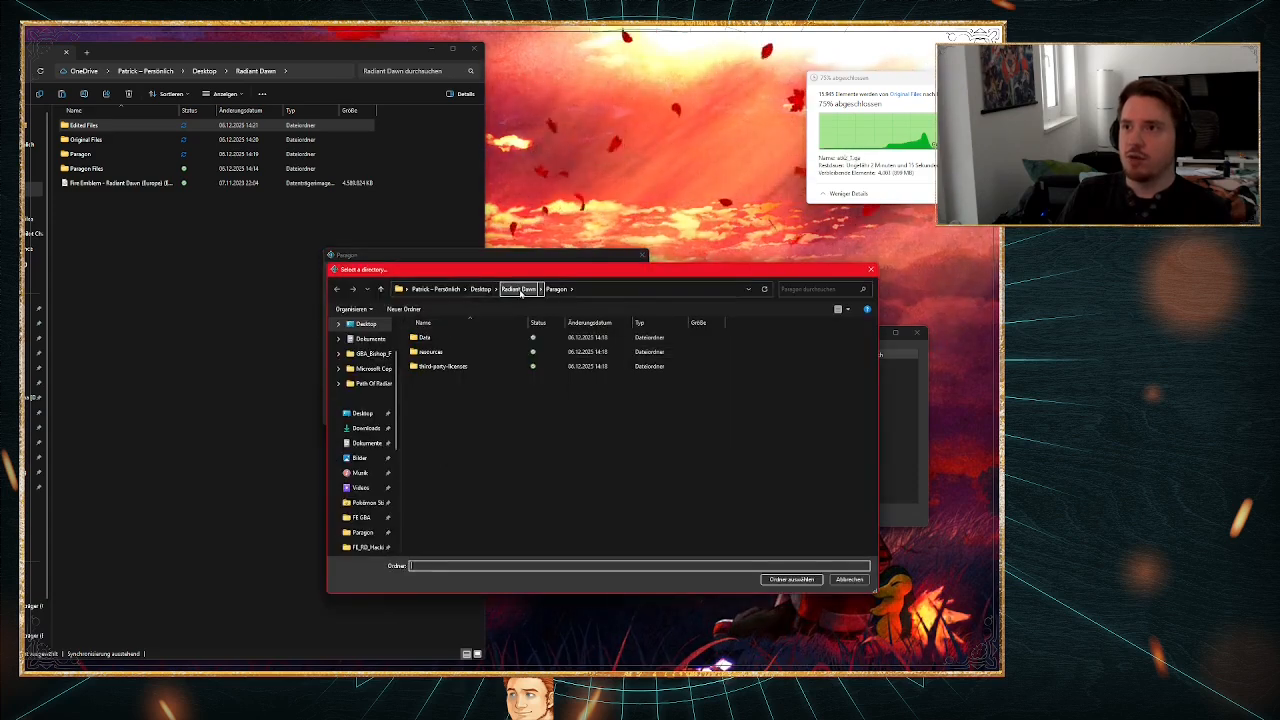
left_click(519, 289)
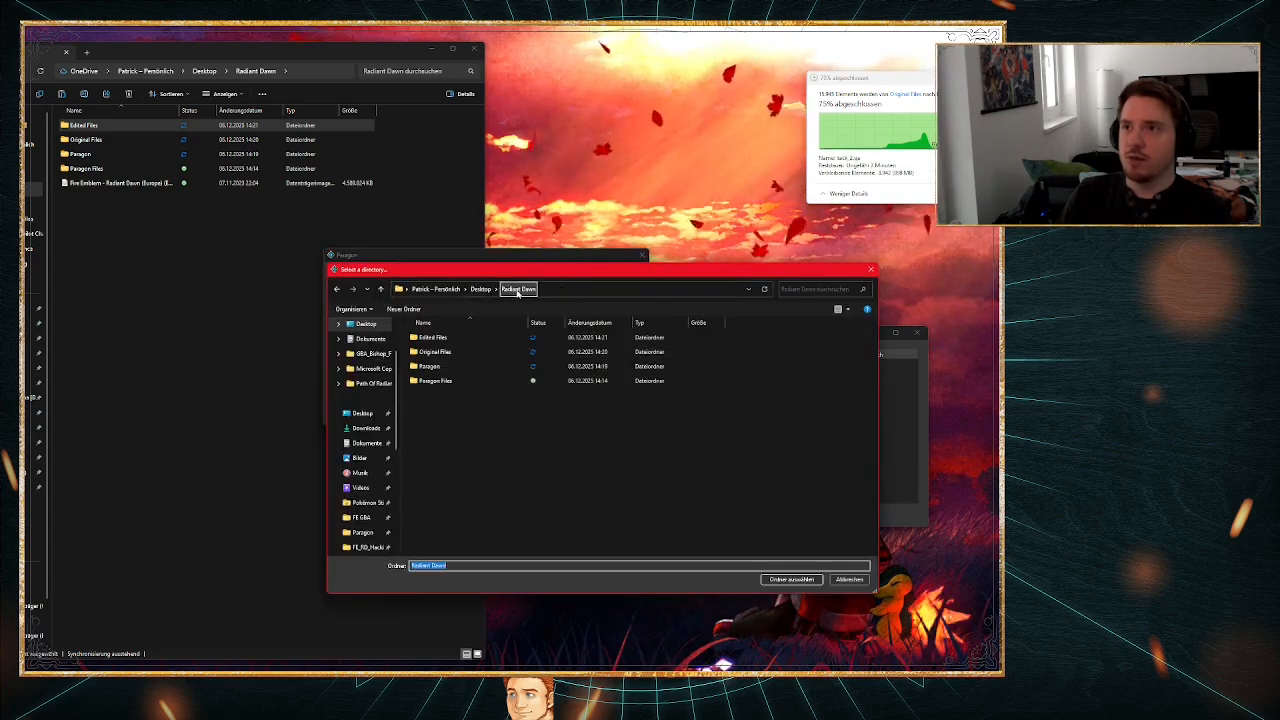
double_click(451, 339)
double_click(449, 339)
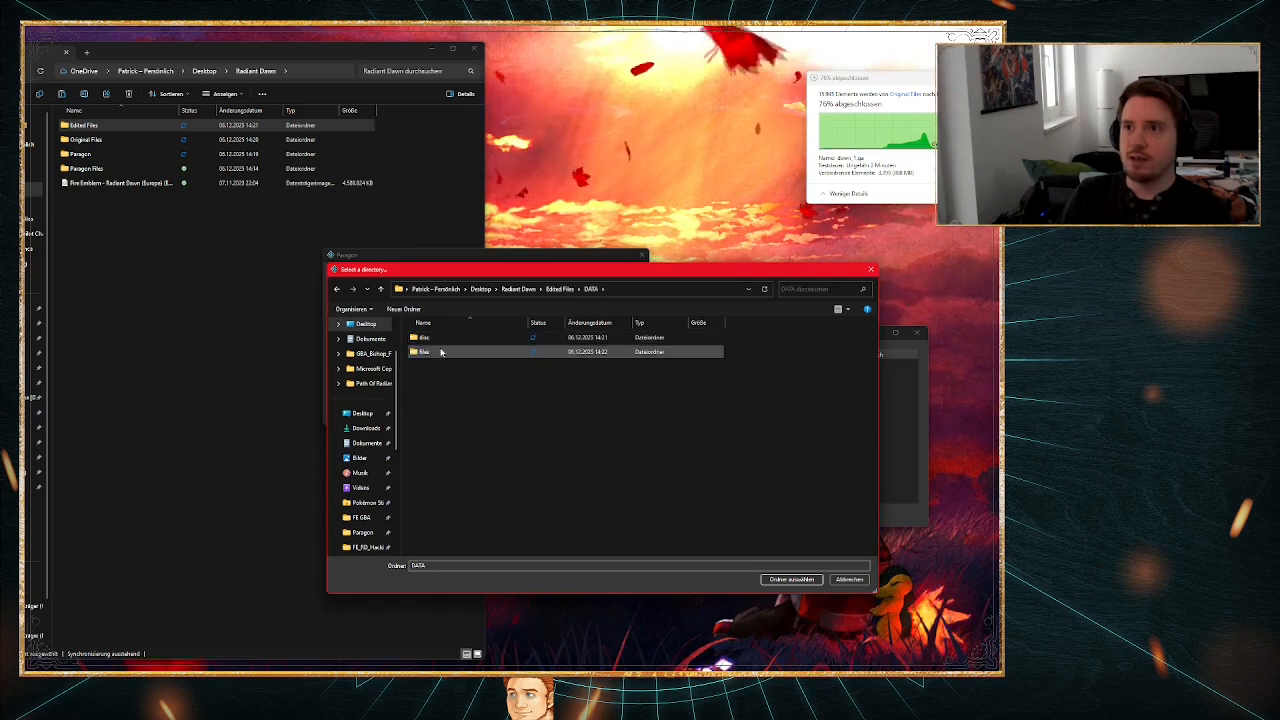
double_click(447, 343)
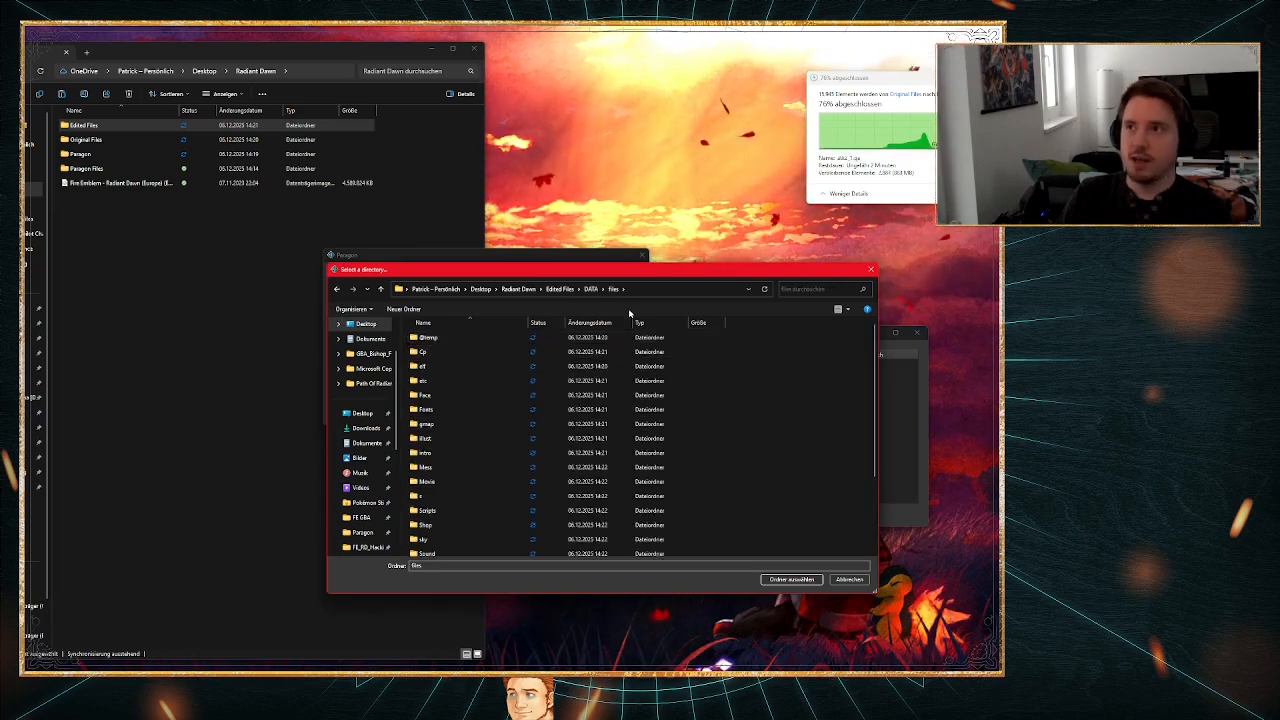
left_click_drag(616, 274, 593, 293)
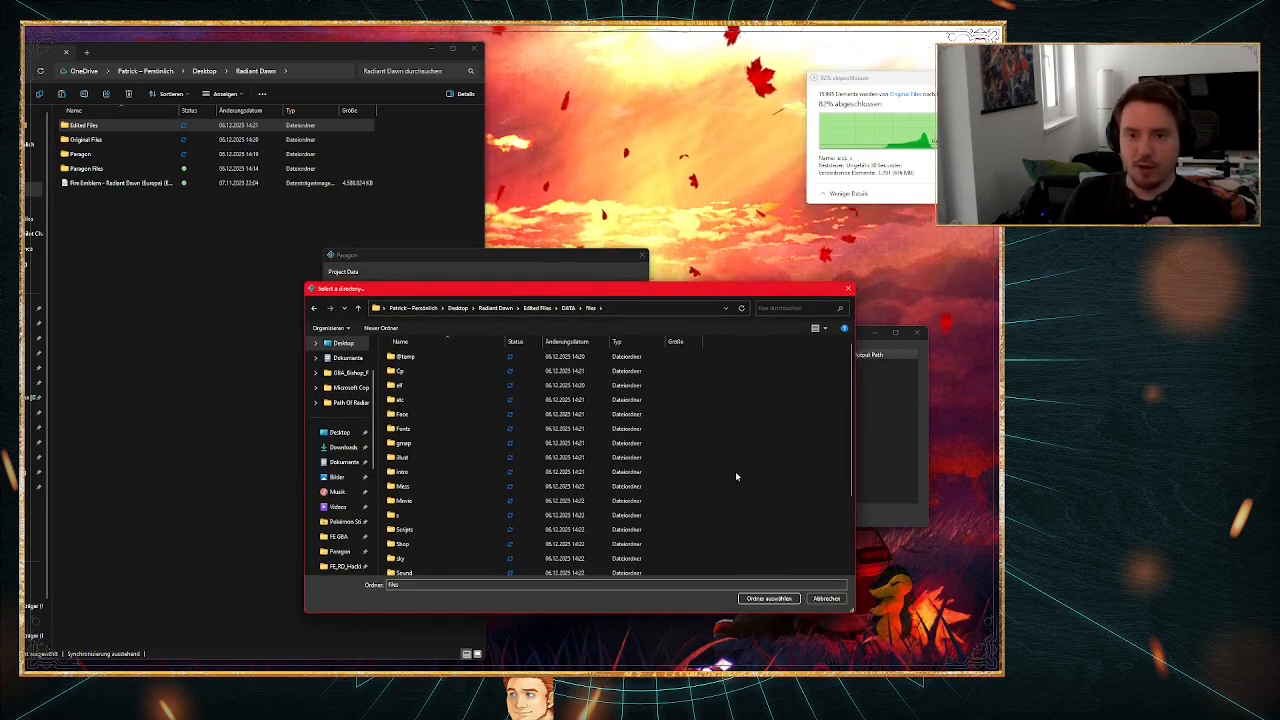
left_click(769, 598)
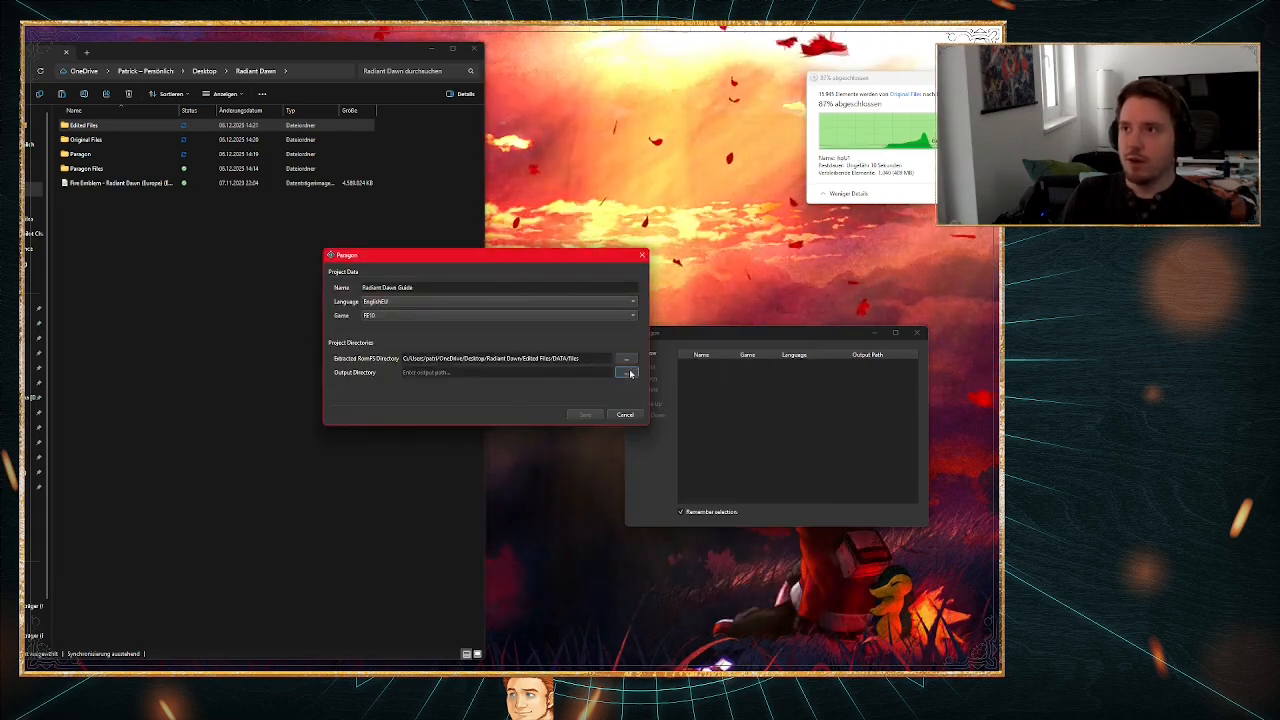
Step: Browse to the Radiant Dawn folder for the output directory and rename its Paragon Files folder to romfs
left_click(626, 373)
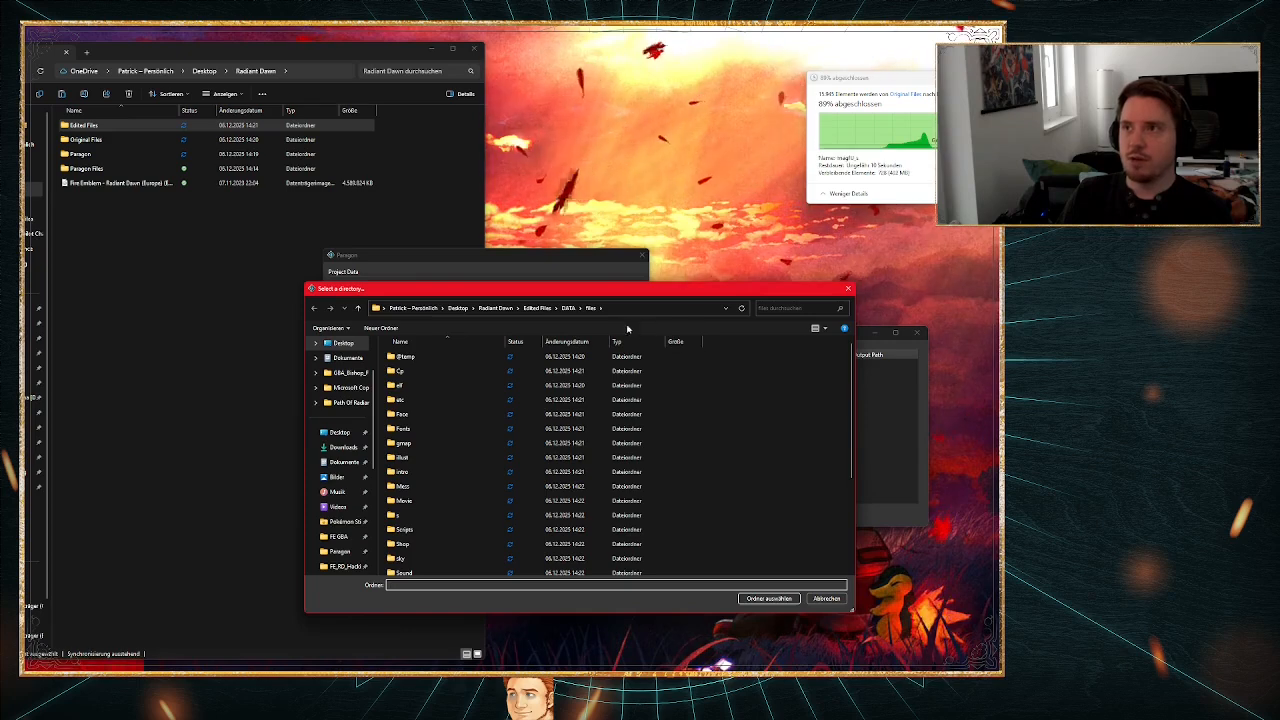
left_click(497, 309)
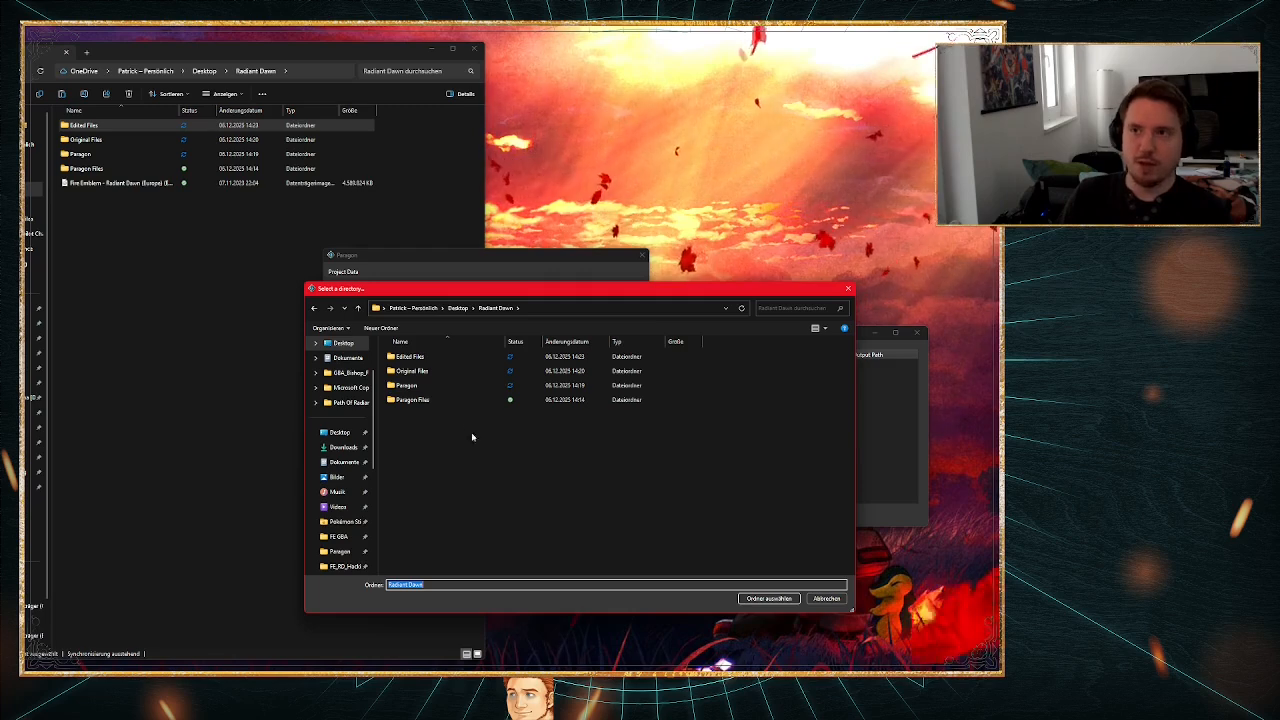
left_click(411, 401)
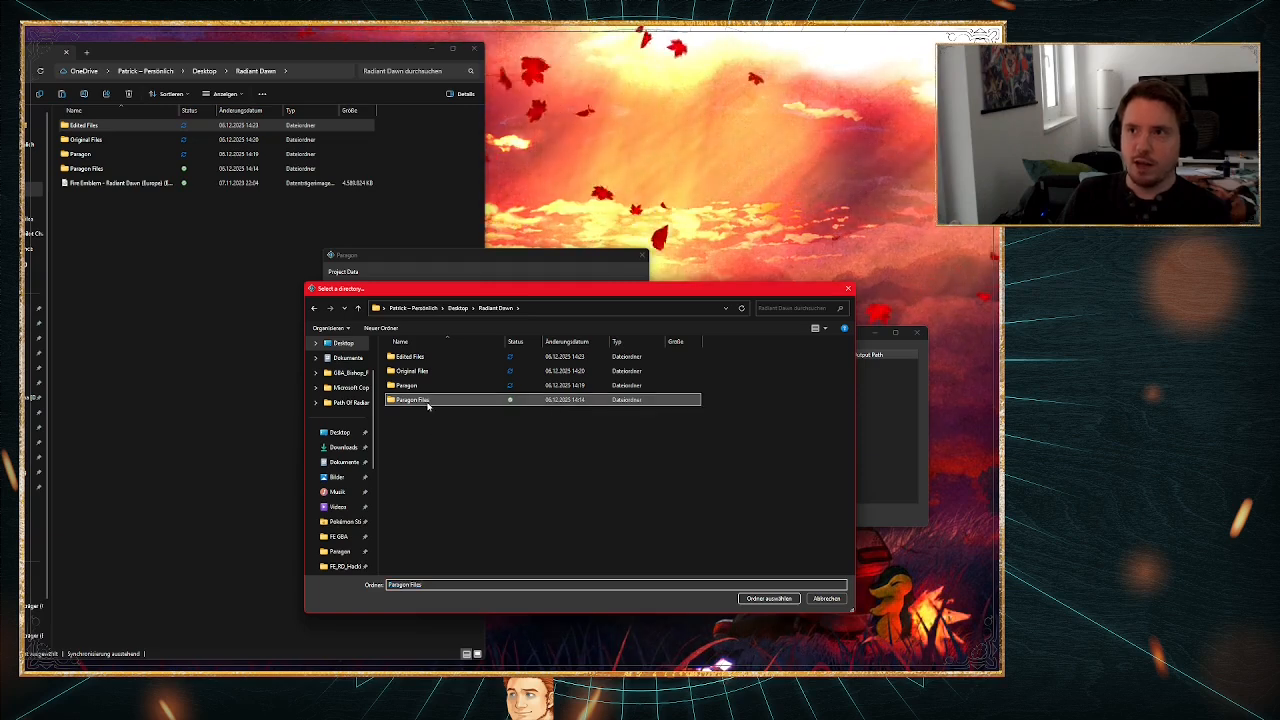
right_click(411, 401)
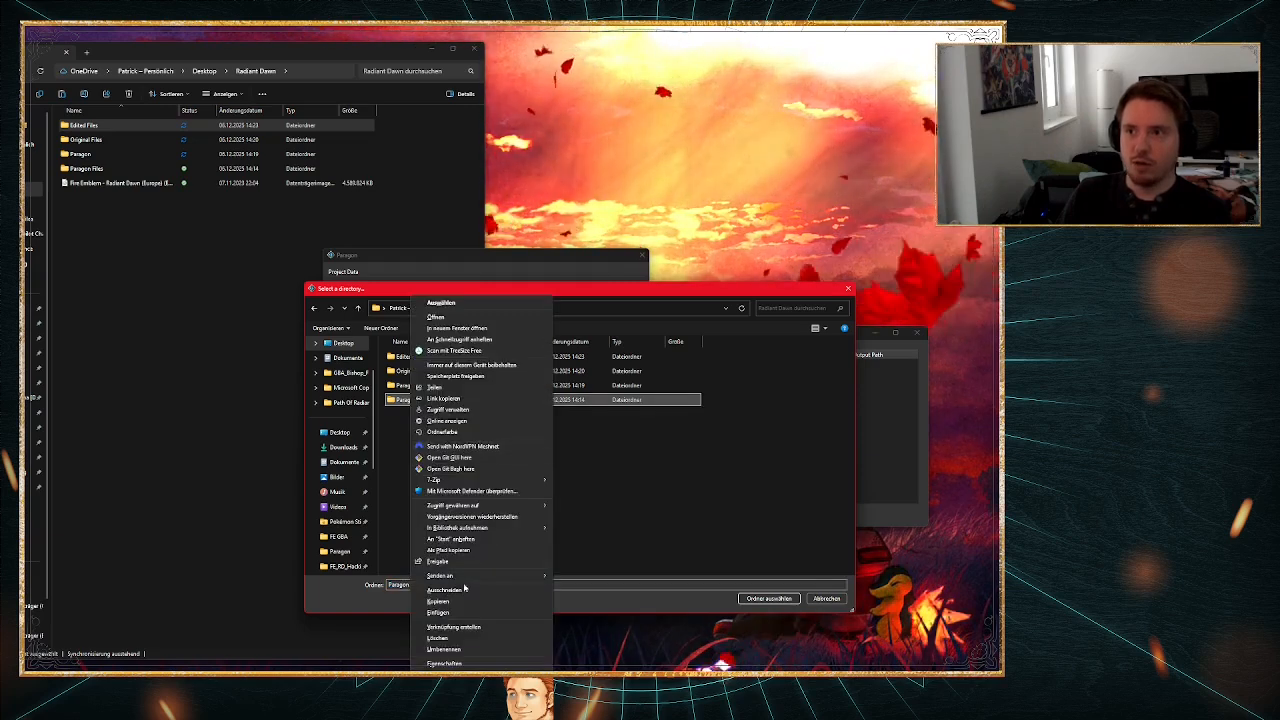
left_click(456, 640)
type("romfs")
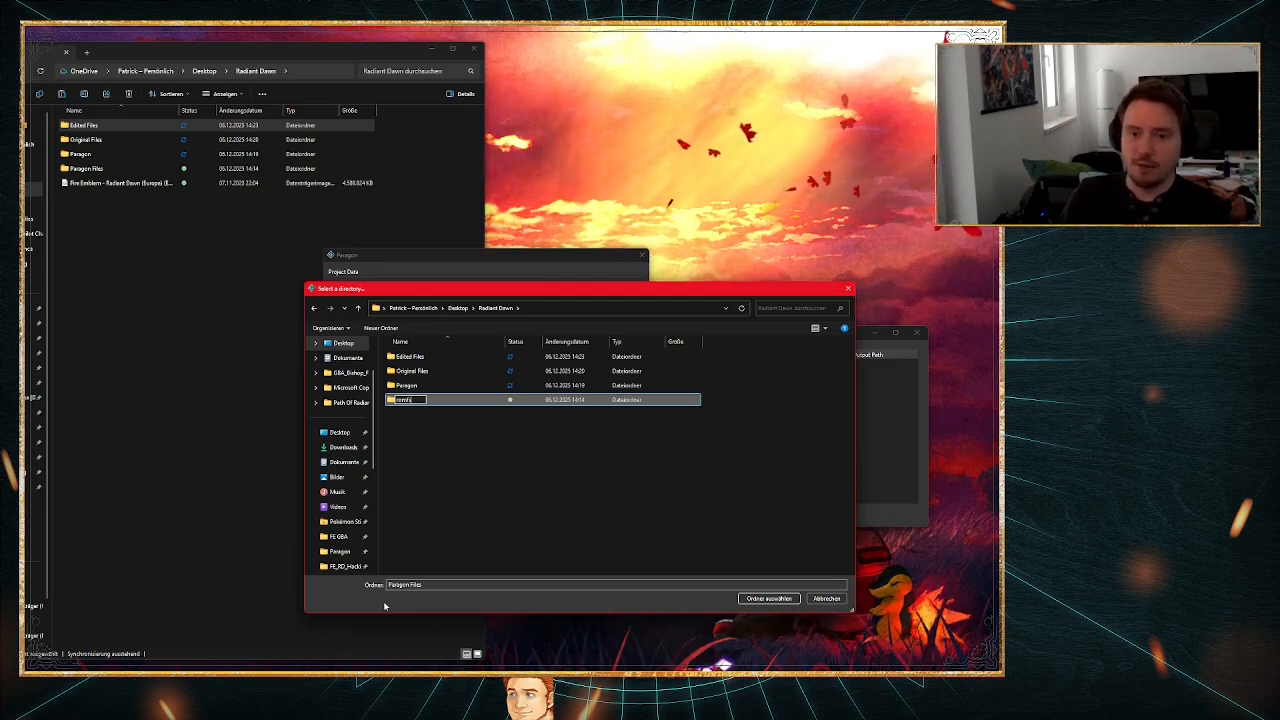
key("Return")
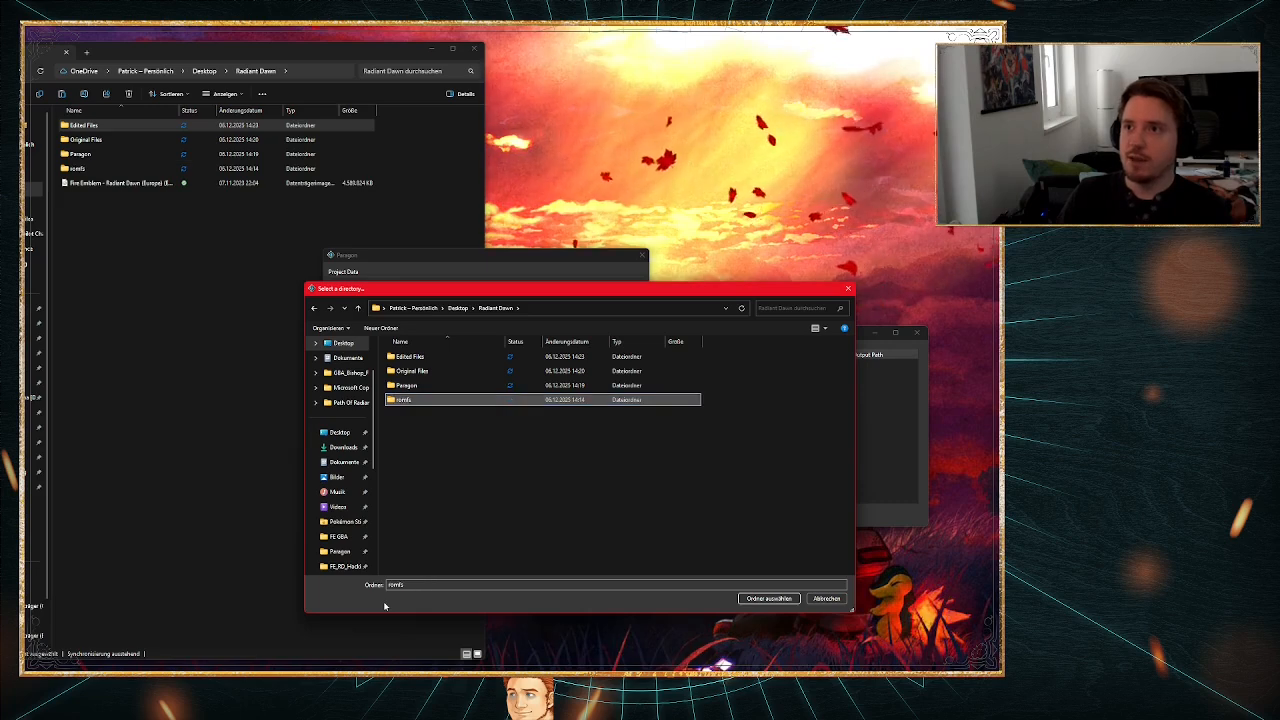
Step: Choose the romfs folder as the project's Output Directory and save the project
double_click(450, 402)
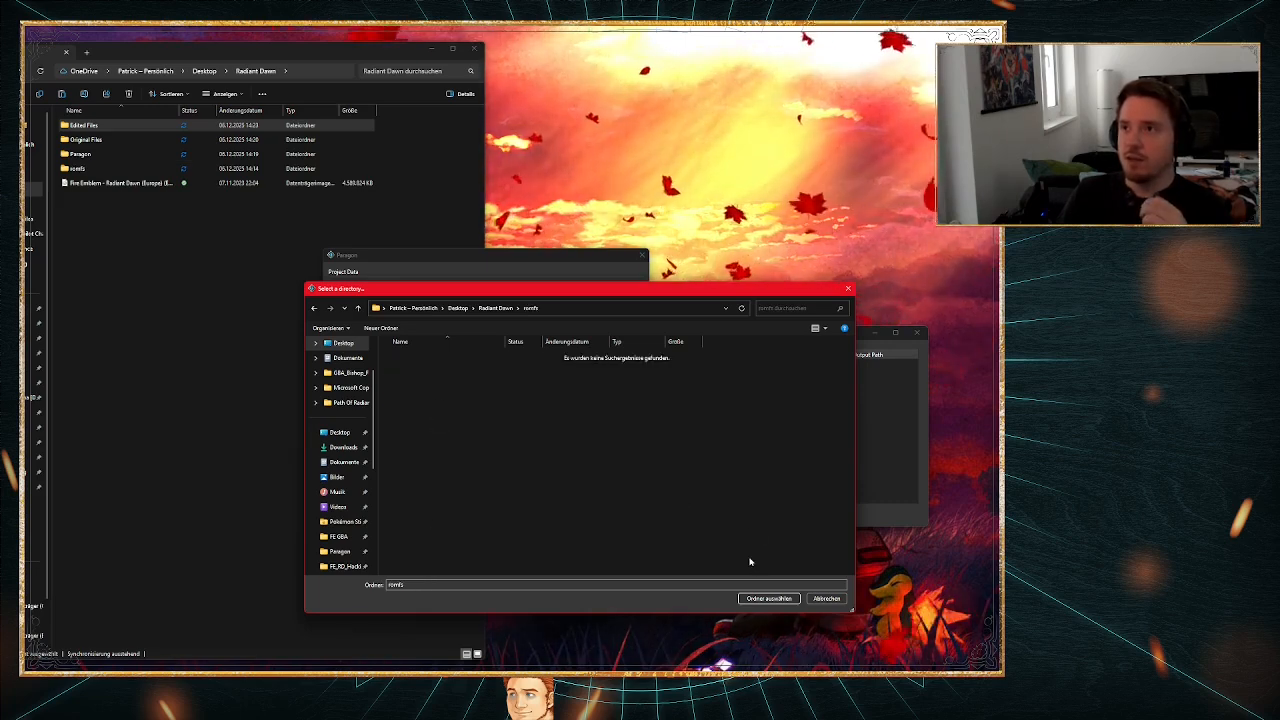
left_click(769, 598)
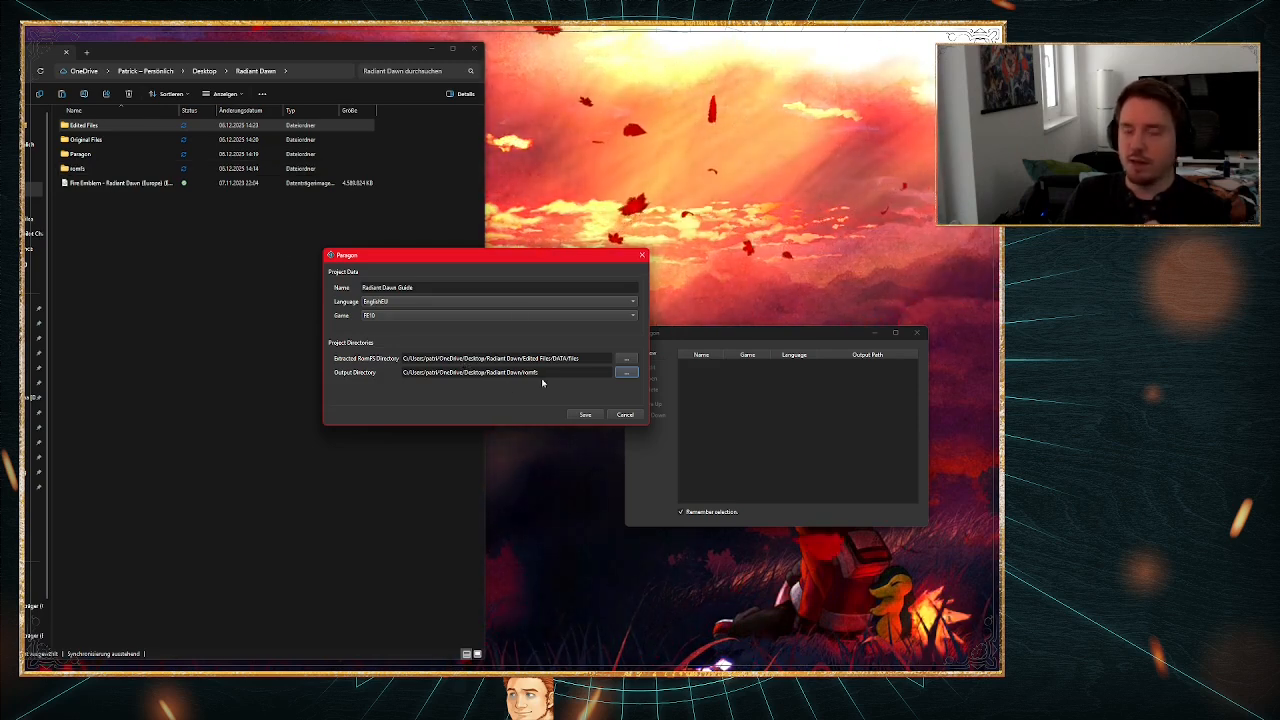
left_click(585, 415)
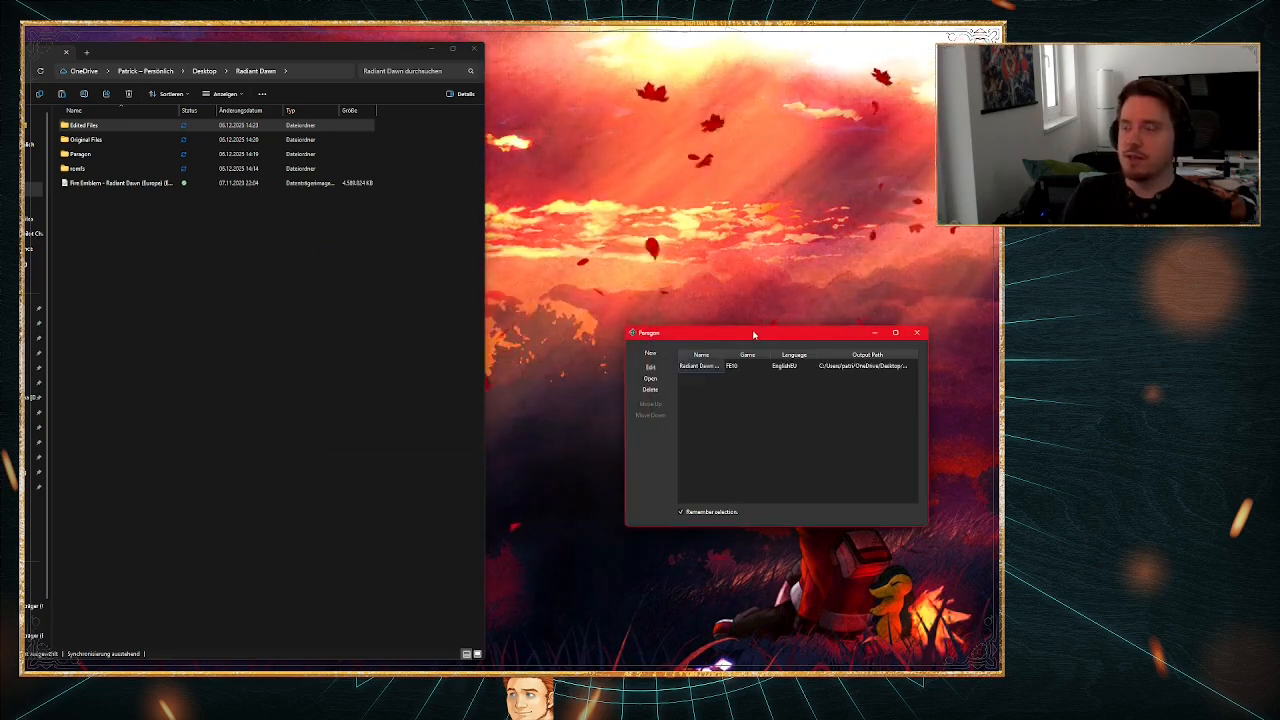
Step: Open the Radiant Dawn Guide project, place its window in the free area and look through the node list
left_click_drag(752, 332, 710, 272)
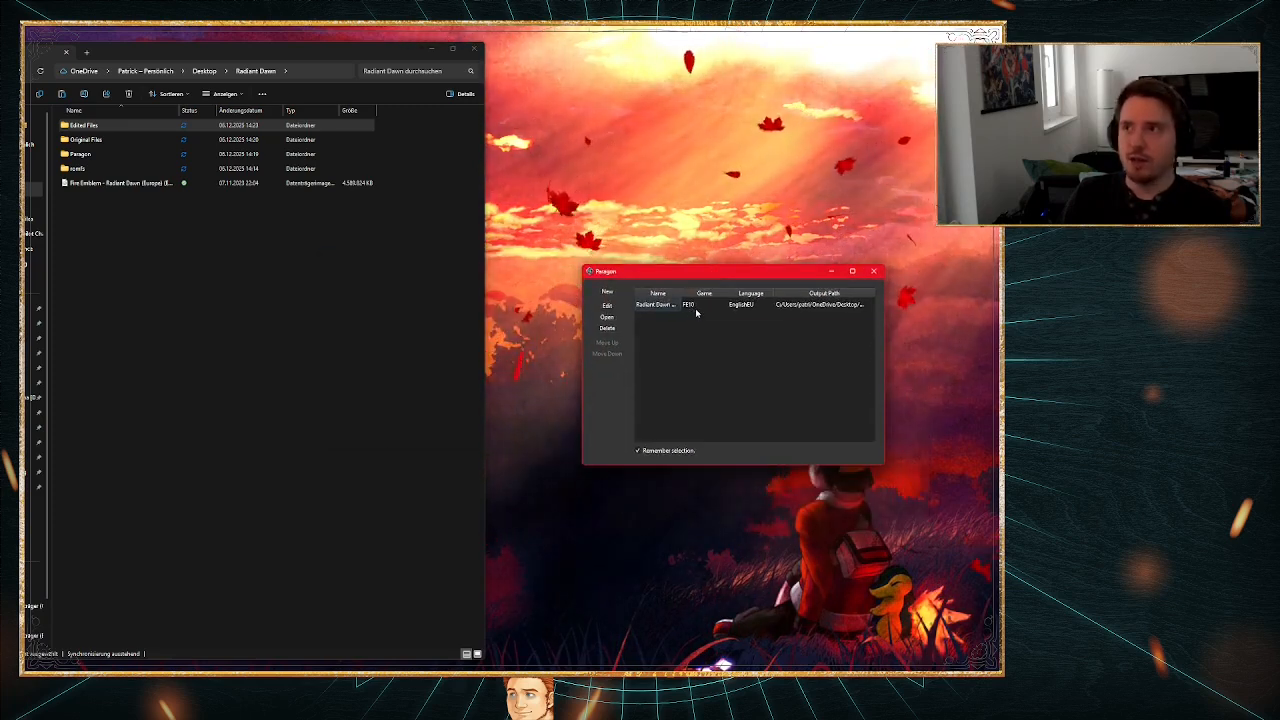
double_click(696, 306)
left_click_drag(494, 243, 712, 227)
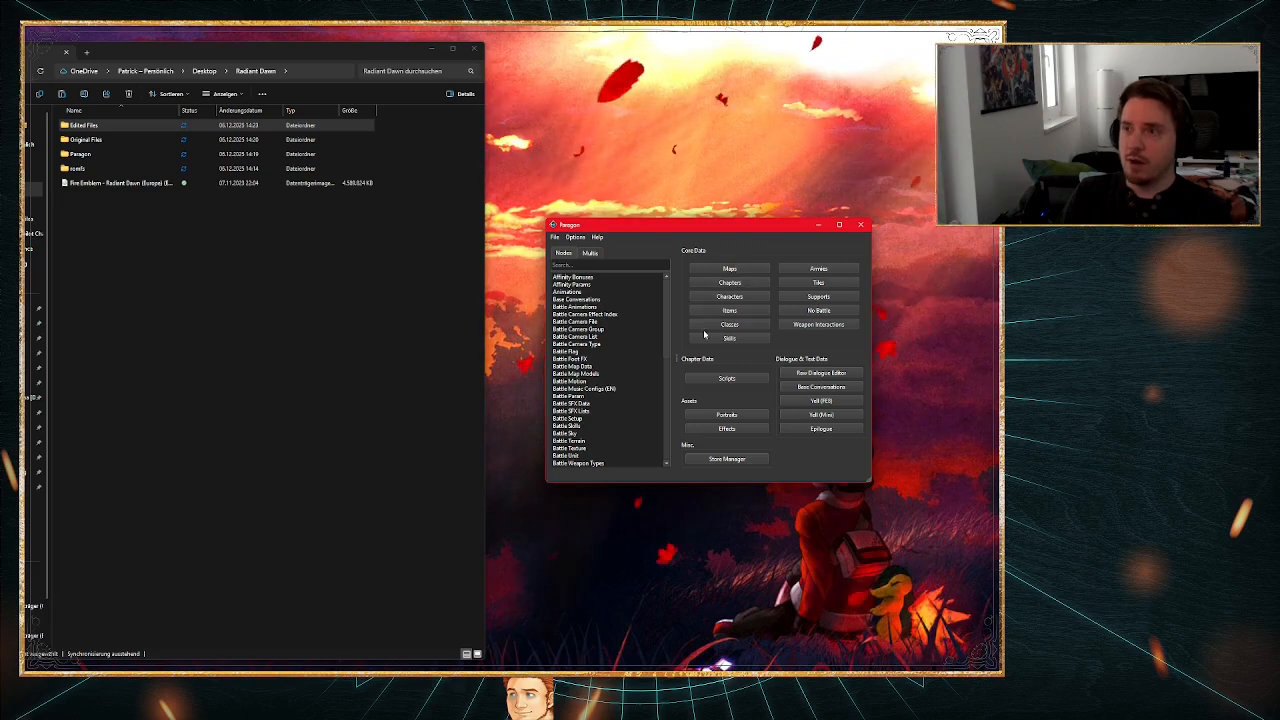
scroll(646, 335, "down", 10)
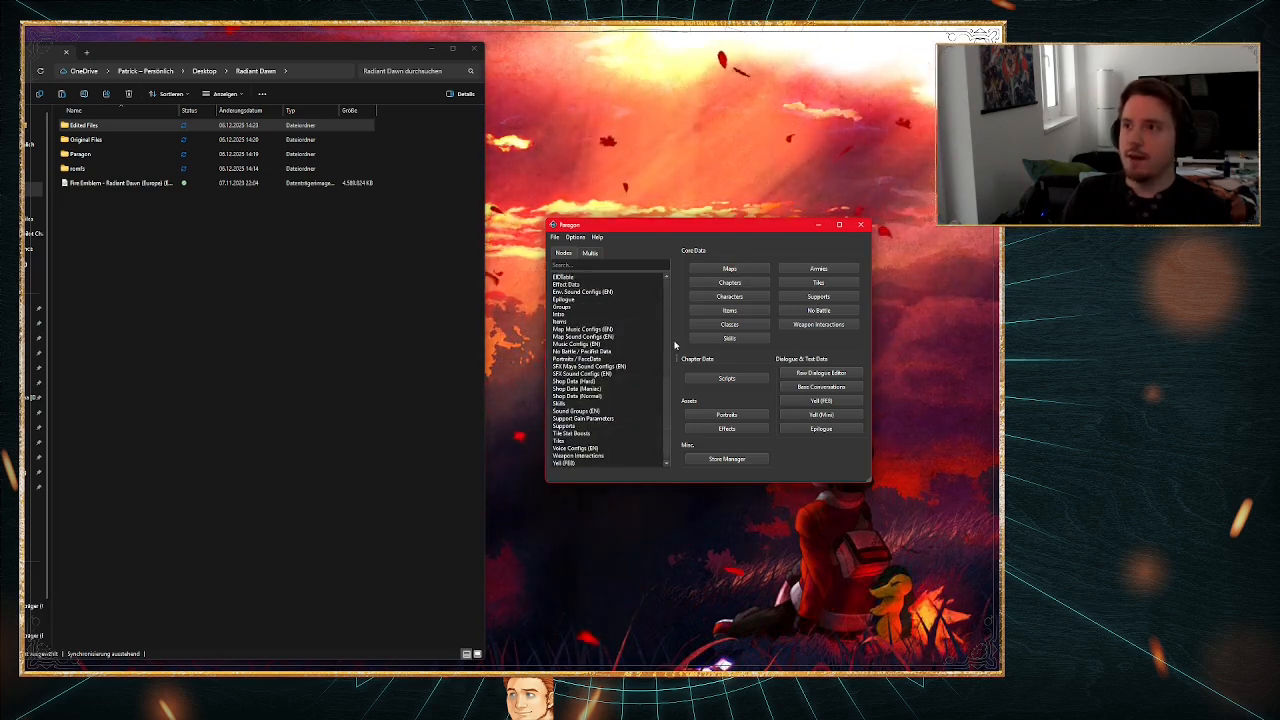
scroll(668, 337, "up", 10)
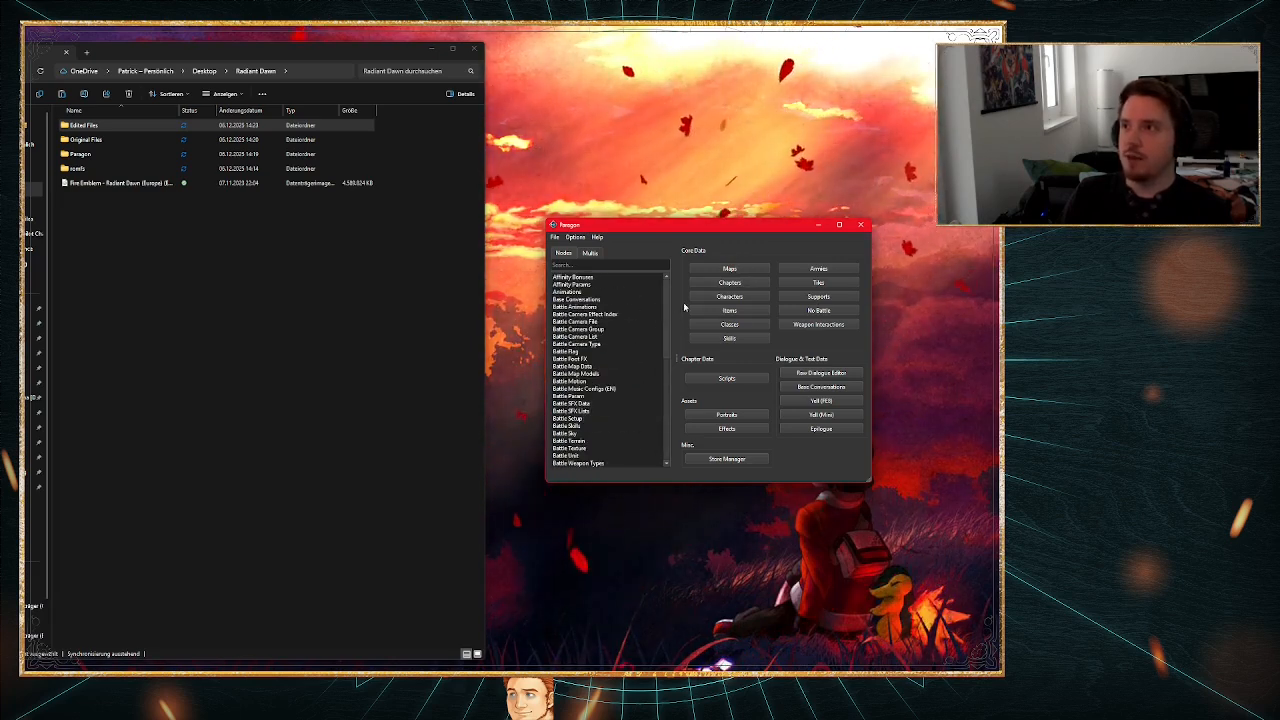
Step: Open the Characters editor beside the folder window, filter the list by Mic and select the first Micaiah entry
left_click(728, 297)
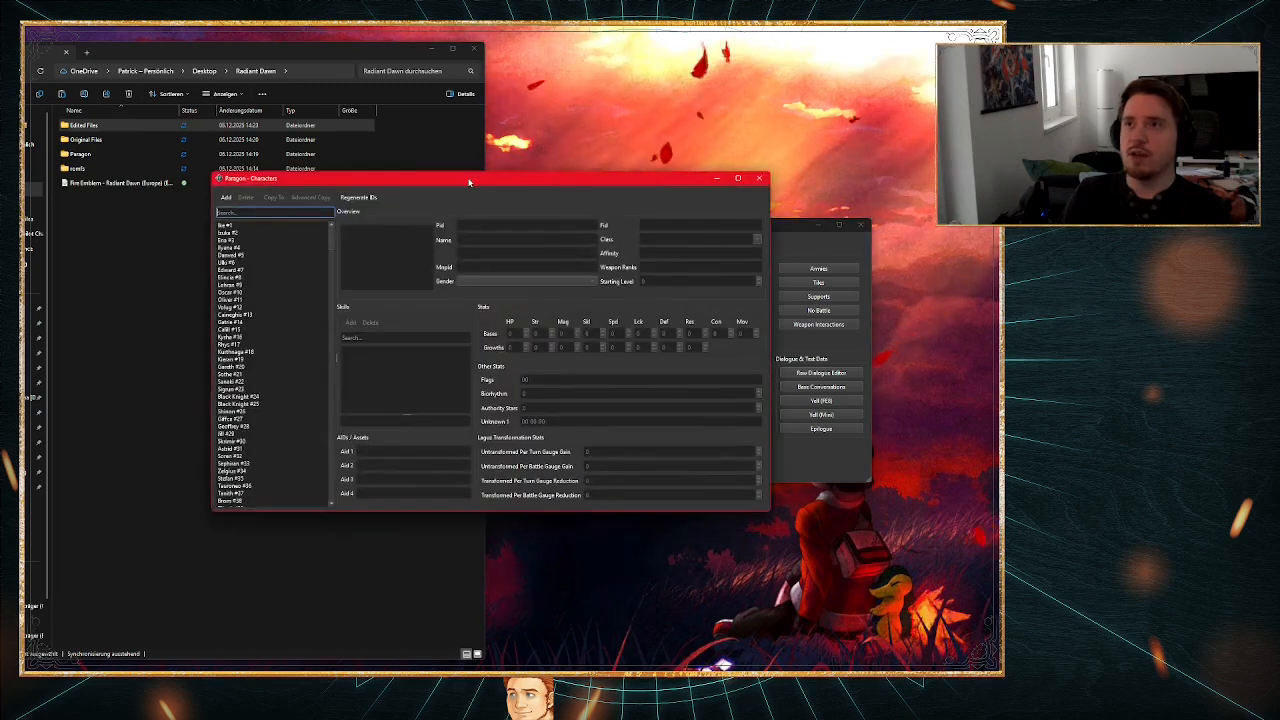
left_click_drag(469, 182, 718, 257)
left_click(300, 55)
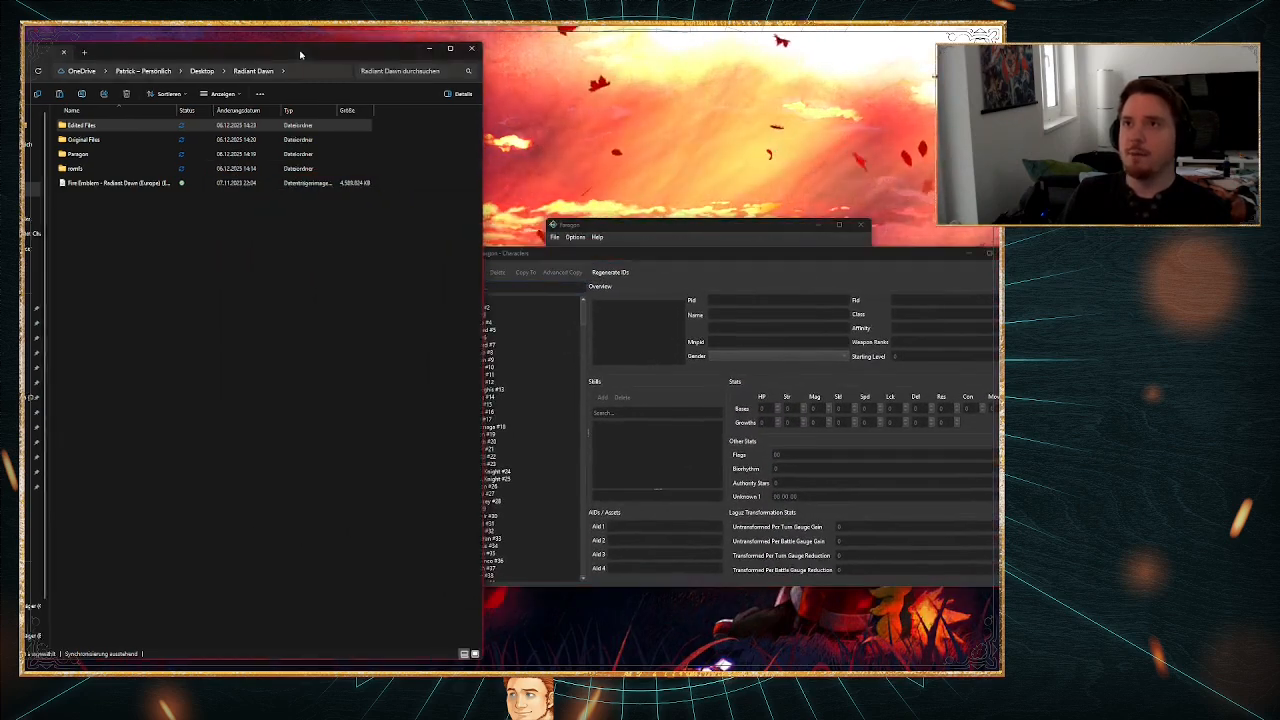
left_click_drag(300, 55, 259, 55)
left_click_drag(526, 253, 490, 253)
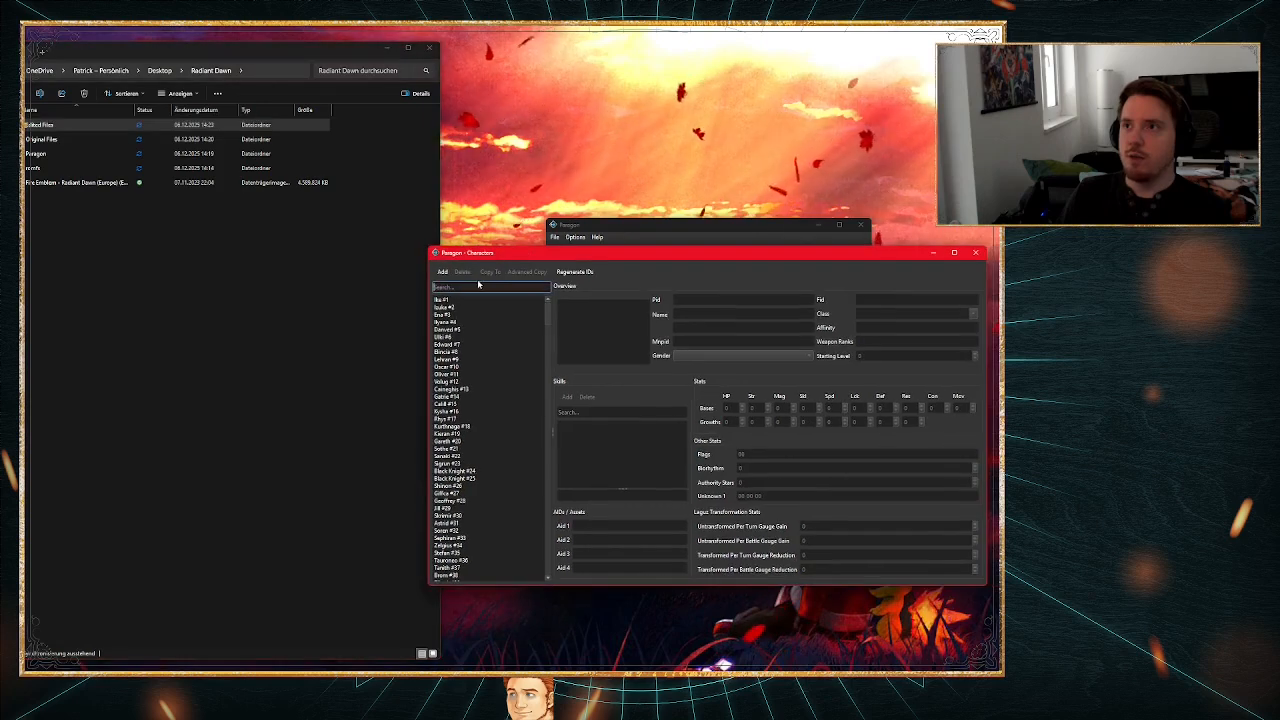
type("Mic")
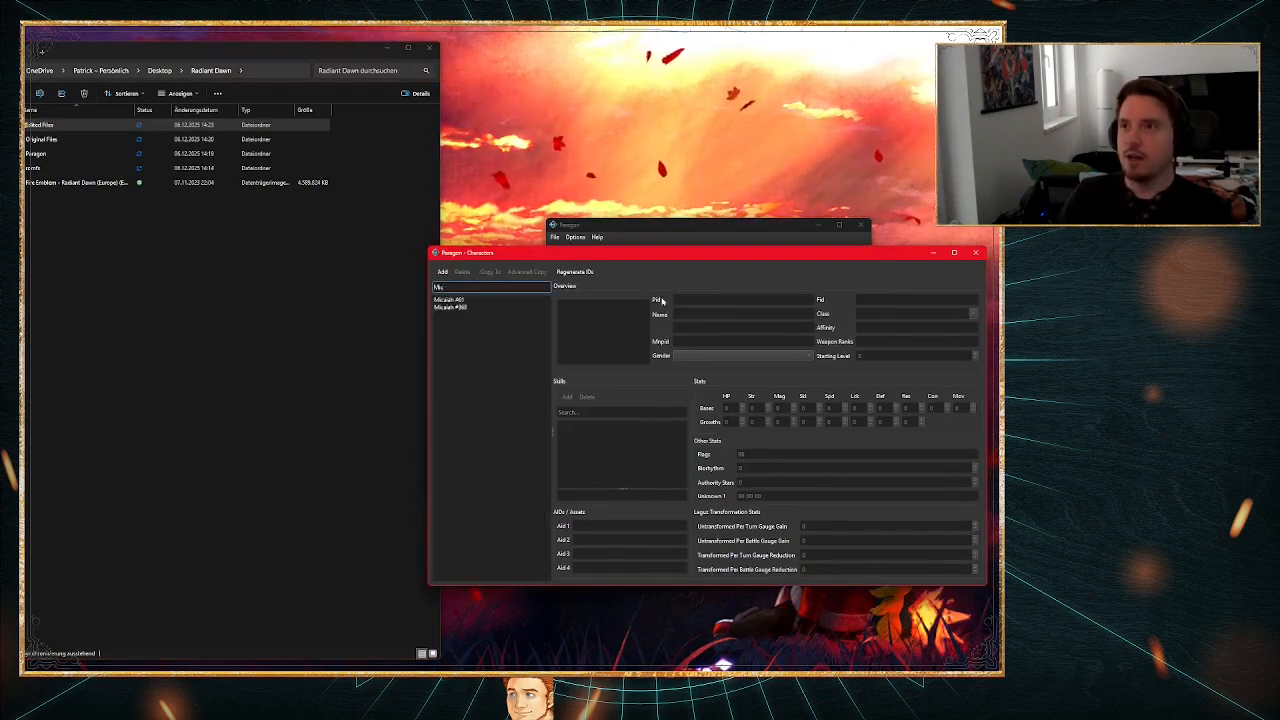
left_click(466, 300)
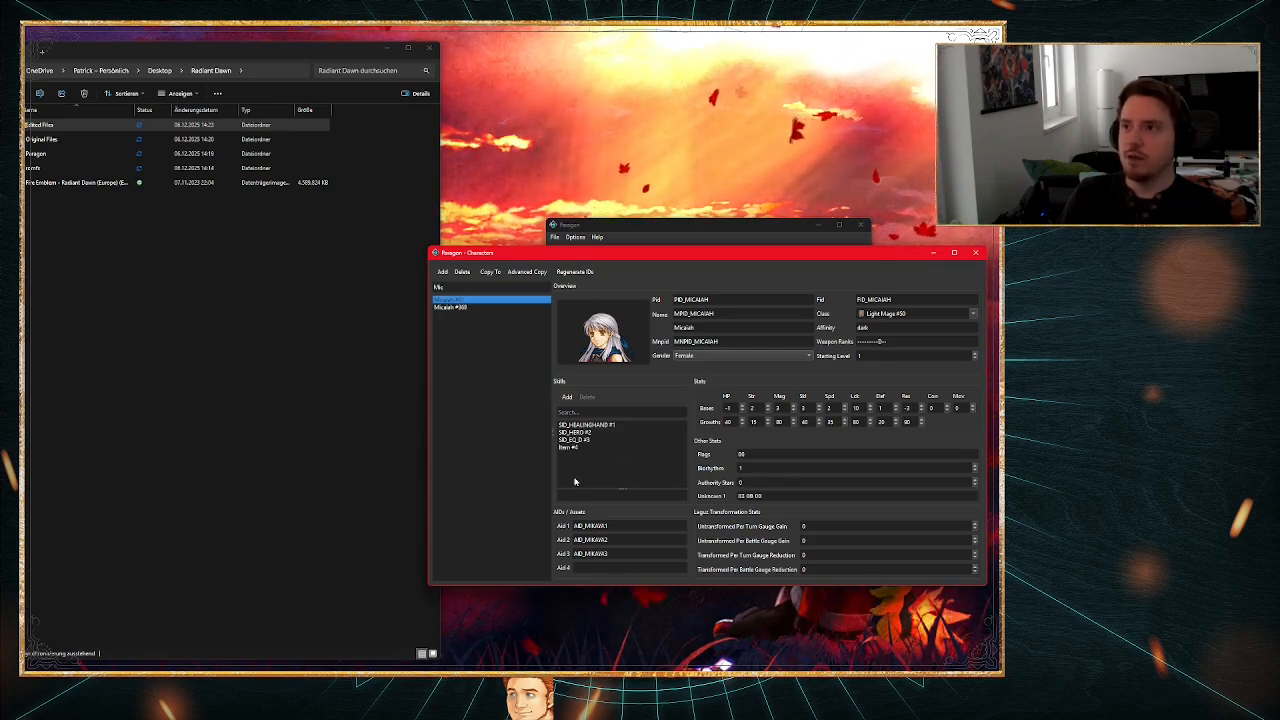
Step: Add a new skill entry to Micaiah and enter the prefix SID_ as its skill ID
left_click(566, 398)
left_click(585, 496)
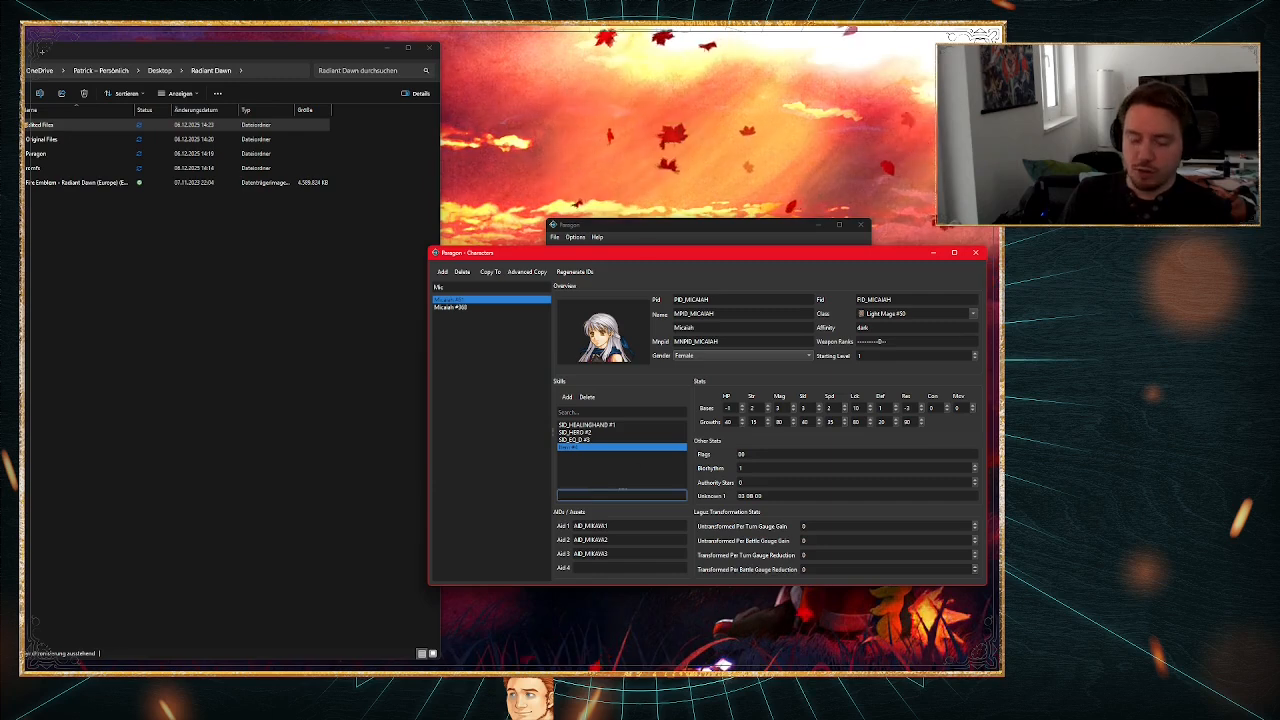
type("SID_")
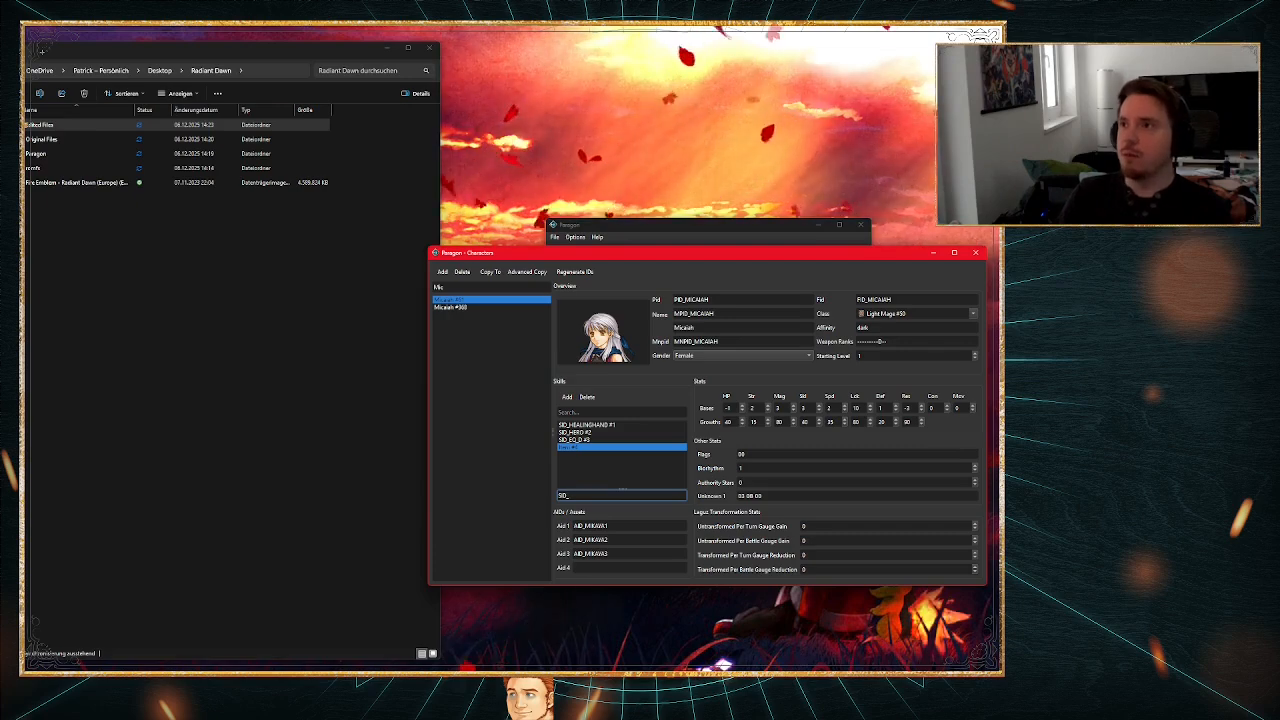
Step: Find the Critical +25 skill in the Skills editor and copy its ID SID_CRITUP25 into Micaiah's new skill entry
left_click_drag(726, 254, 217, 272)
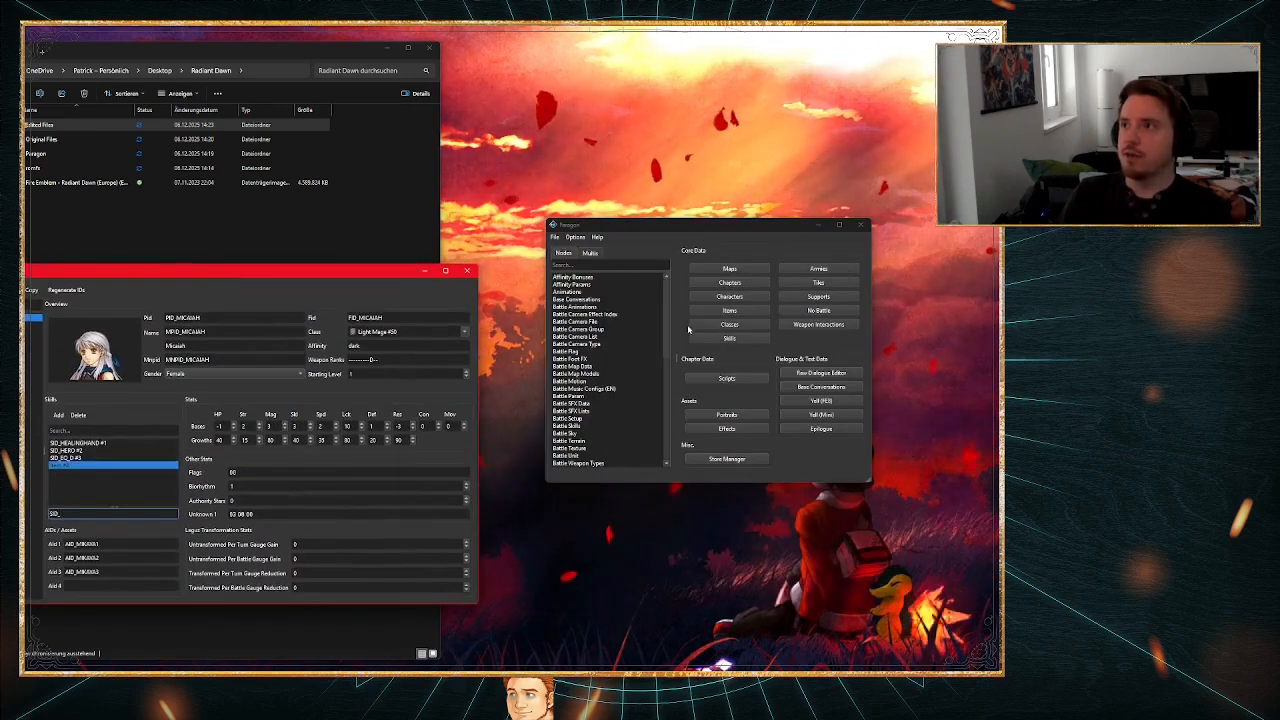
left_click(729, 338)
left_click_drag(531, 159, 818, 186)
scroll(575, 358, "down", 9)
scroll(575, 358, "down", 10)
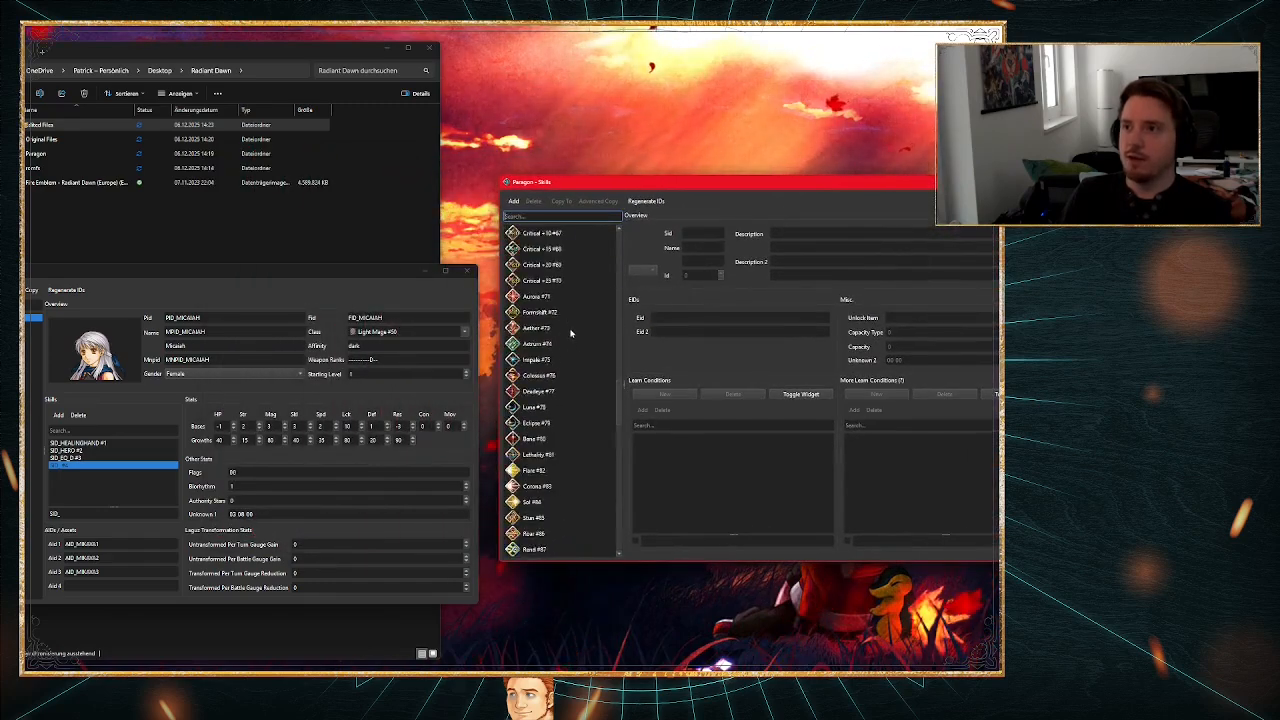
scroll(548, 395, "up", 2)
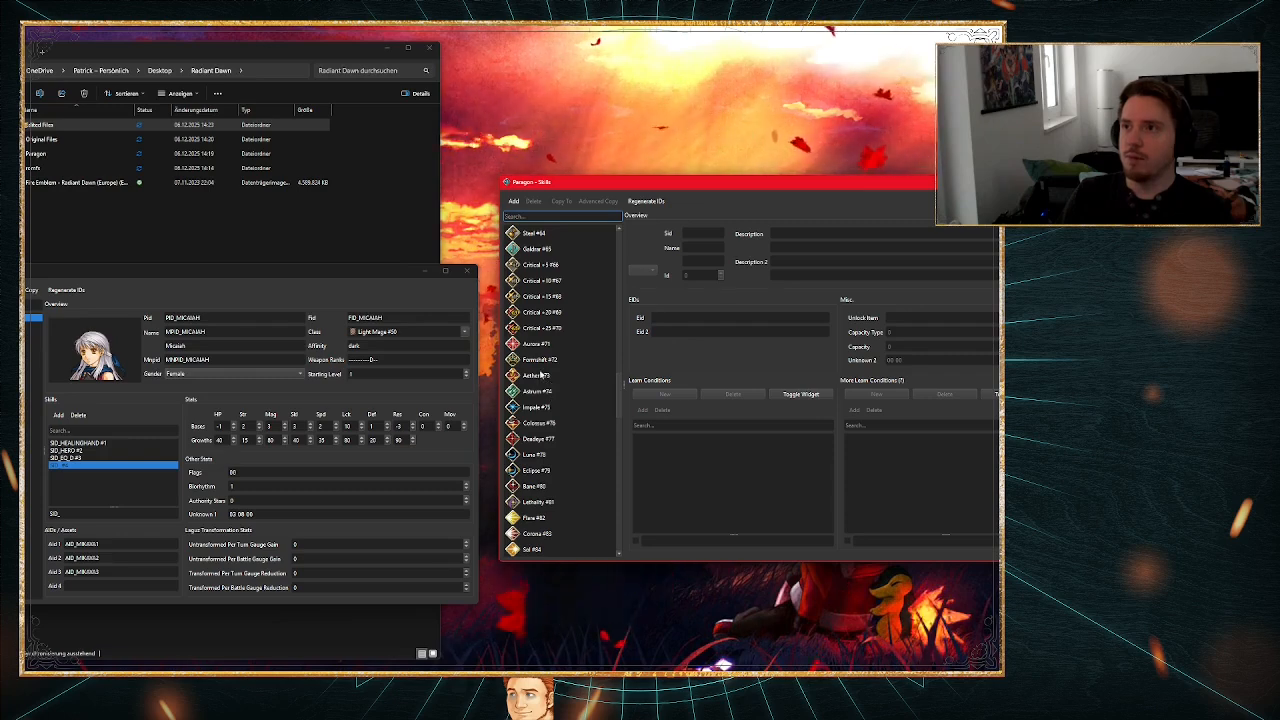
scroll(540, 351, "up", 1)
left_click(540, 370)
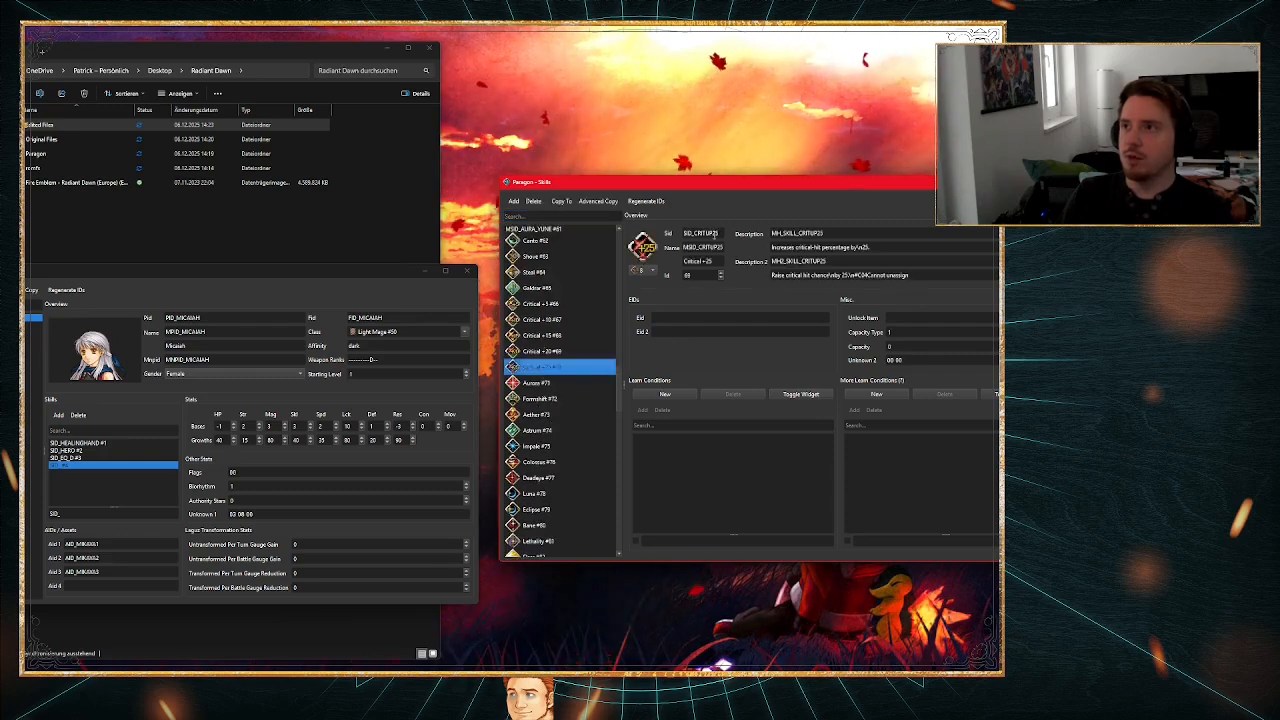
left_click_drag(716, 233, 699, 232)
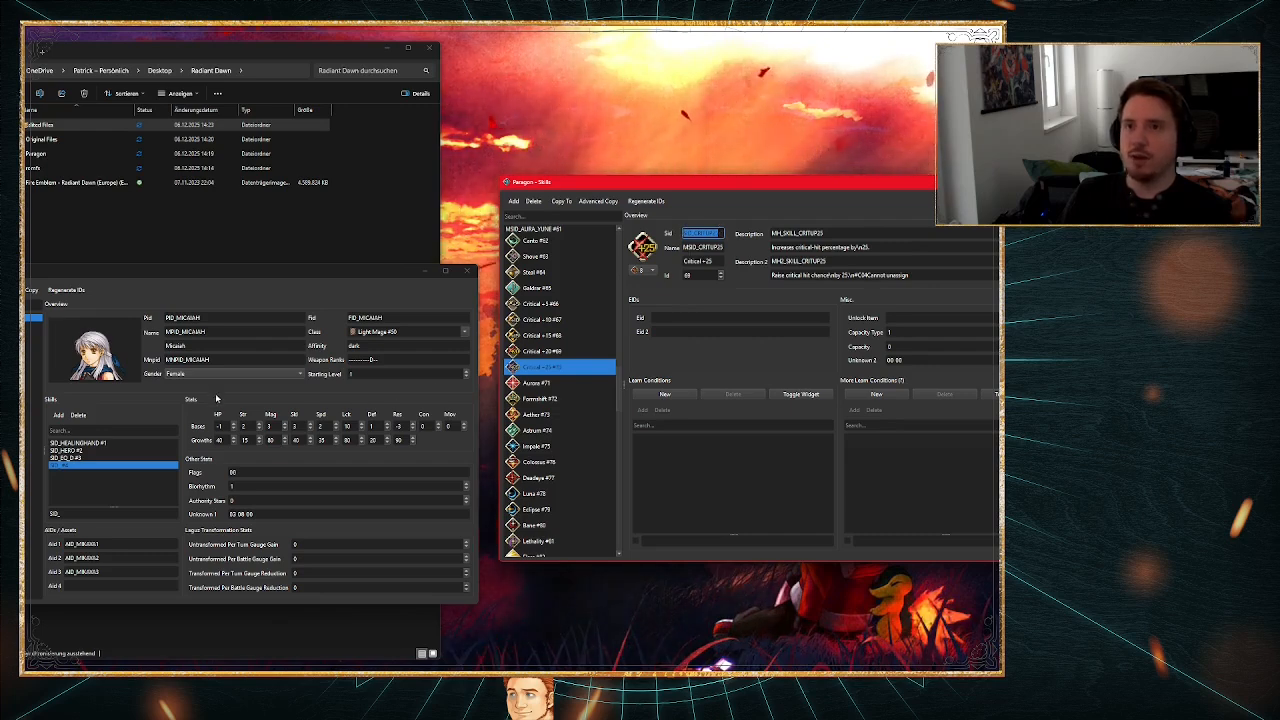
left_click(64, 513)
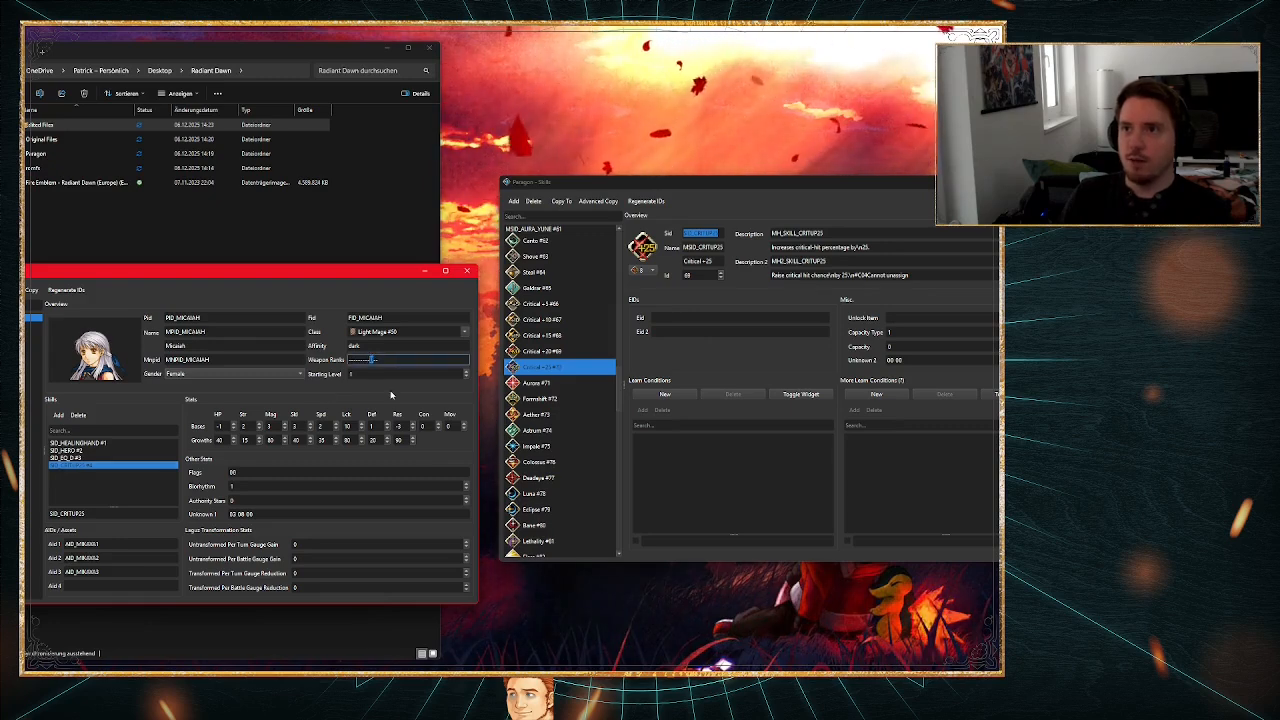
Step: Set Micaiah's starting level to 5 and edit her base Res stat
left_click(352, 375)
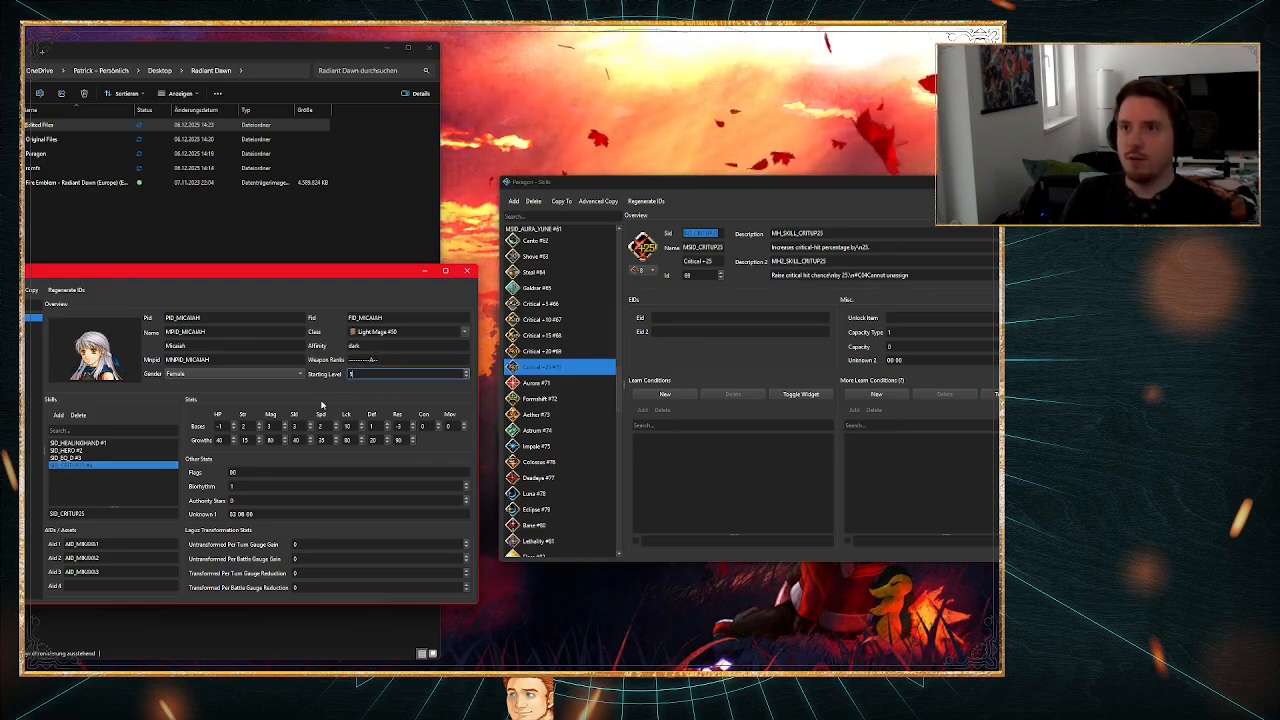
left_click(400, 426)
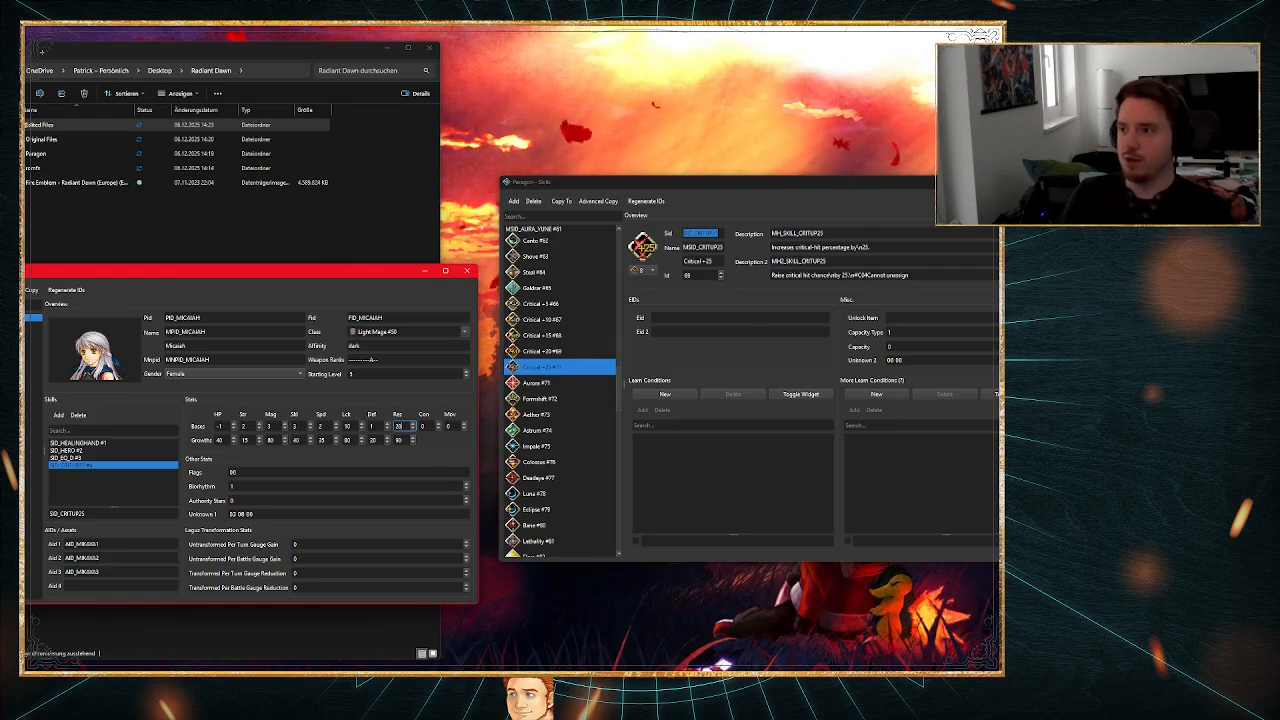
Step: Bring Paragon's main window forward, minimise the Characters editor and save the project
left_click(708, 686)
left_click(635, 628)
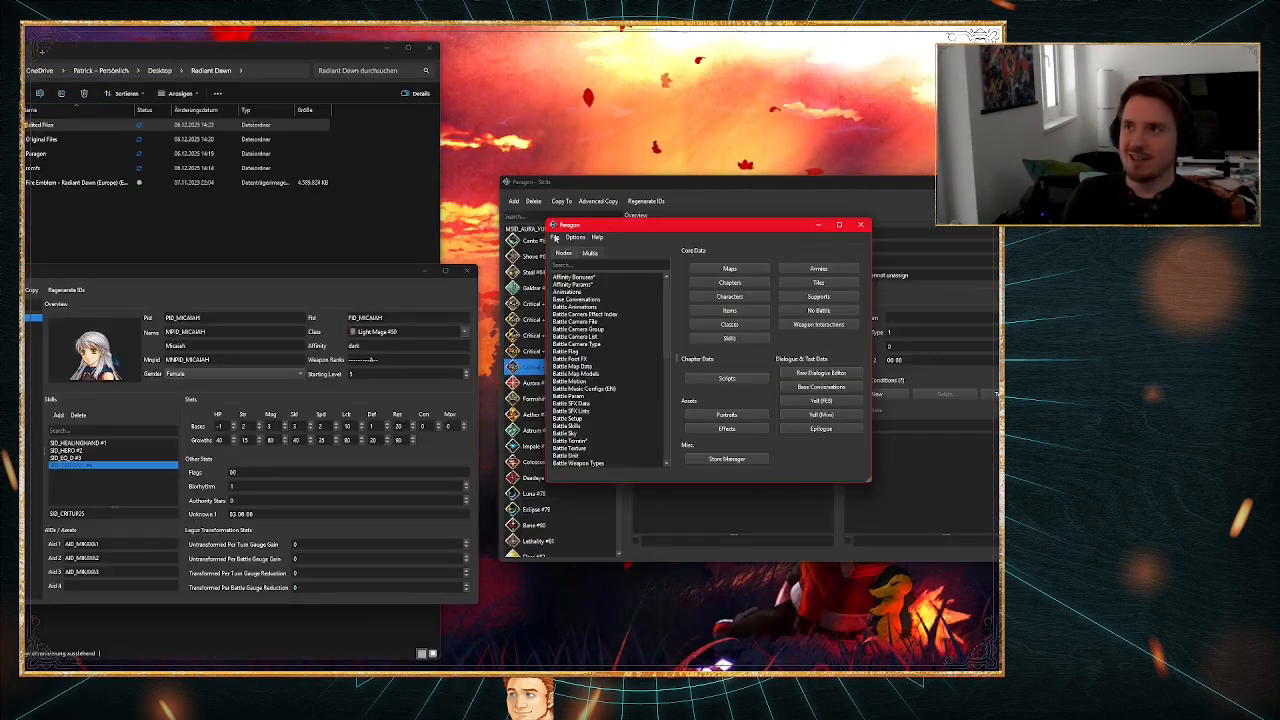
left_click(424, 273)
left_click(195, 280)
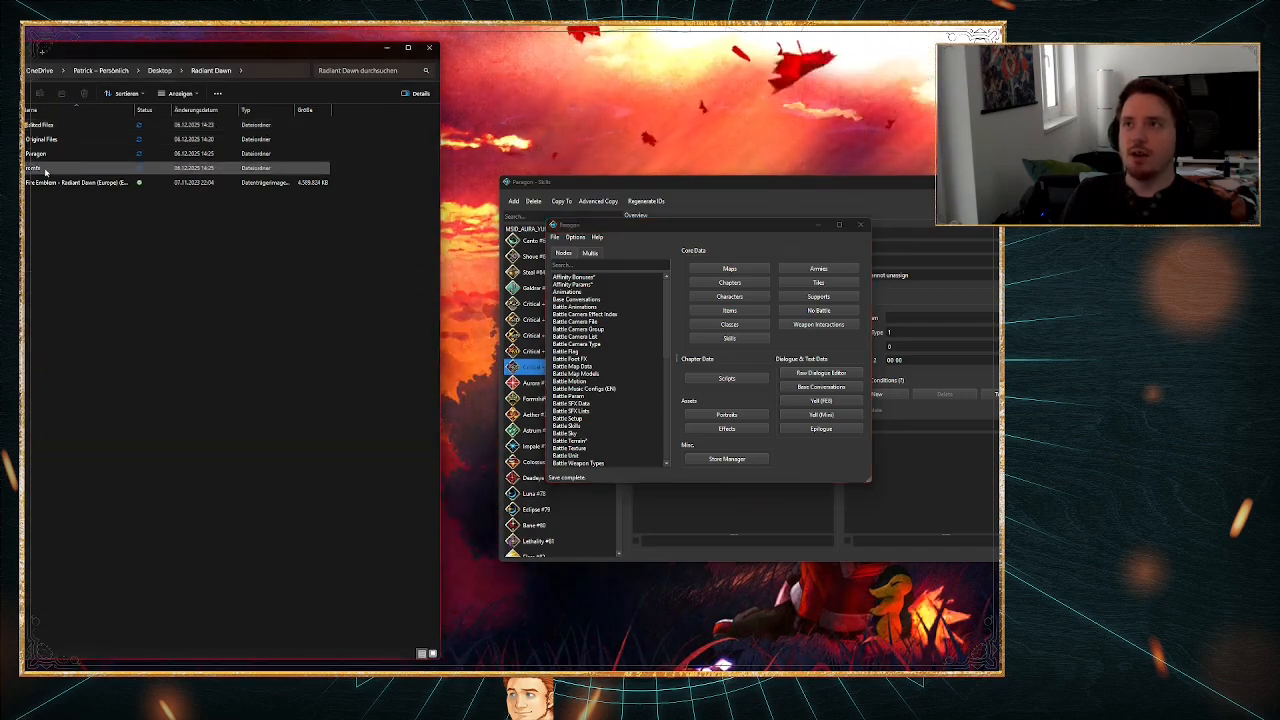
left_click(556, 237)
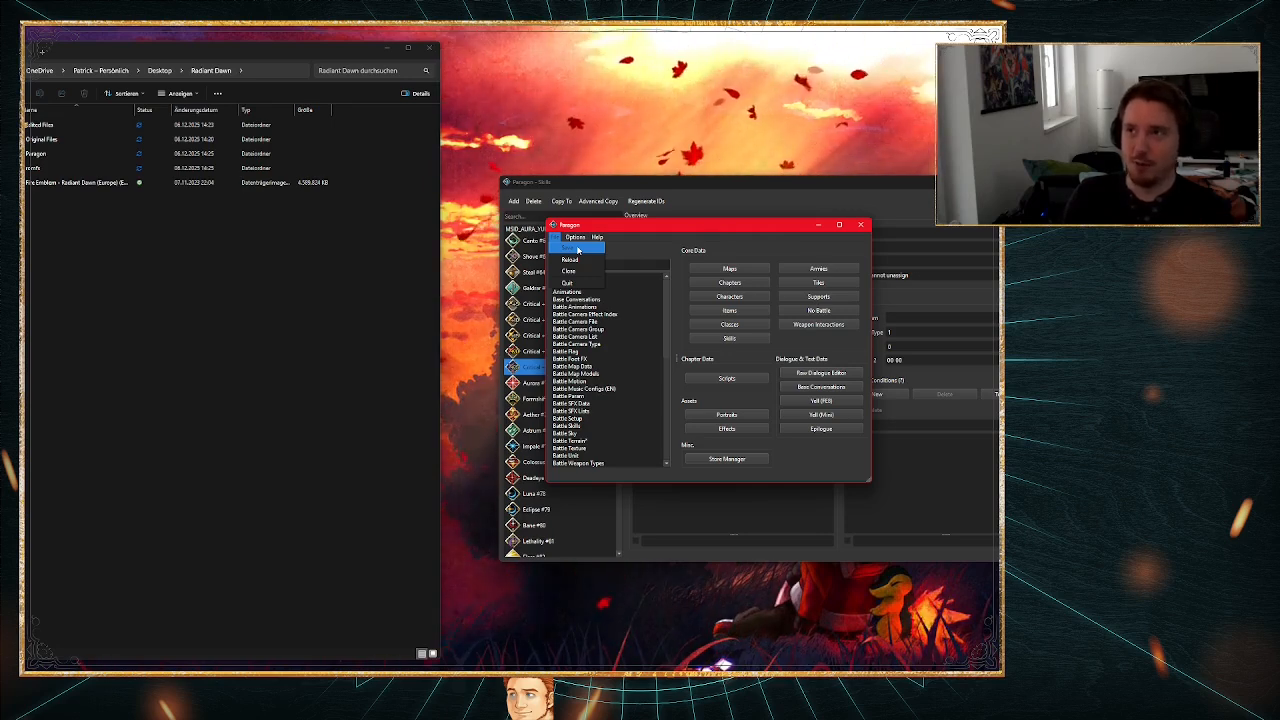
left_click(577, 250)
Step: Copy the FE10Data file from the romfs folder into Edited Files\DATA\files, replacing the existing file
double_click(40, 168)
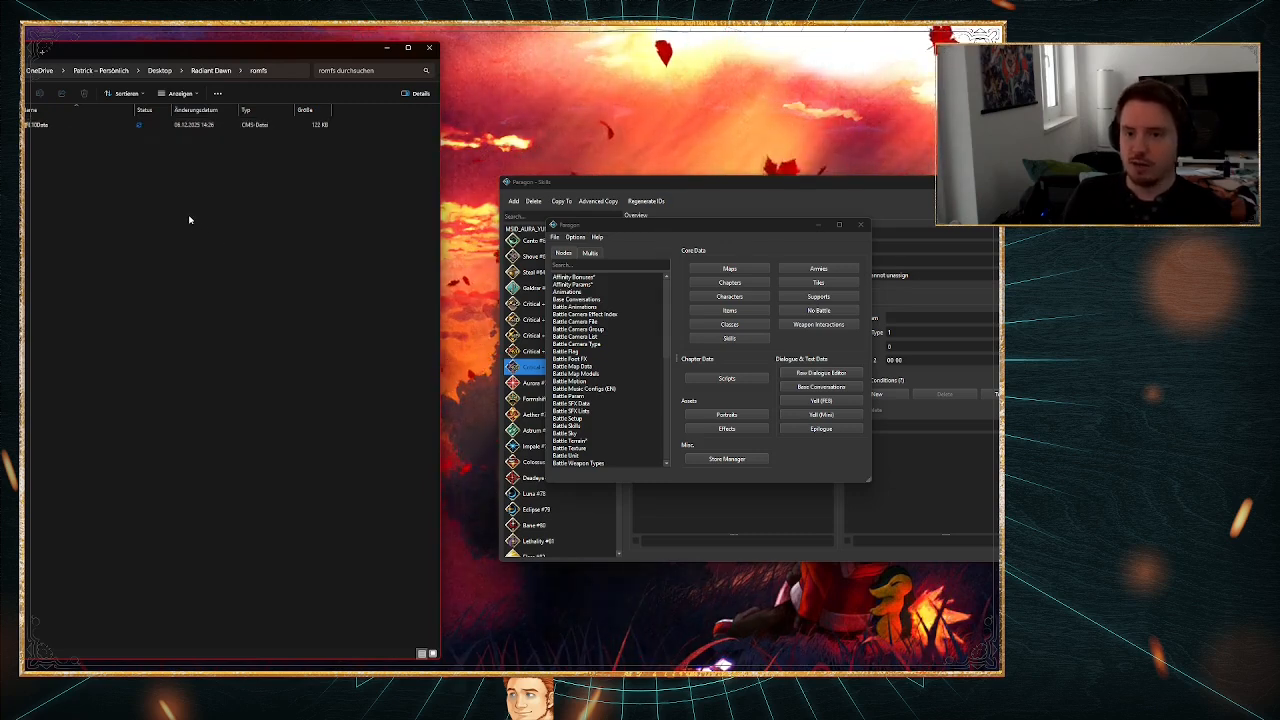
left_click(43, 126)
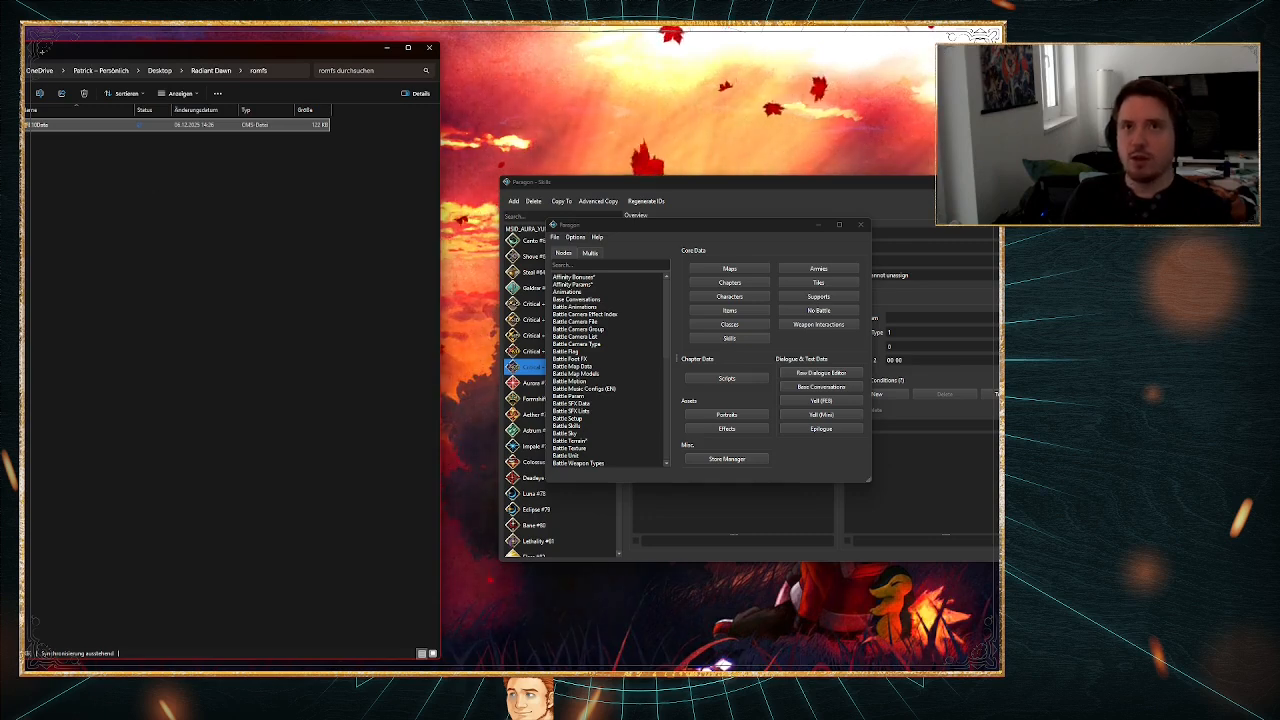
key("alt+Left")
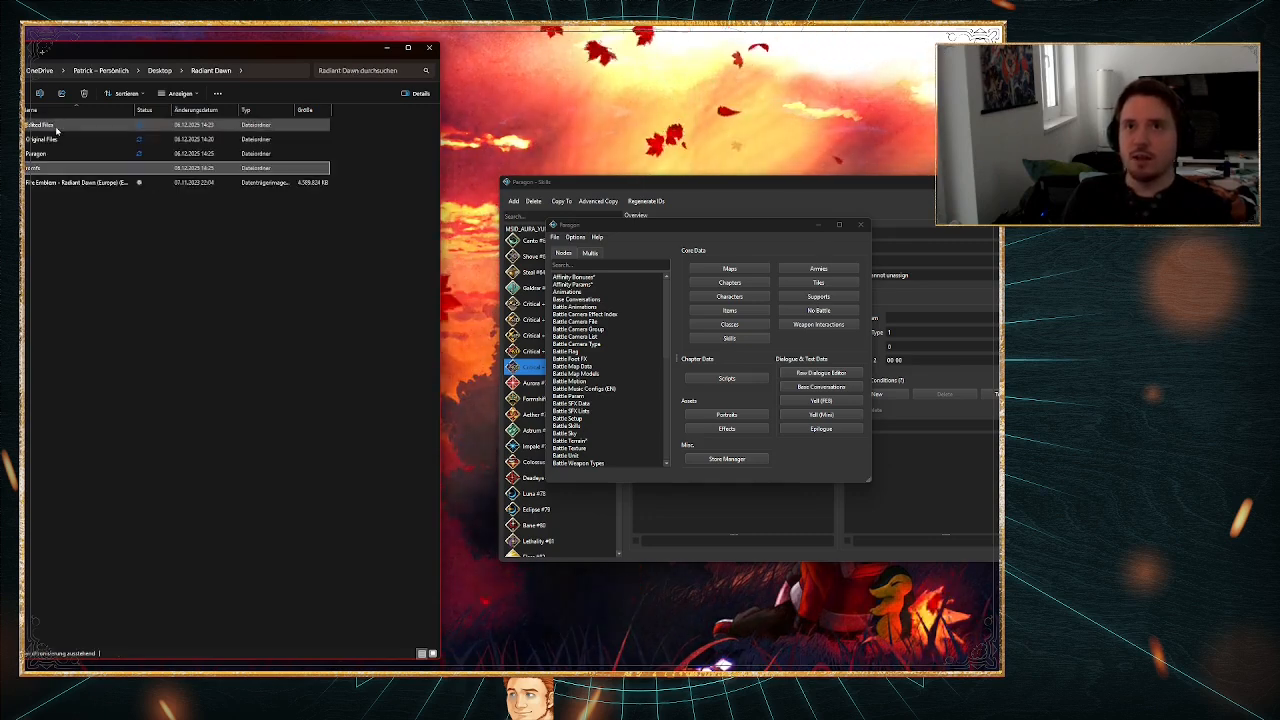
double_click(55, 126)
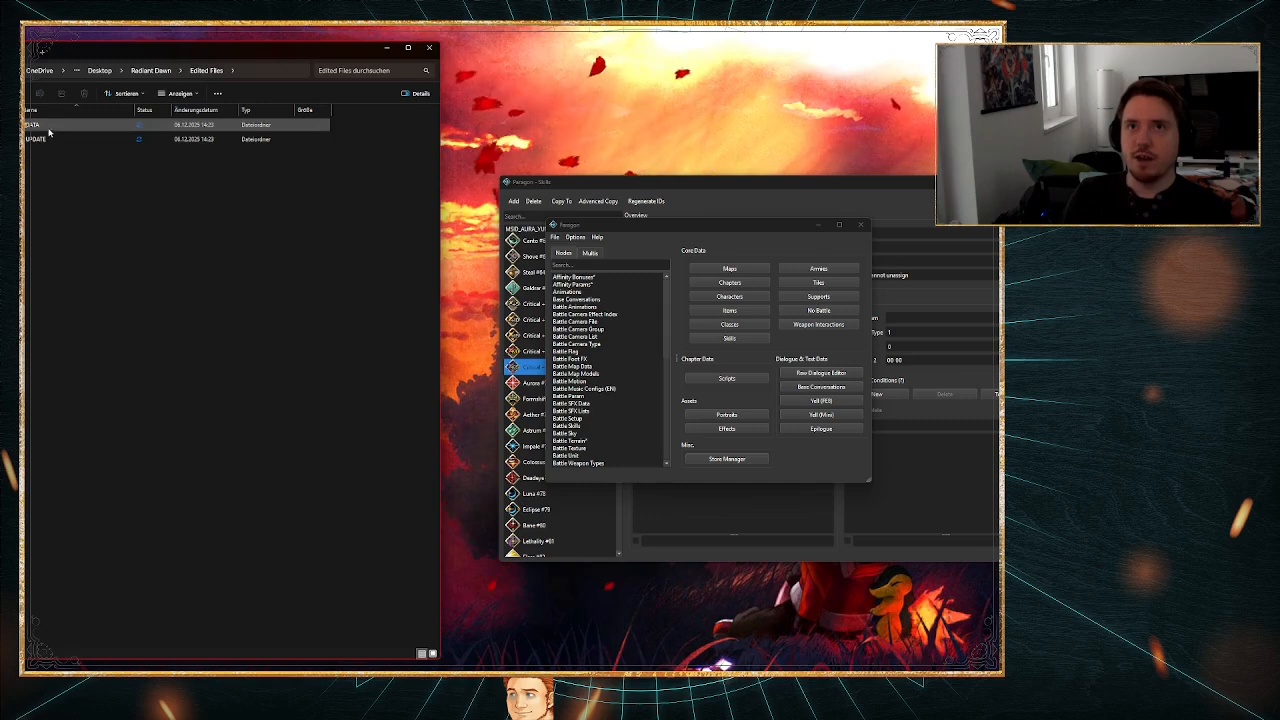
double_click(48, 128)
double_click(45, 139)
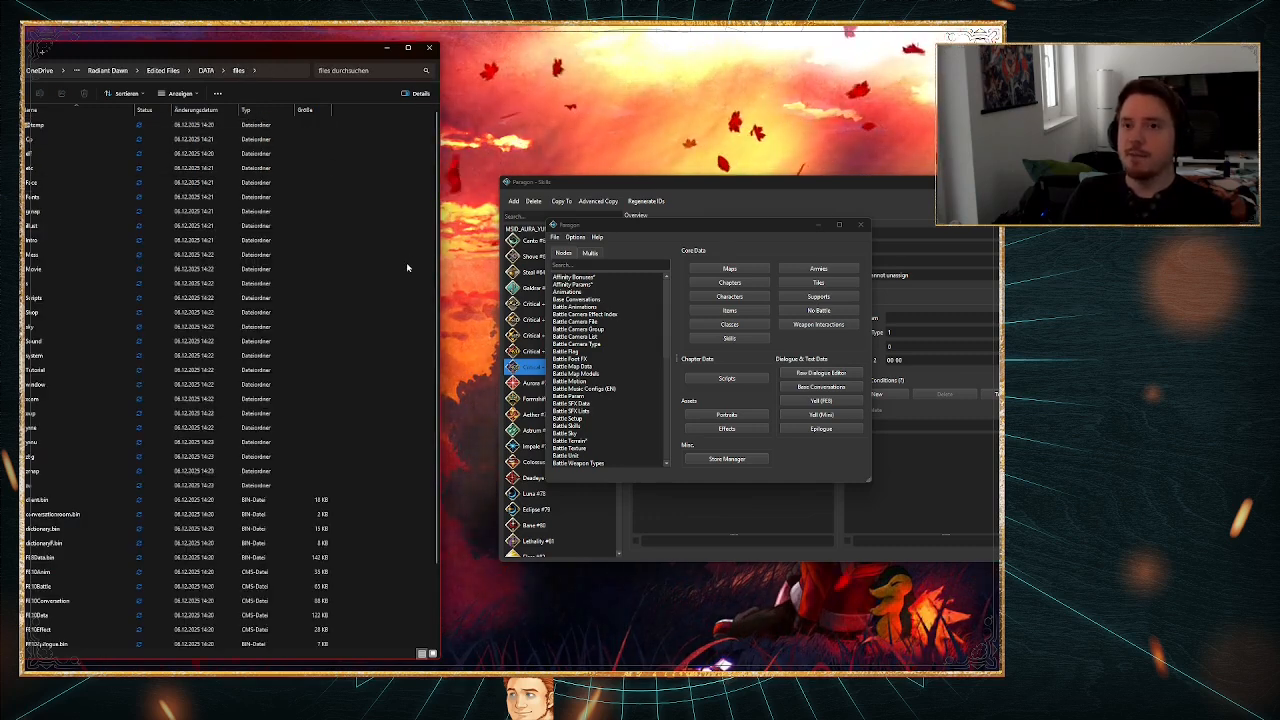
key("ctrl+v")
left_click(472, 288)
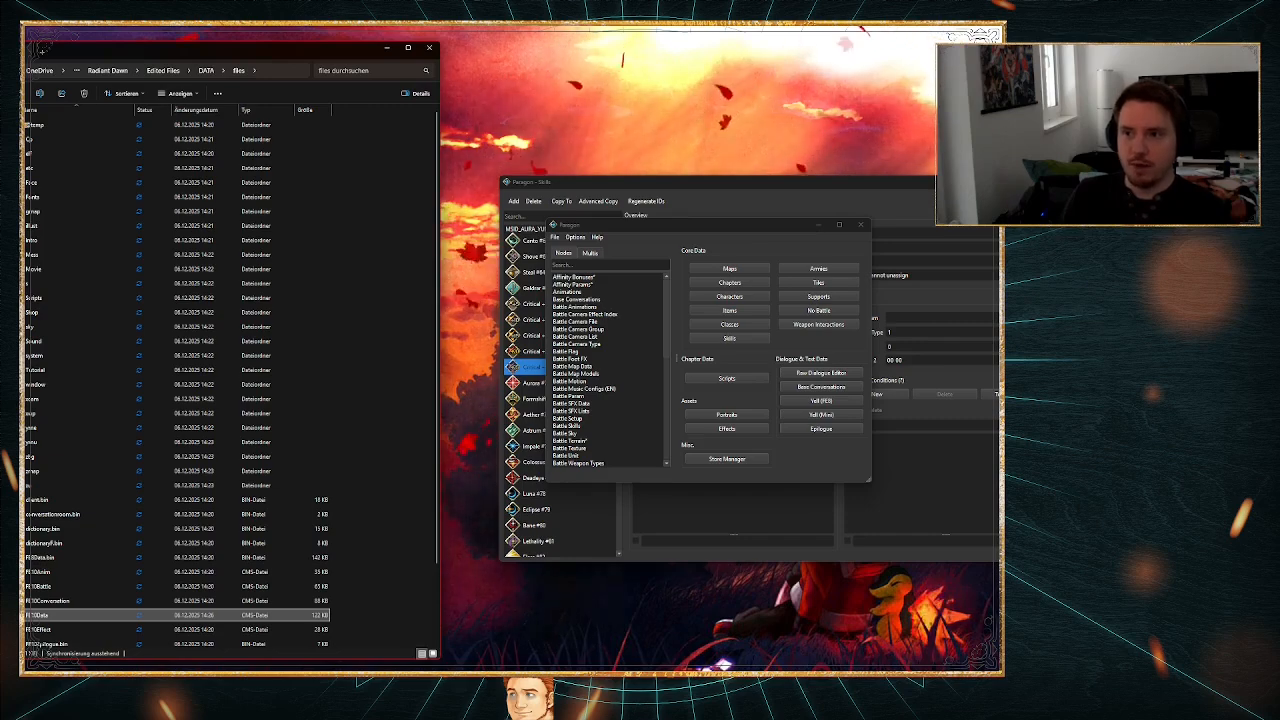
Step: Launch the Dolphin emulator, move its window beside the file list and open the path settings in its configuration
key("super")
type("dolphin")
key("Return")
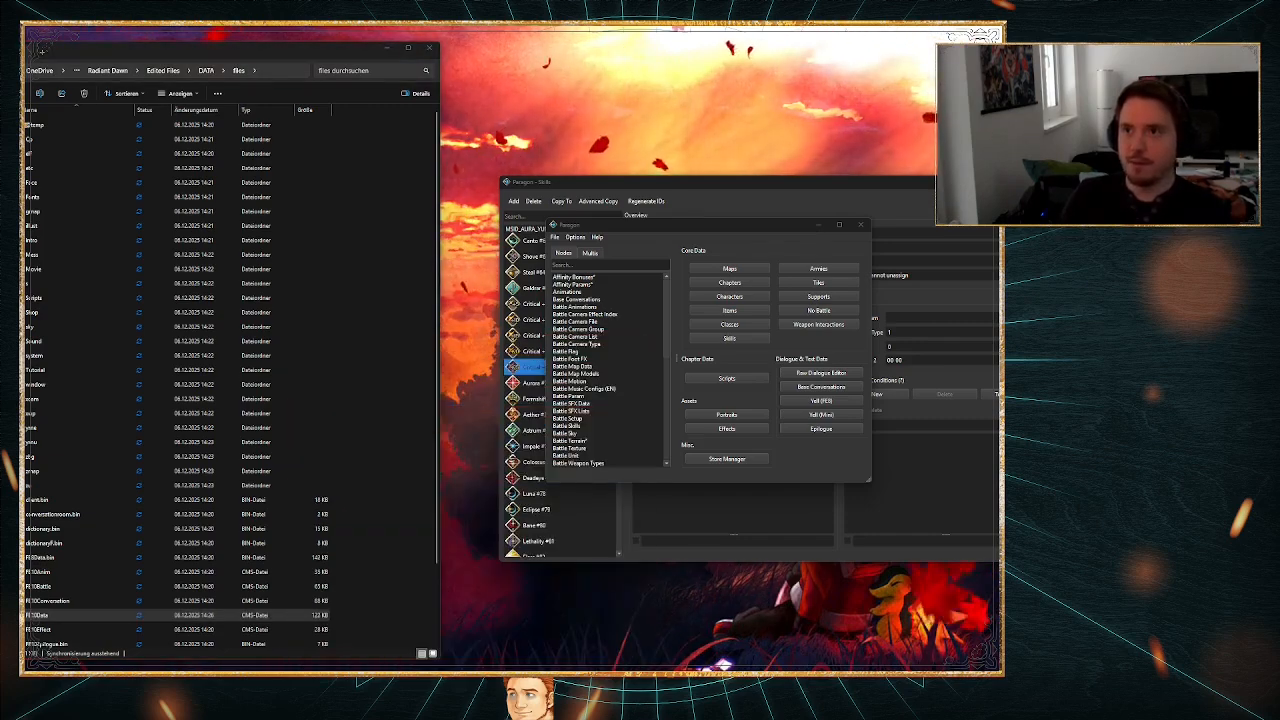
left_click_drag(648, 177, 431, 222)
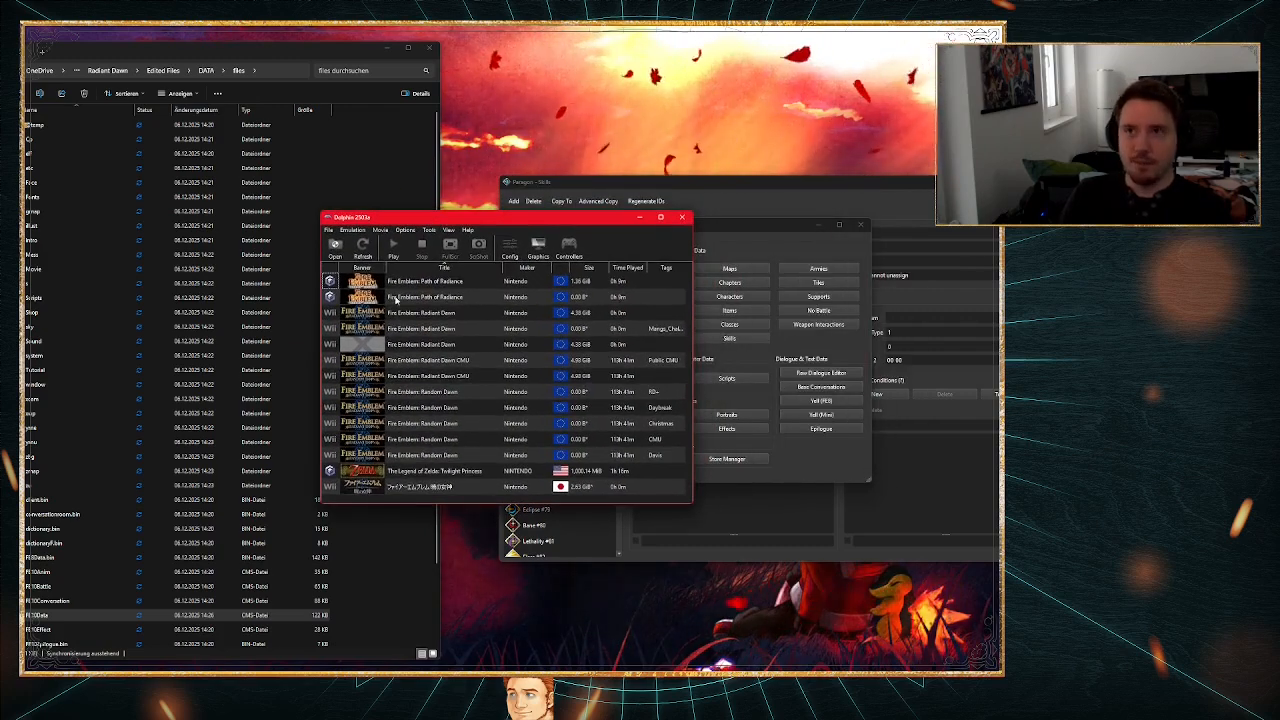
left_click(402, 230)
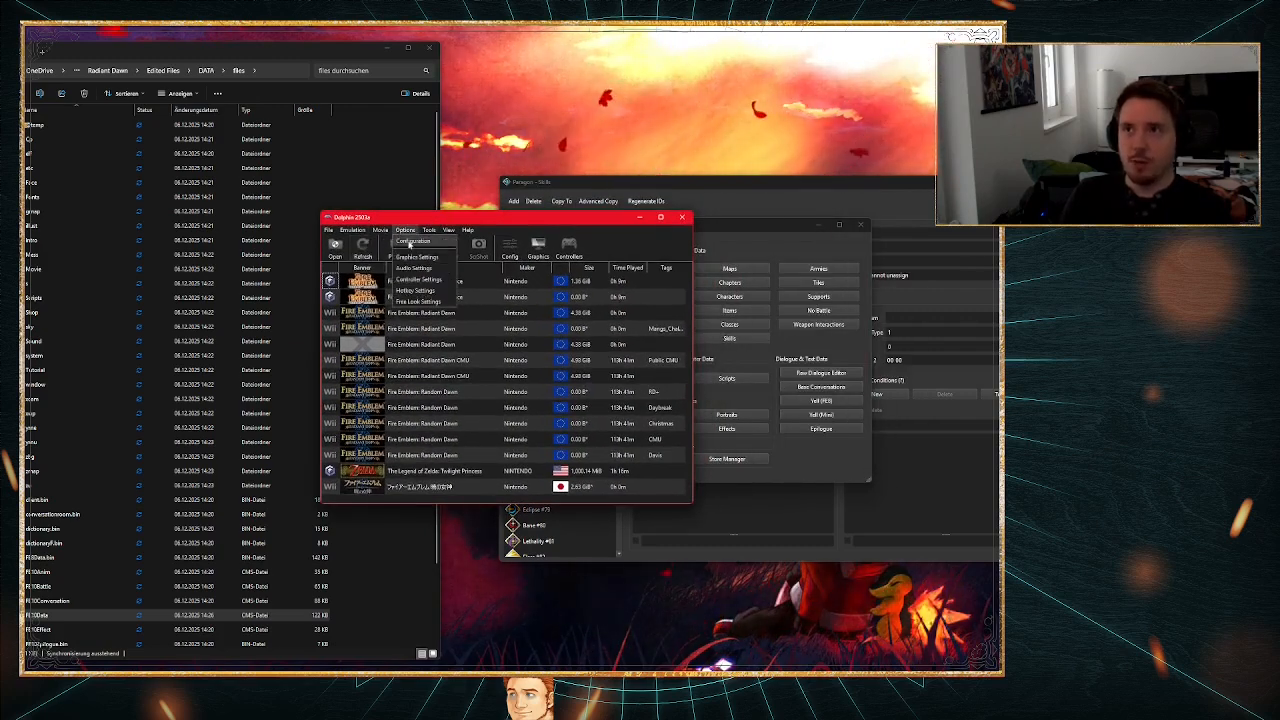
left_click(410, 242)
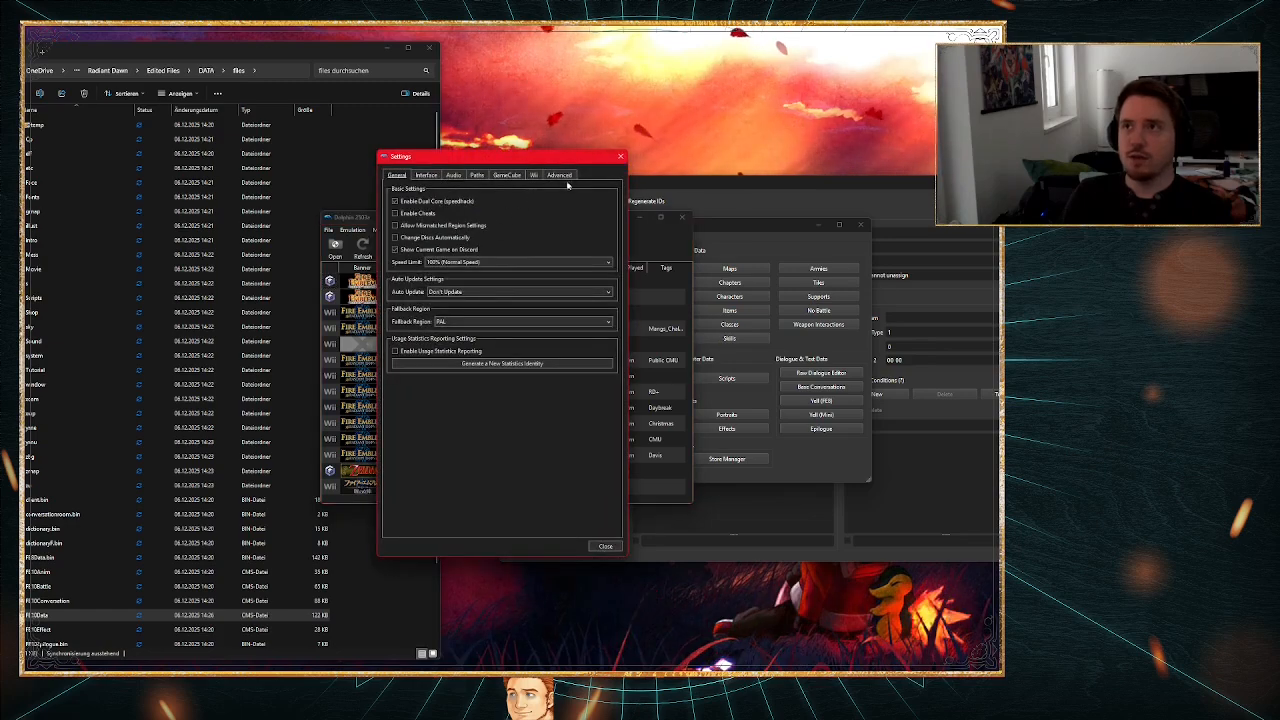
left_click(478, 175)
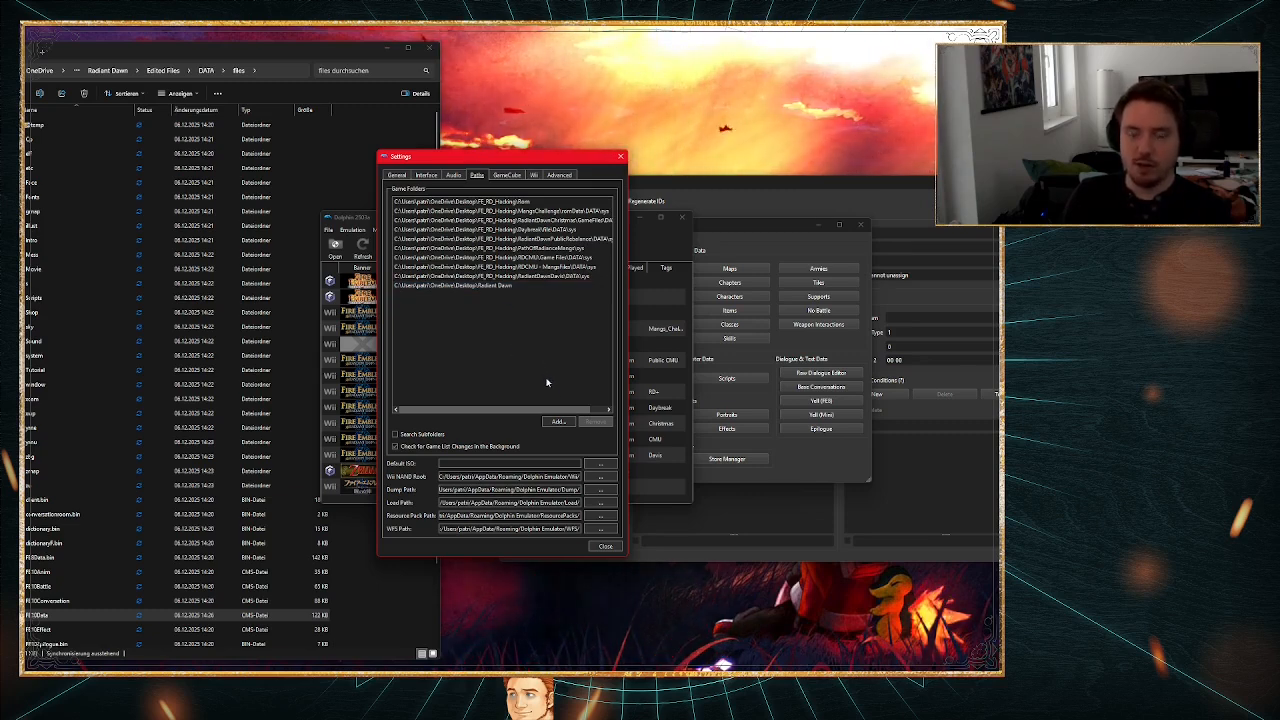
Step: Add the Radiant Dawn\Edited Files\DATA\sys directory to Dolphin's game folders and close the settings
left_click(555, 420)
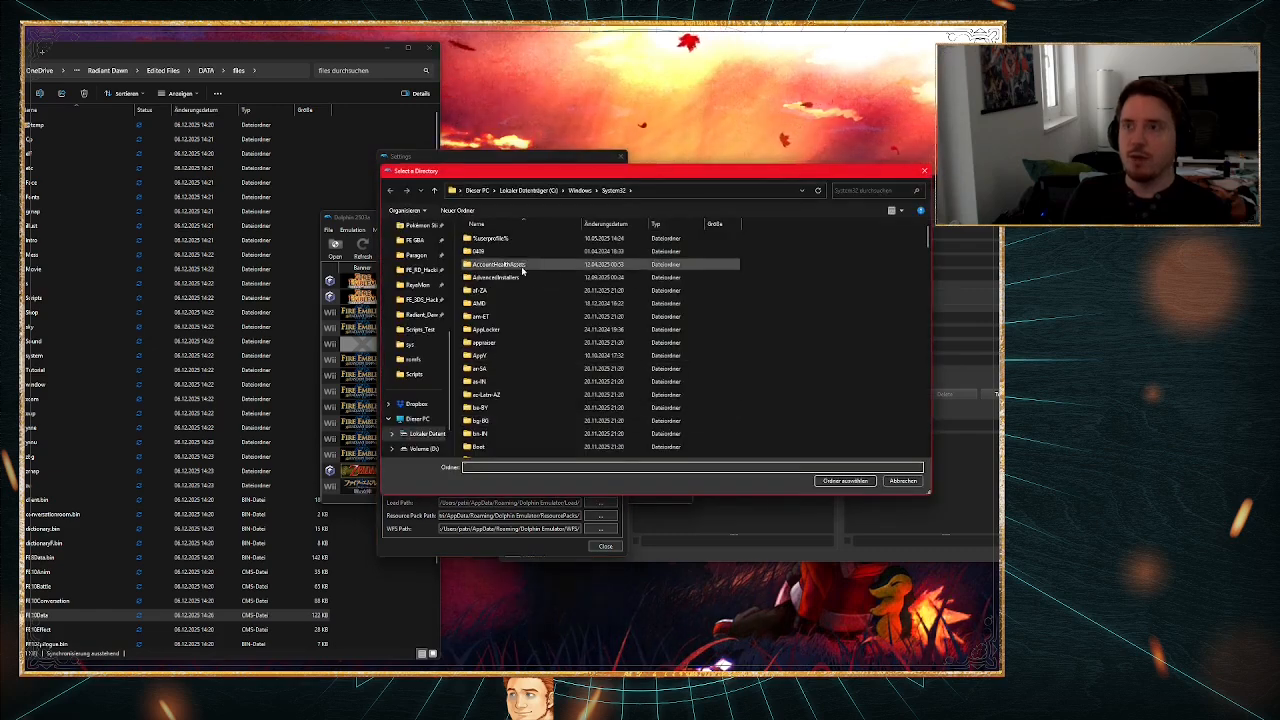
scroll(420, 400, "up", 5)
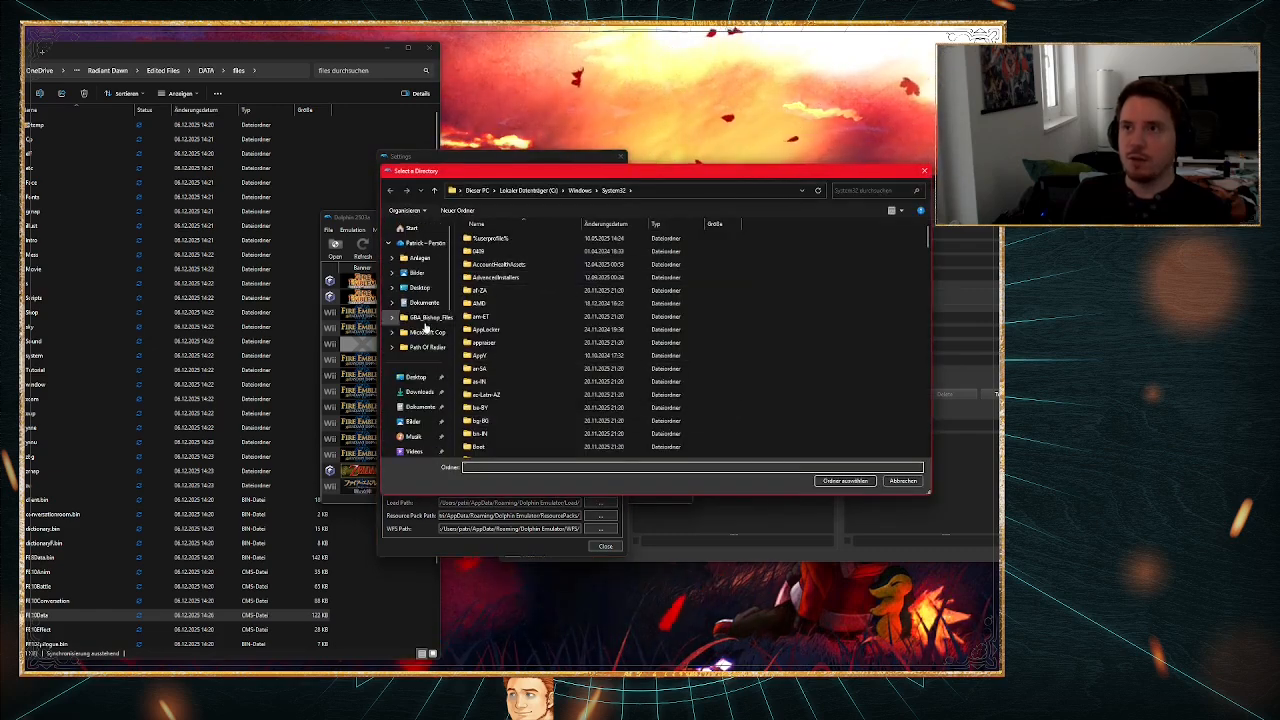
left_click(415, 376)
left_click_drag(631, 176, 495, 690)
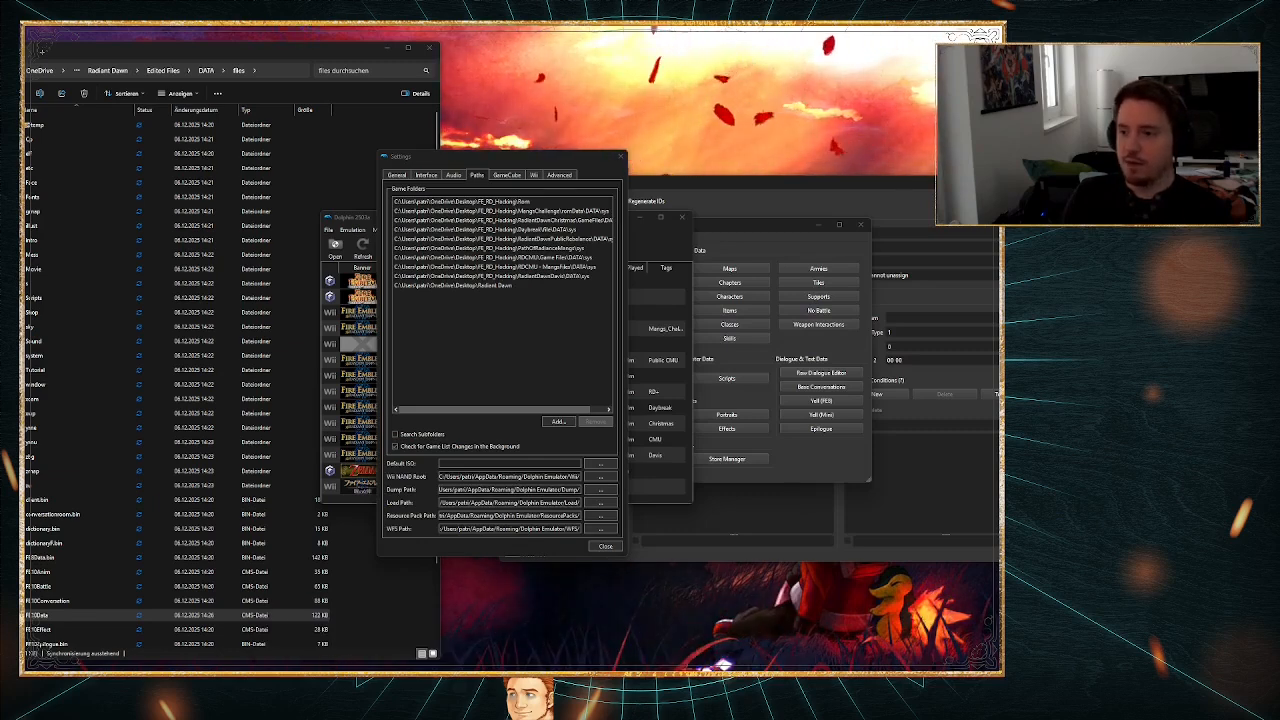
left_click_drag(495, 690, 451, 240)
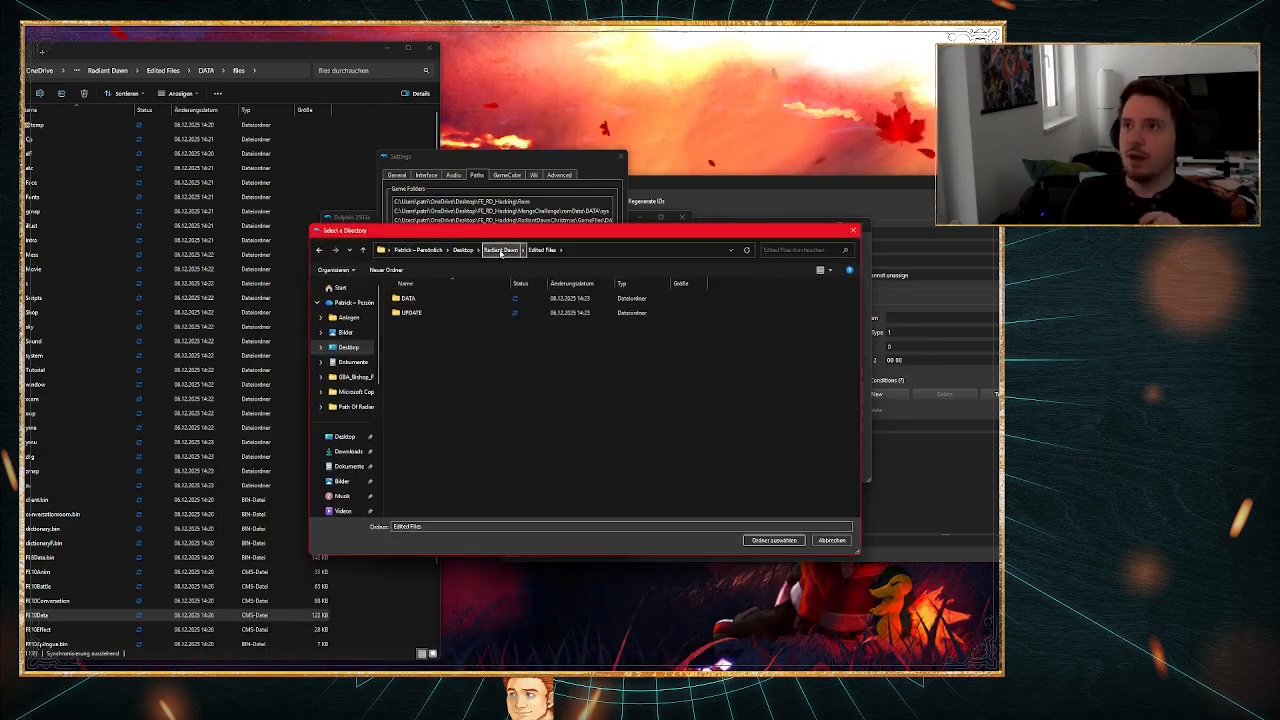
double_click(413, 298)
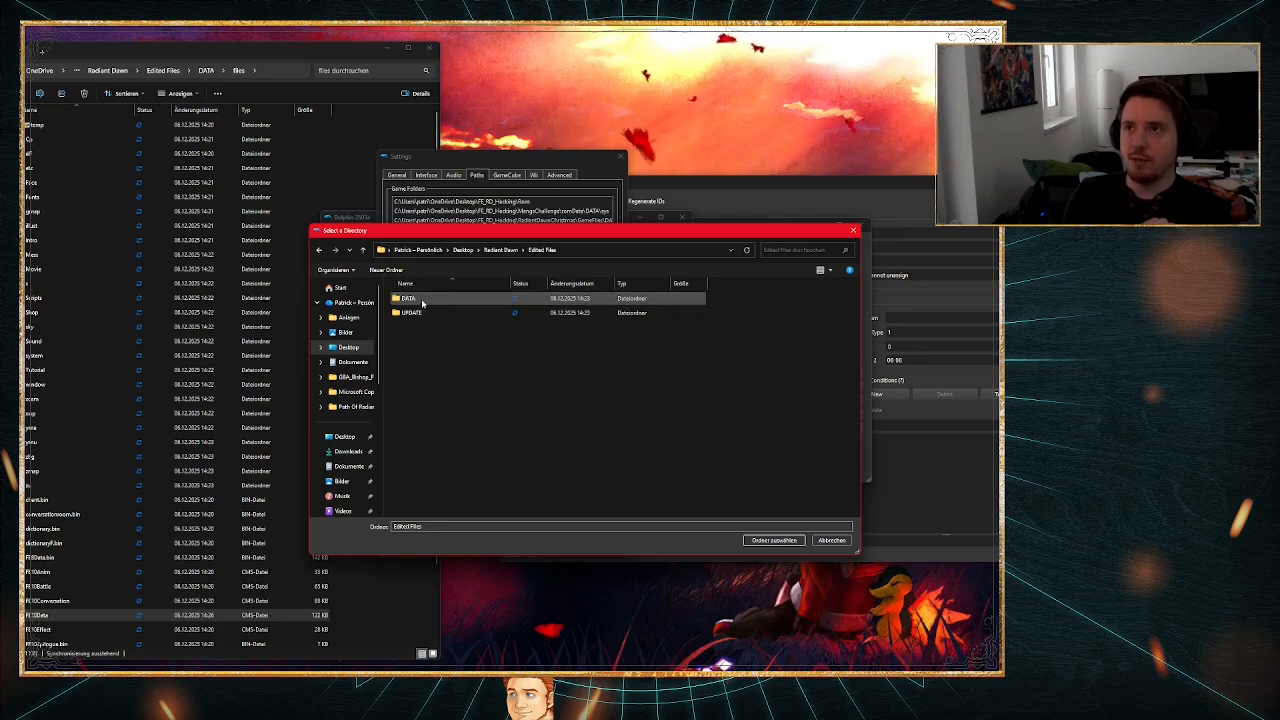
double_click(414, 298)
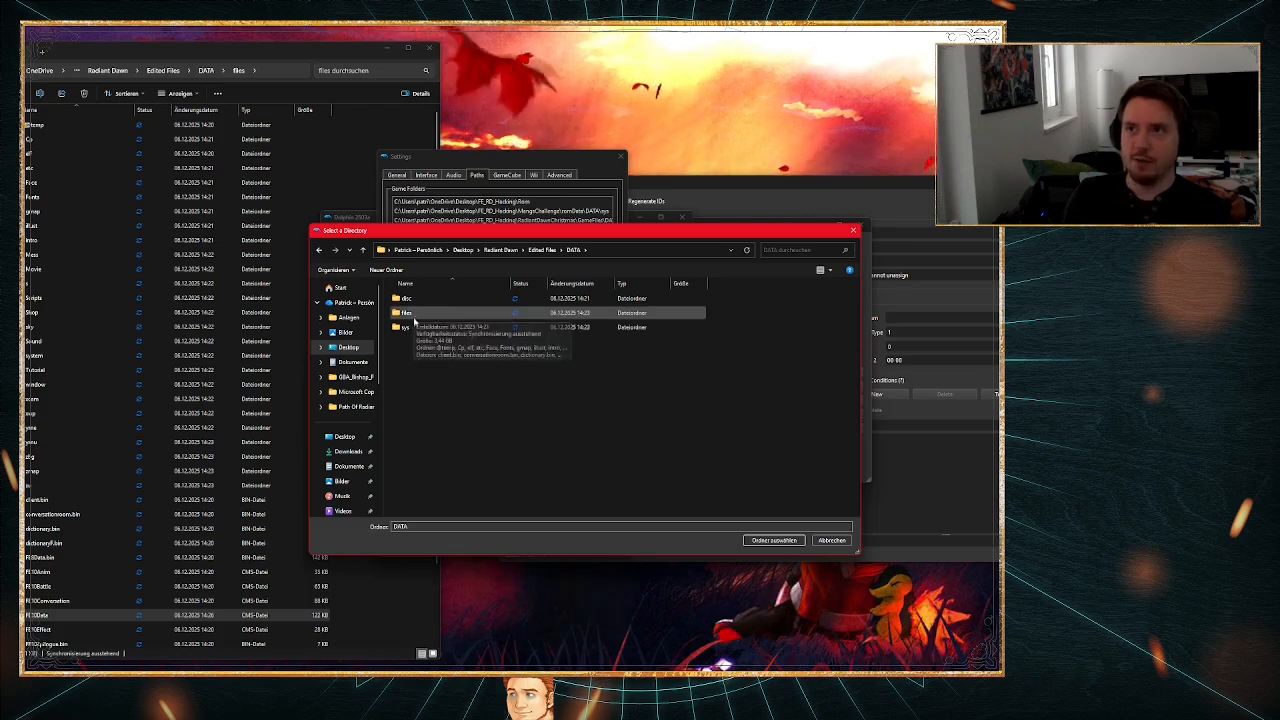
double_click(412, 333)
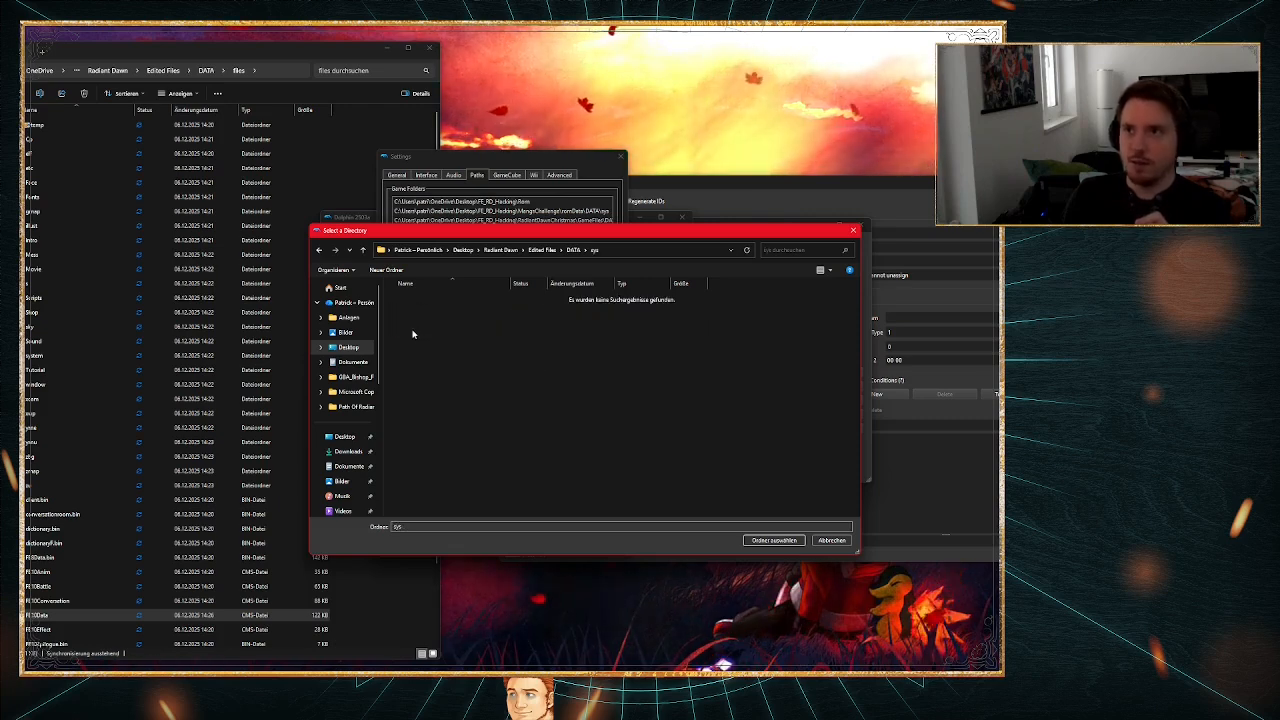
left_click(772, 540)
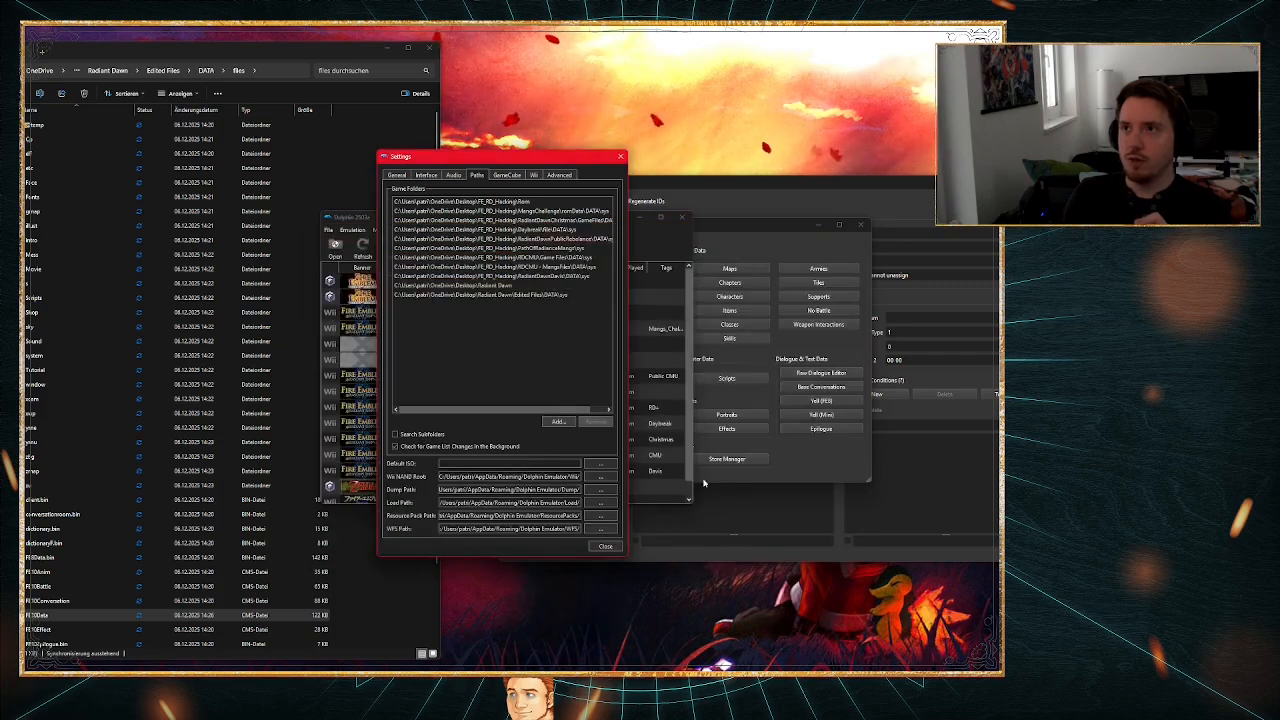
left_click(557, 297)
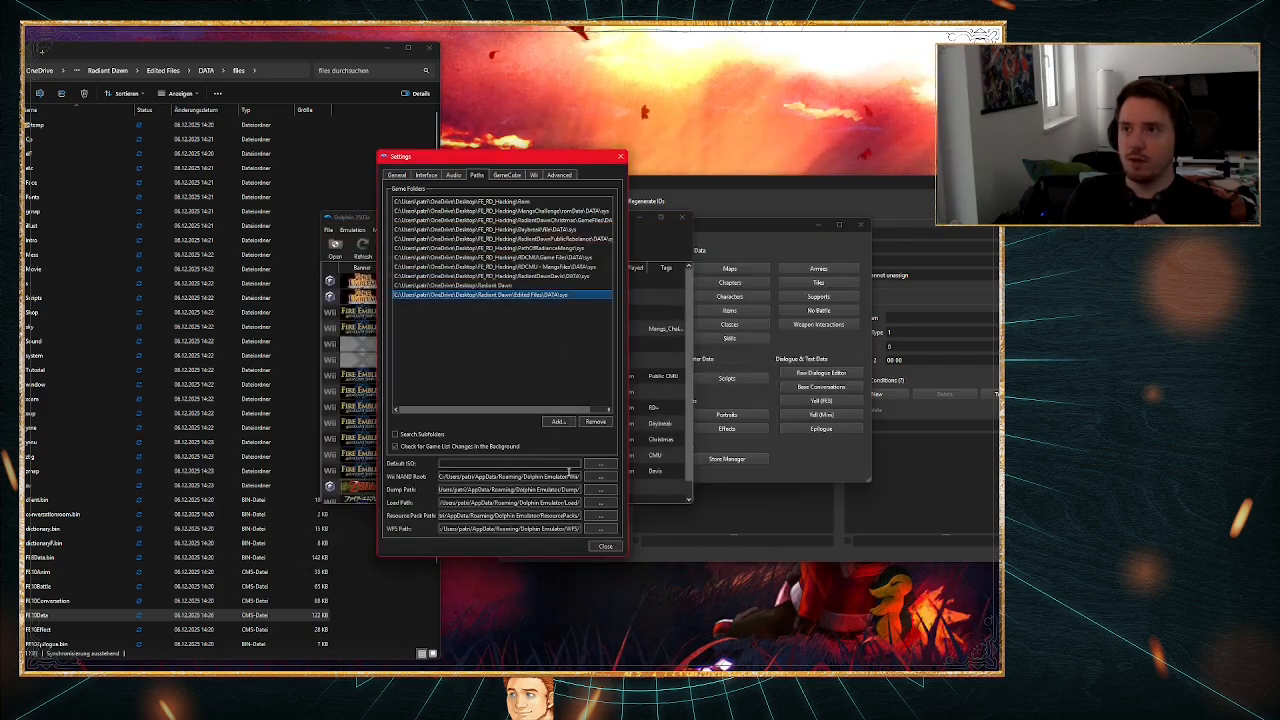
left_click(605, 547)
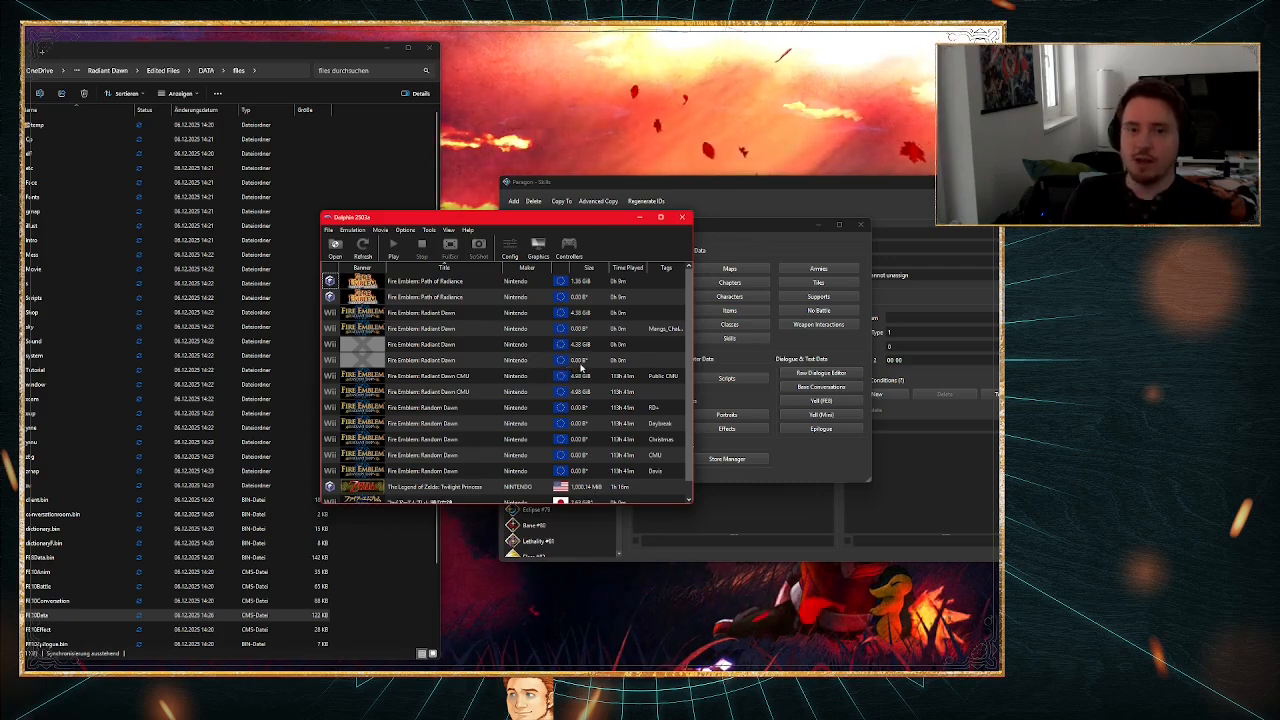
Step: Select the newly added Fire Emblem: Radiant Dawn entry in the game list and create a new tag named Guide
left_click(581, 347)
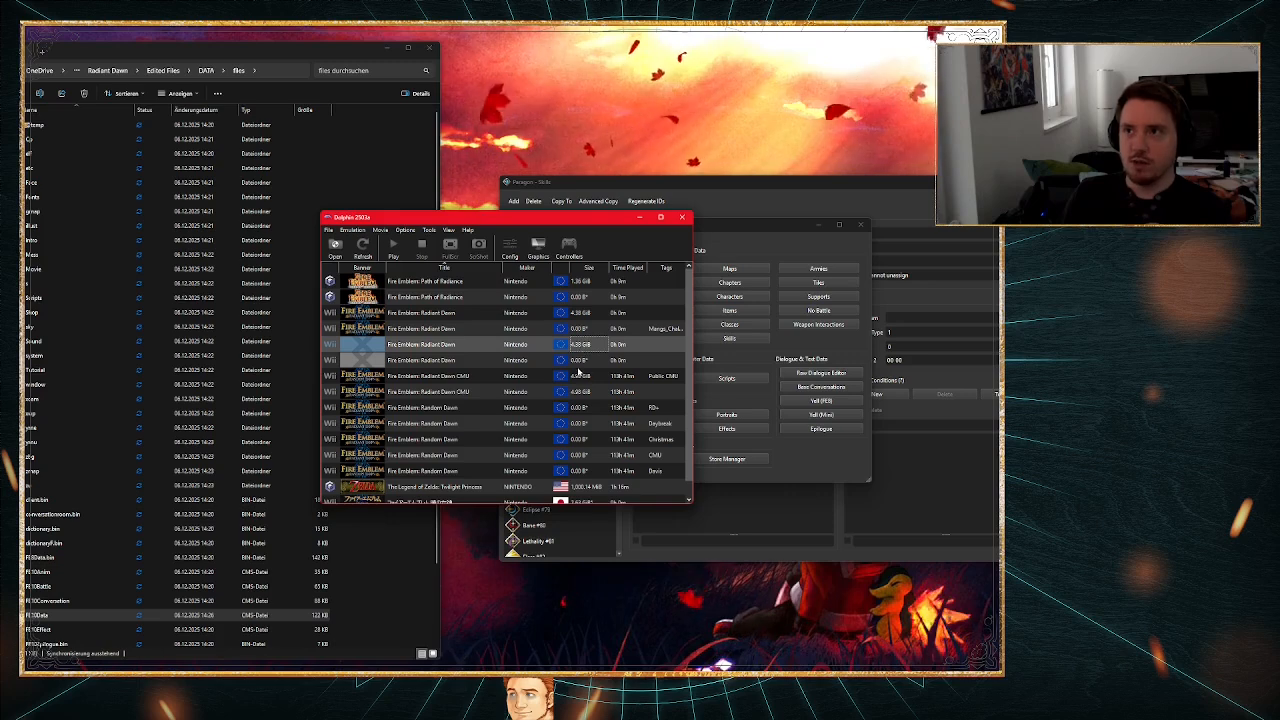
left_click(573, 359)
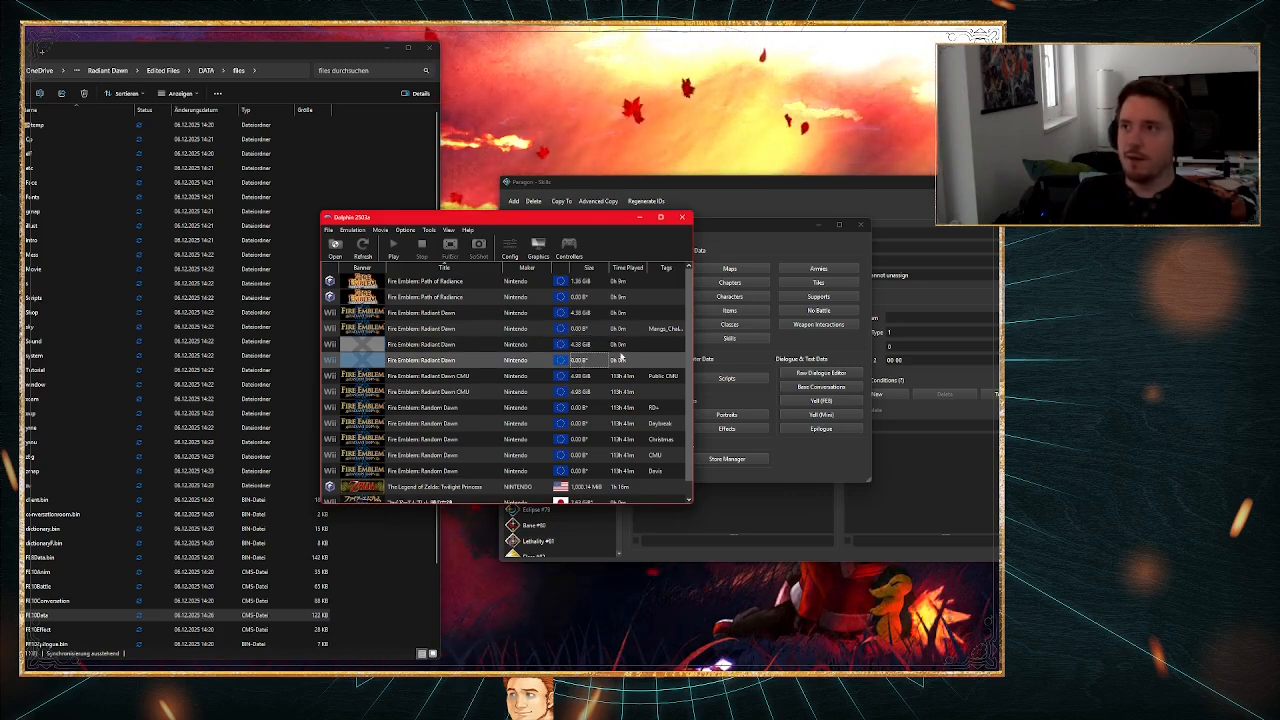
right_click(433, 361)
mouse_move(462, 525)
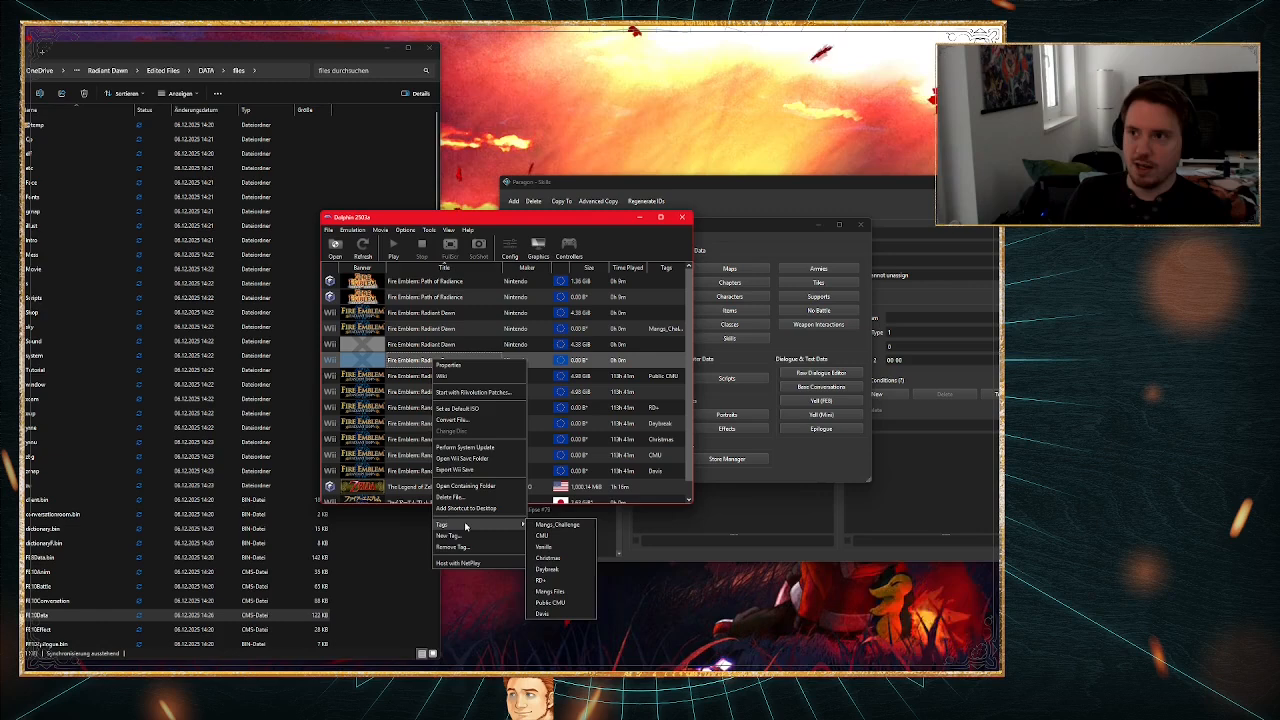
left_click(449, 536)
type("Guide")
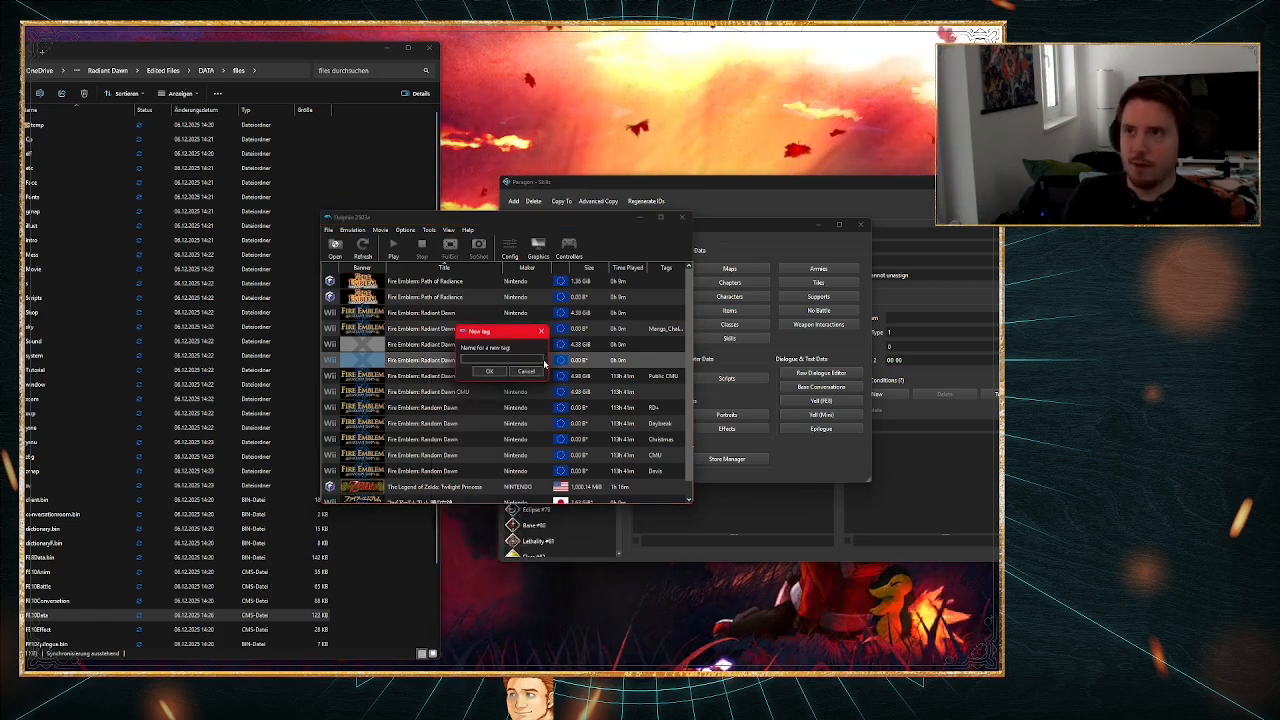
key("Return")
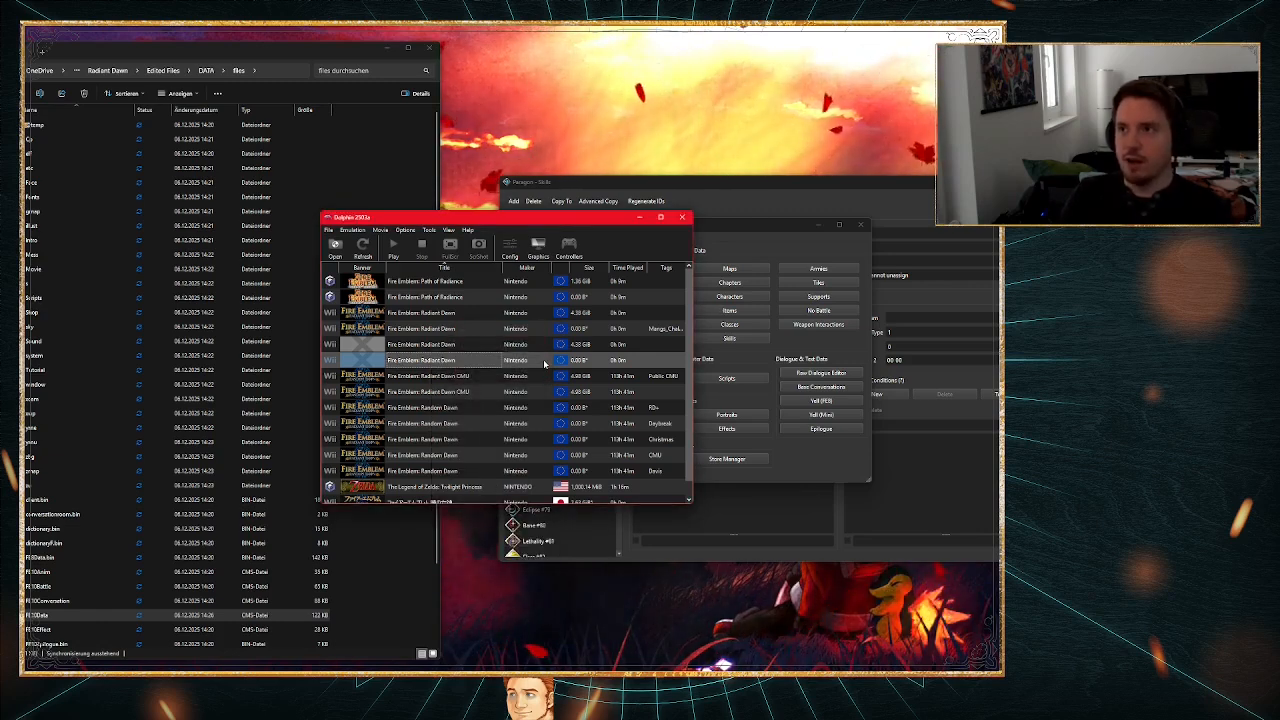
Step: Assign the Guide tag to the newly added Radiant Dawn entry and start that game
right_click(441, 363)
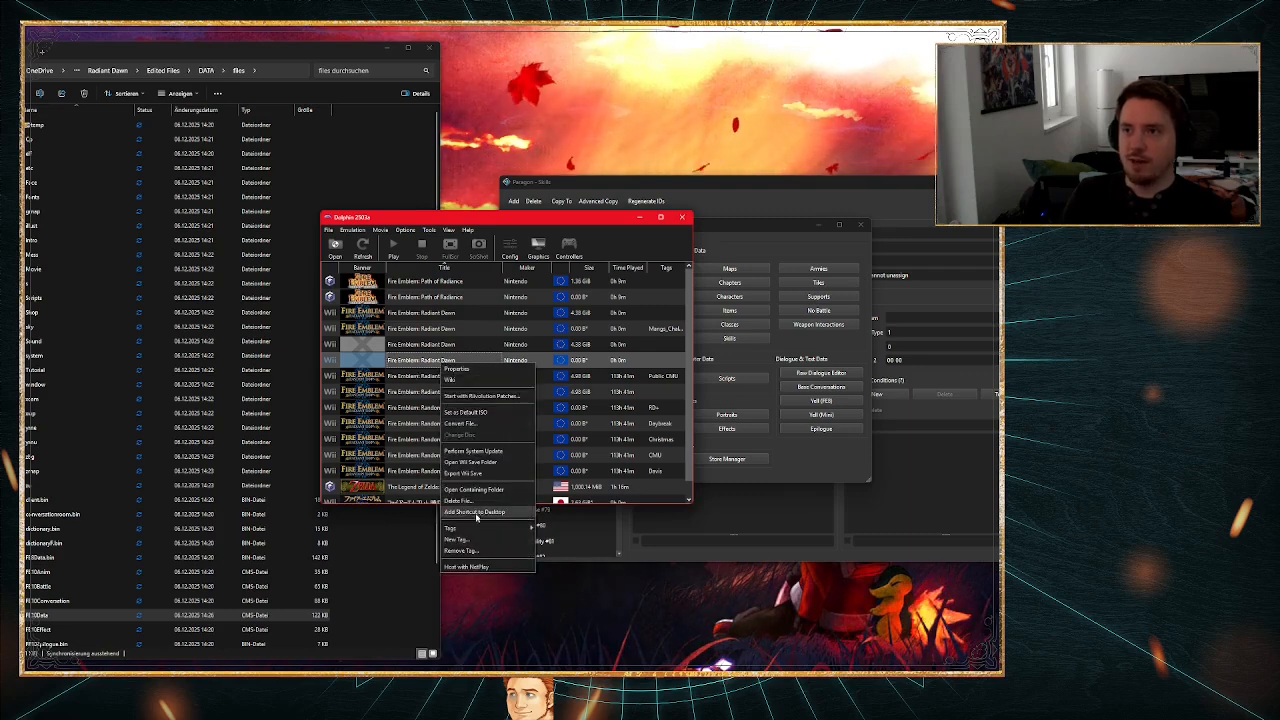
mouse_move(452, 528)
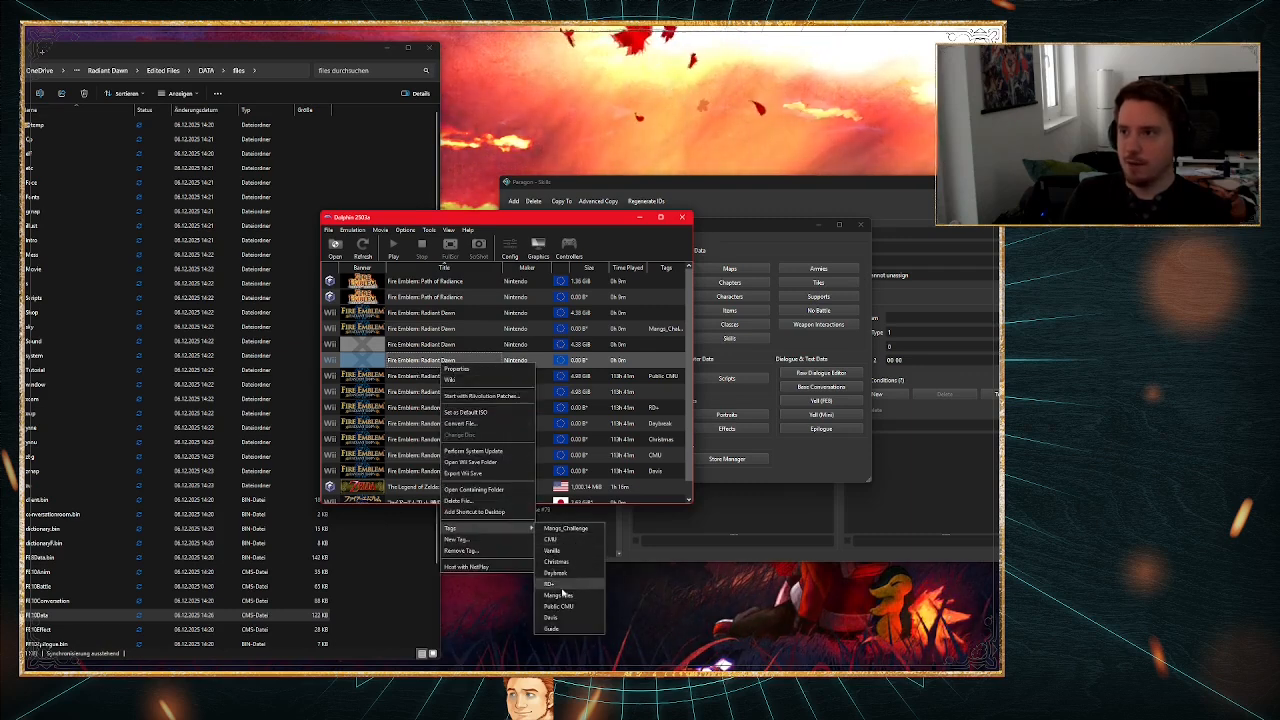
left_click(553, 628)
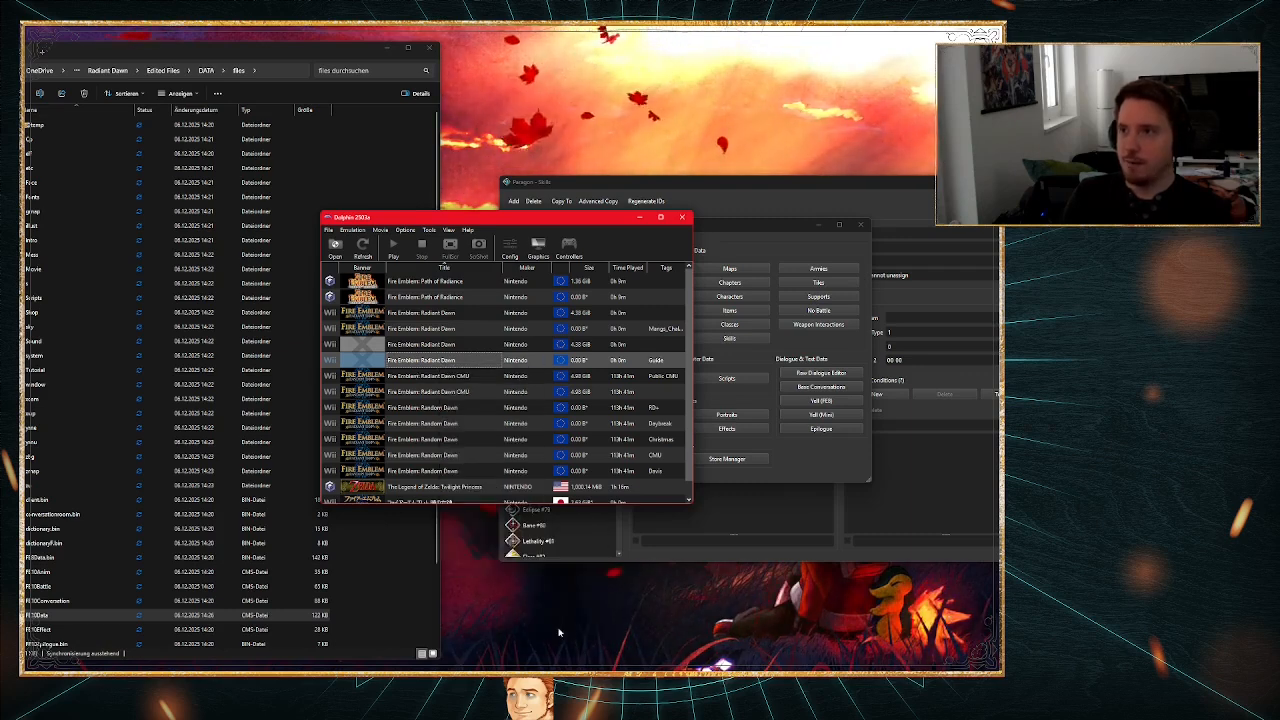
double_click(450, 360)
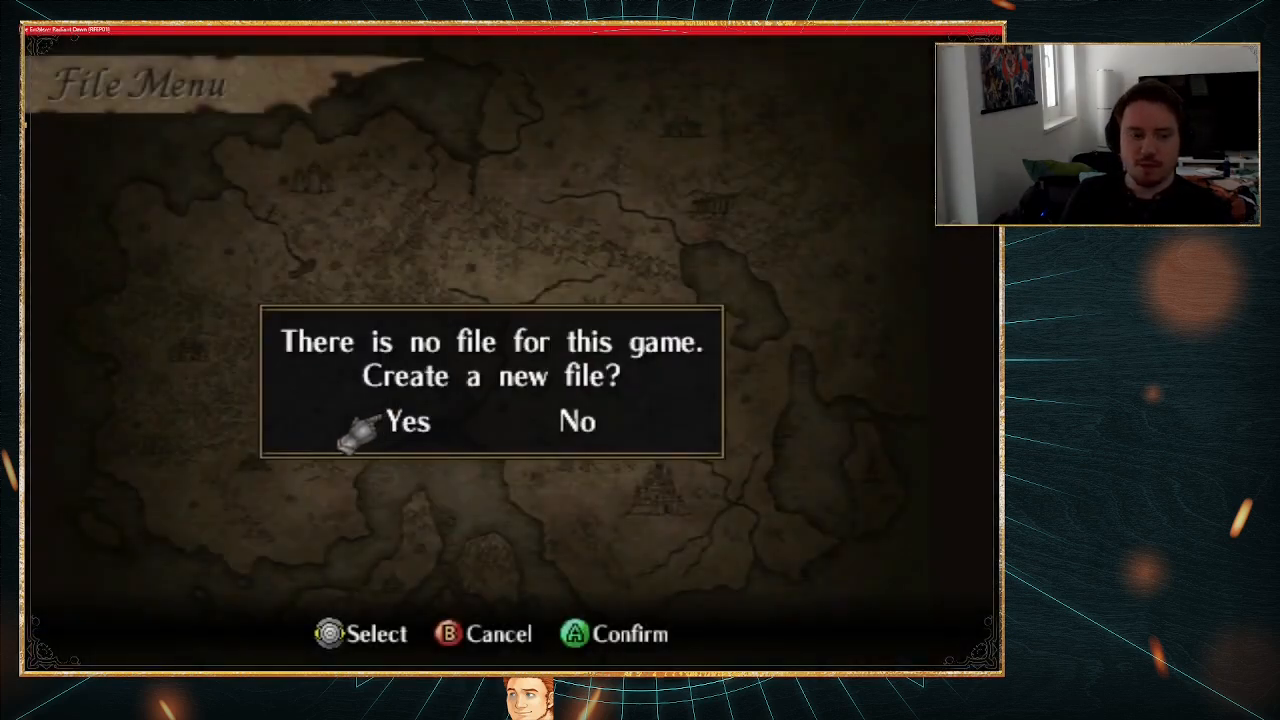
Step: Create the missing save file and start a new game in the first empty file slot, continuing to the opening map
key("x")
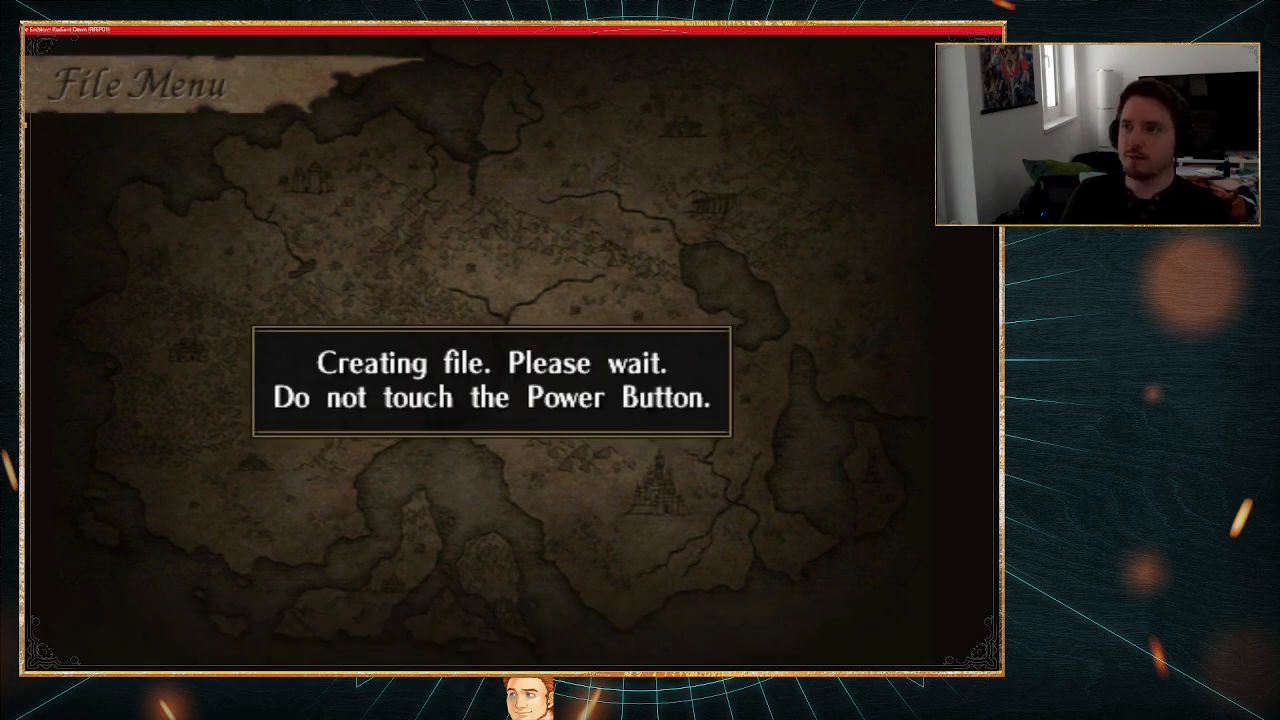
key("x")
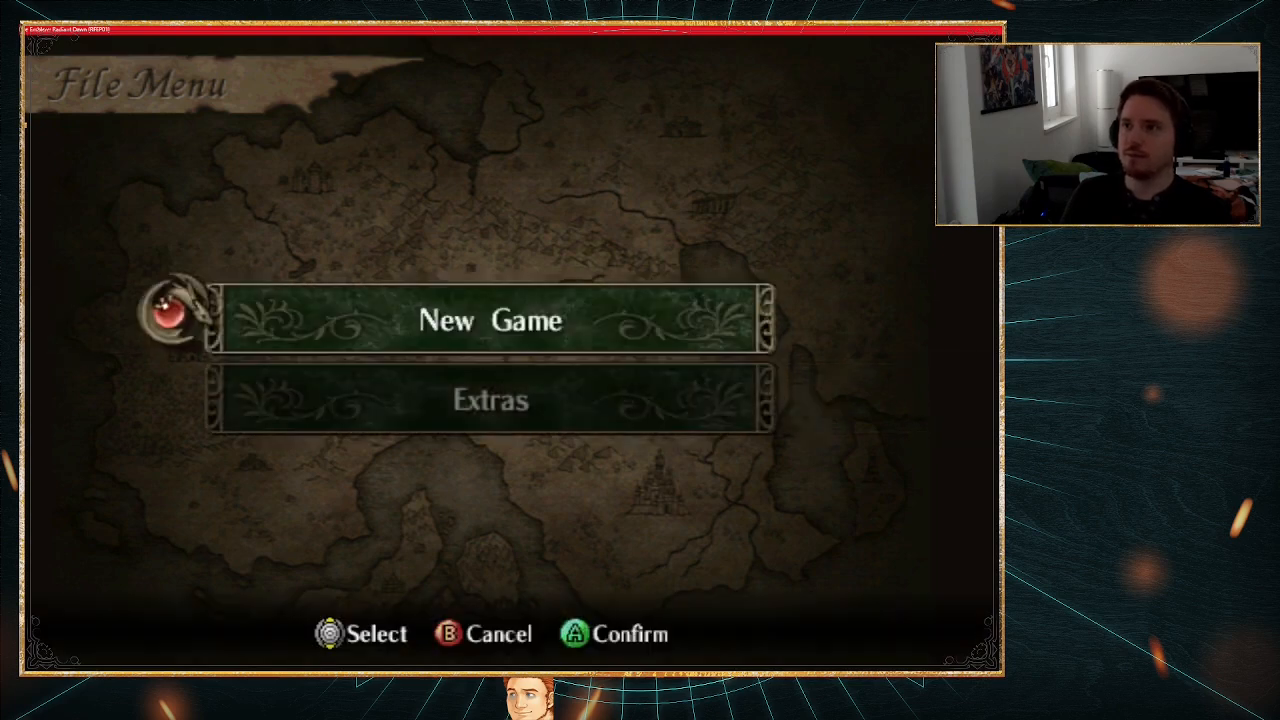
key("x")
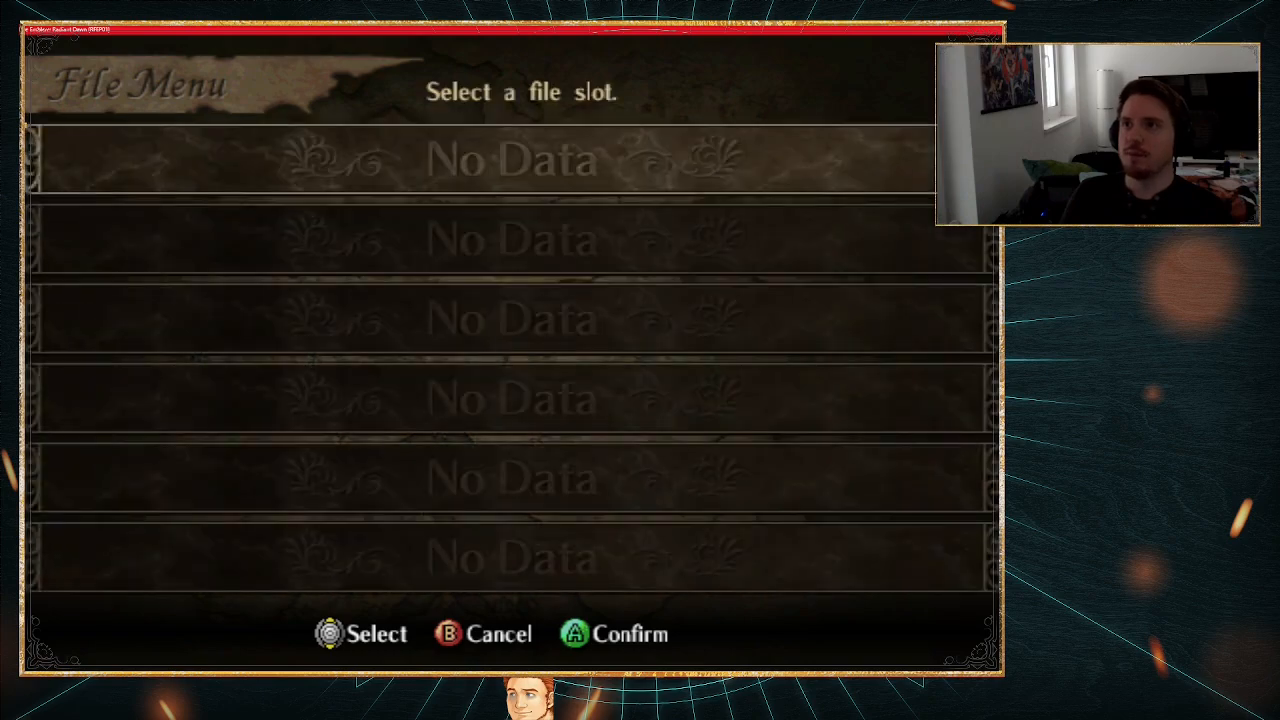
key("x")
key("Right")
key("x")
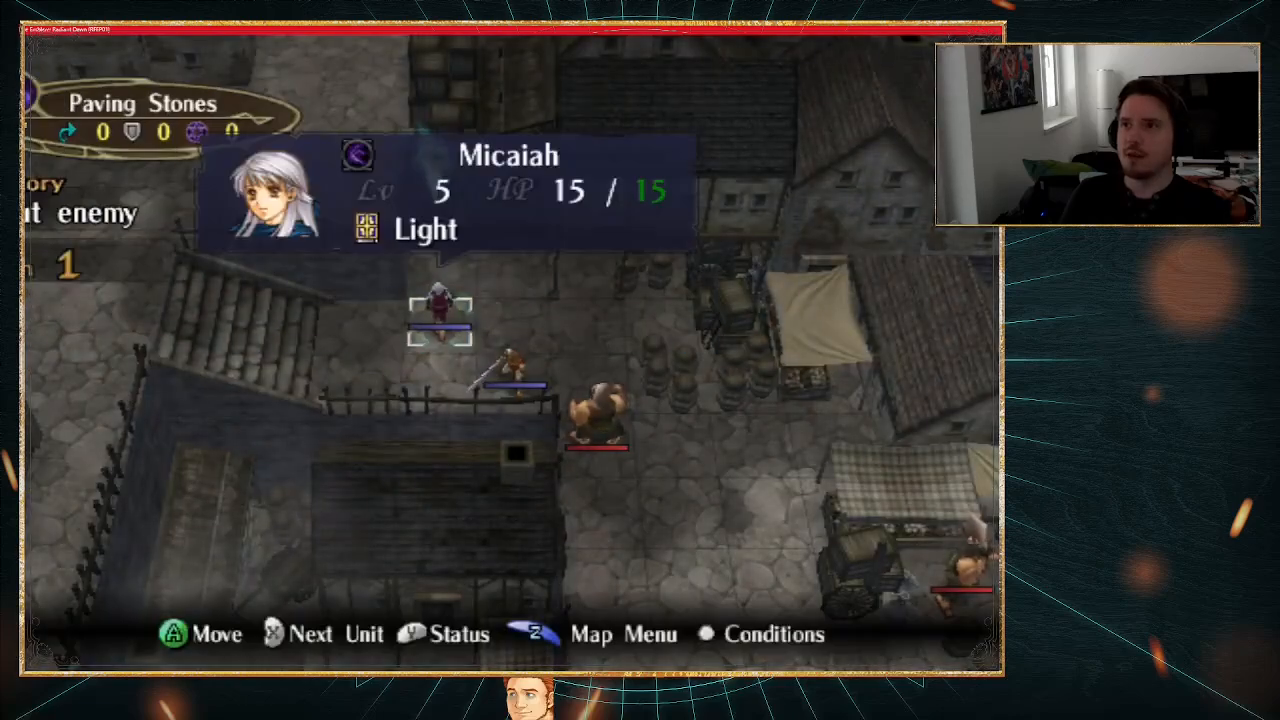
Step: Examine Micaiah's status on the map, checking her ability values and items as well as her skills page
key("Left")
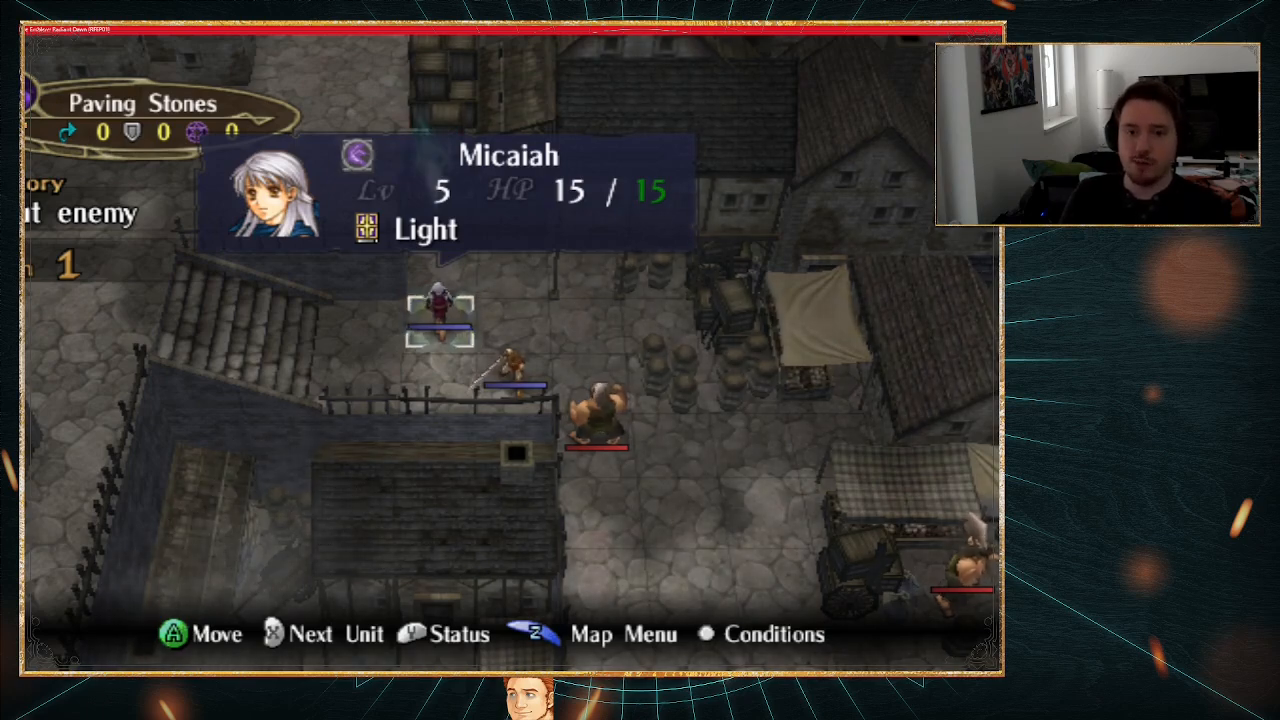
key("y")
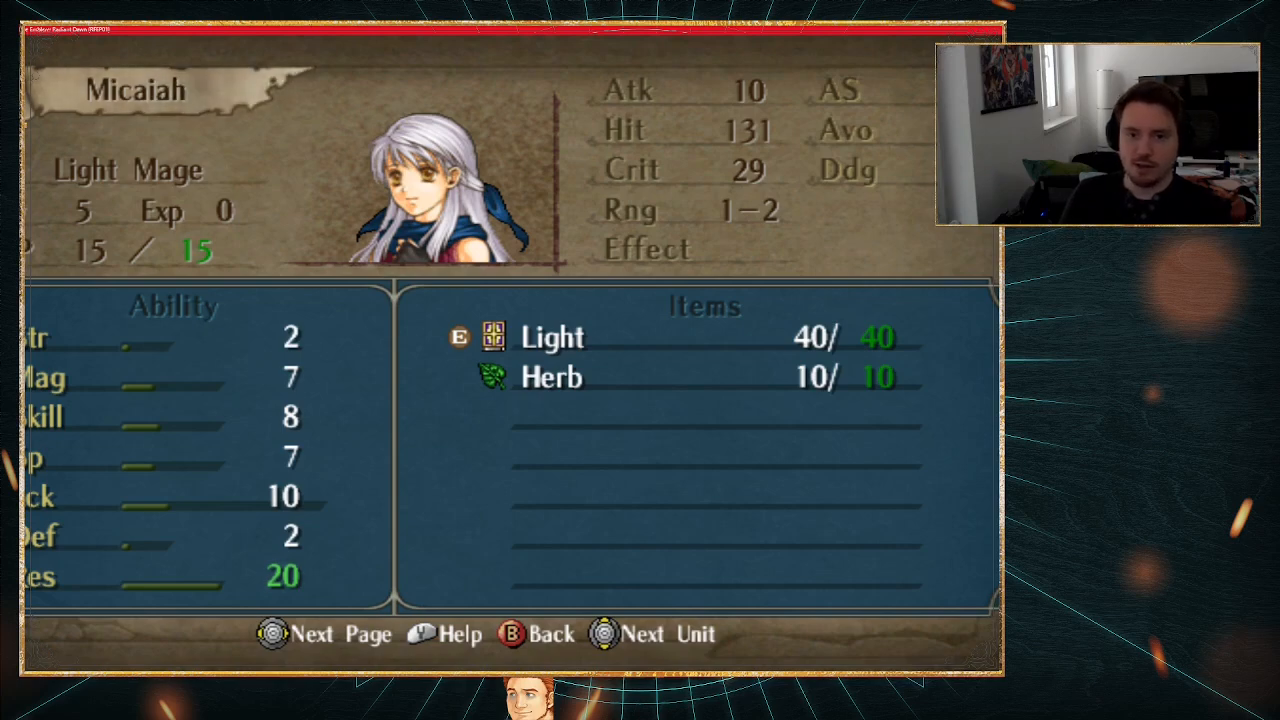
key("Right")
key("Right")
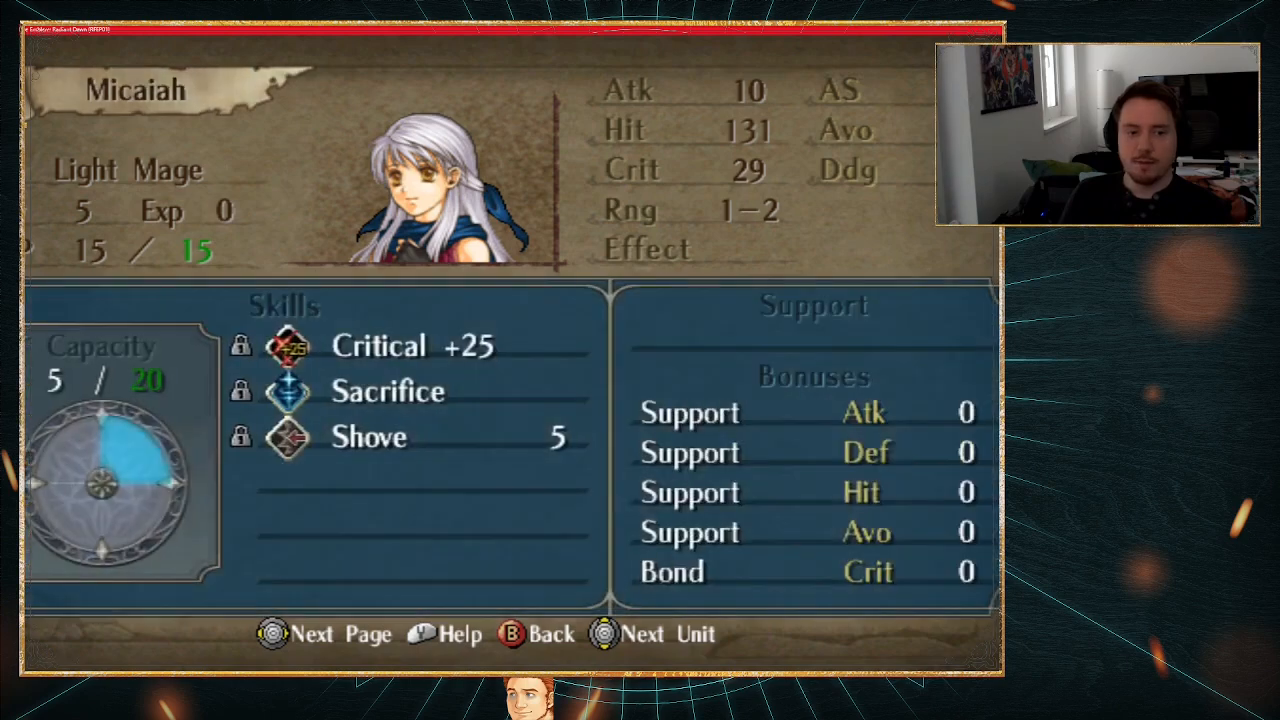